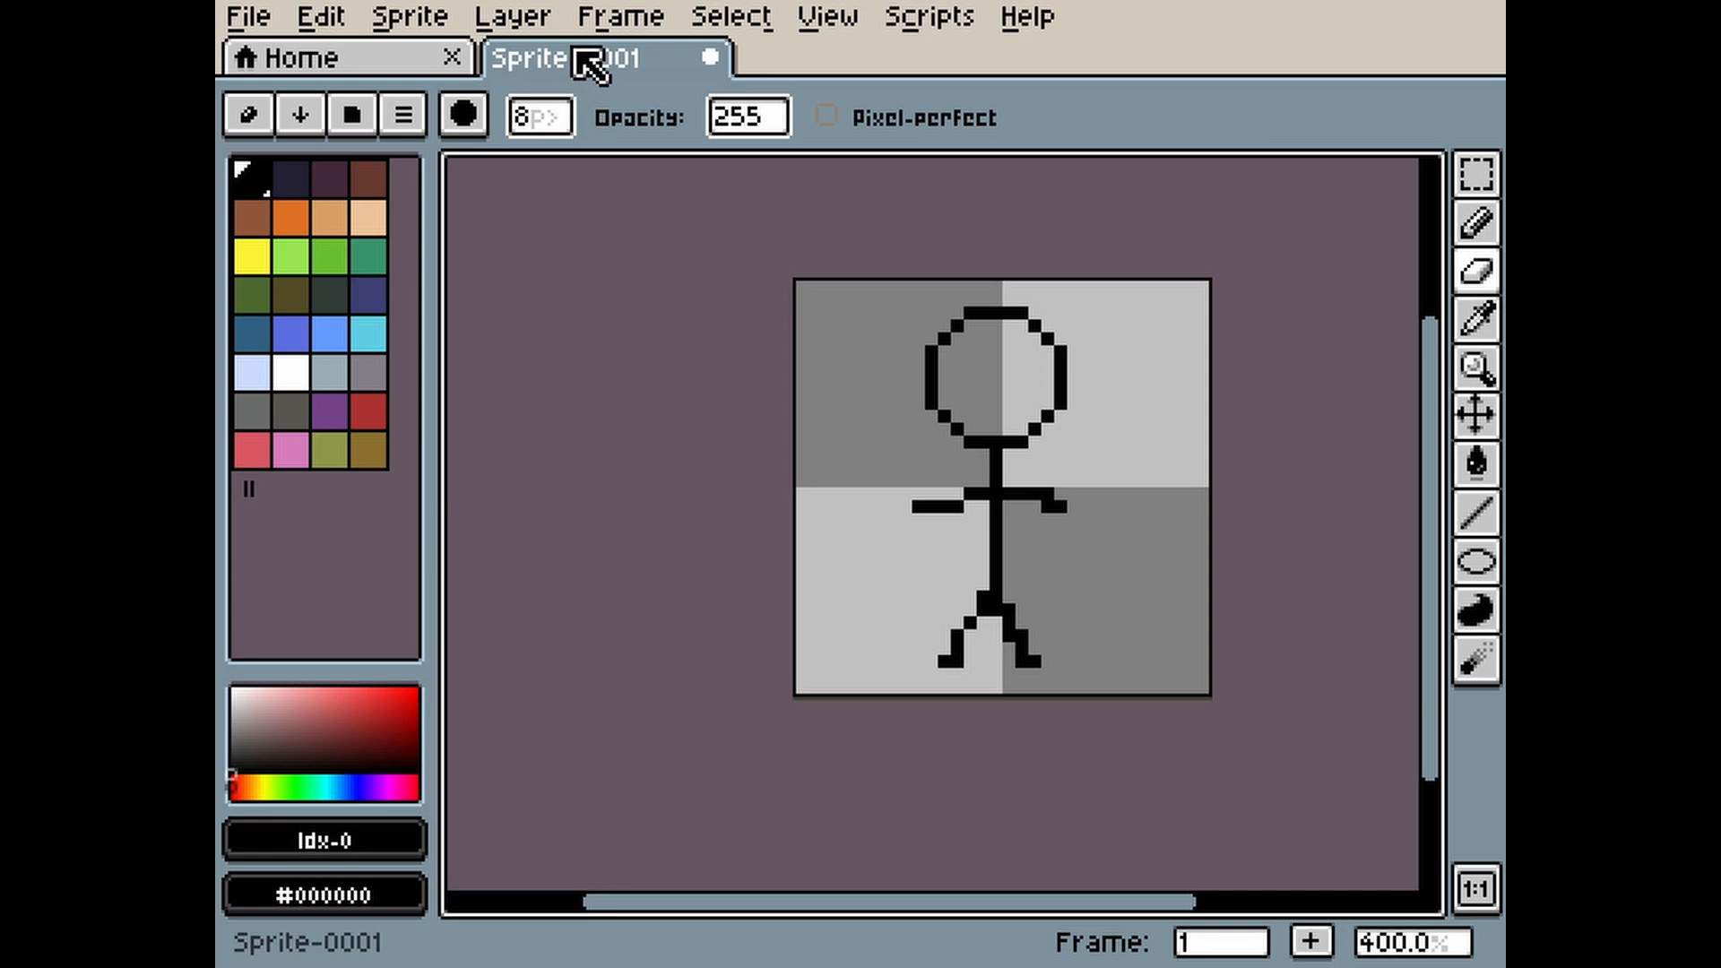
Save the stick-figure sprite as Sprite-0001 in Documents and export it as a horizontal-strip sprite sheet to Sprite-0001.png.
{"action": "key", "text": "ctrl+s"}
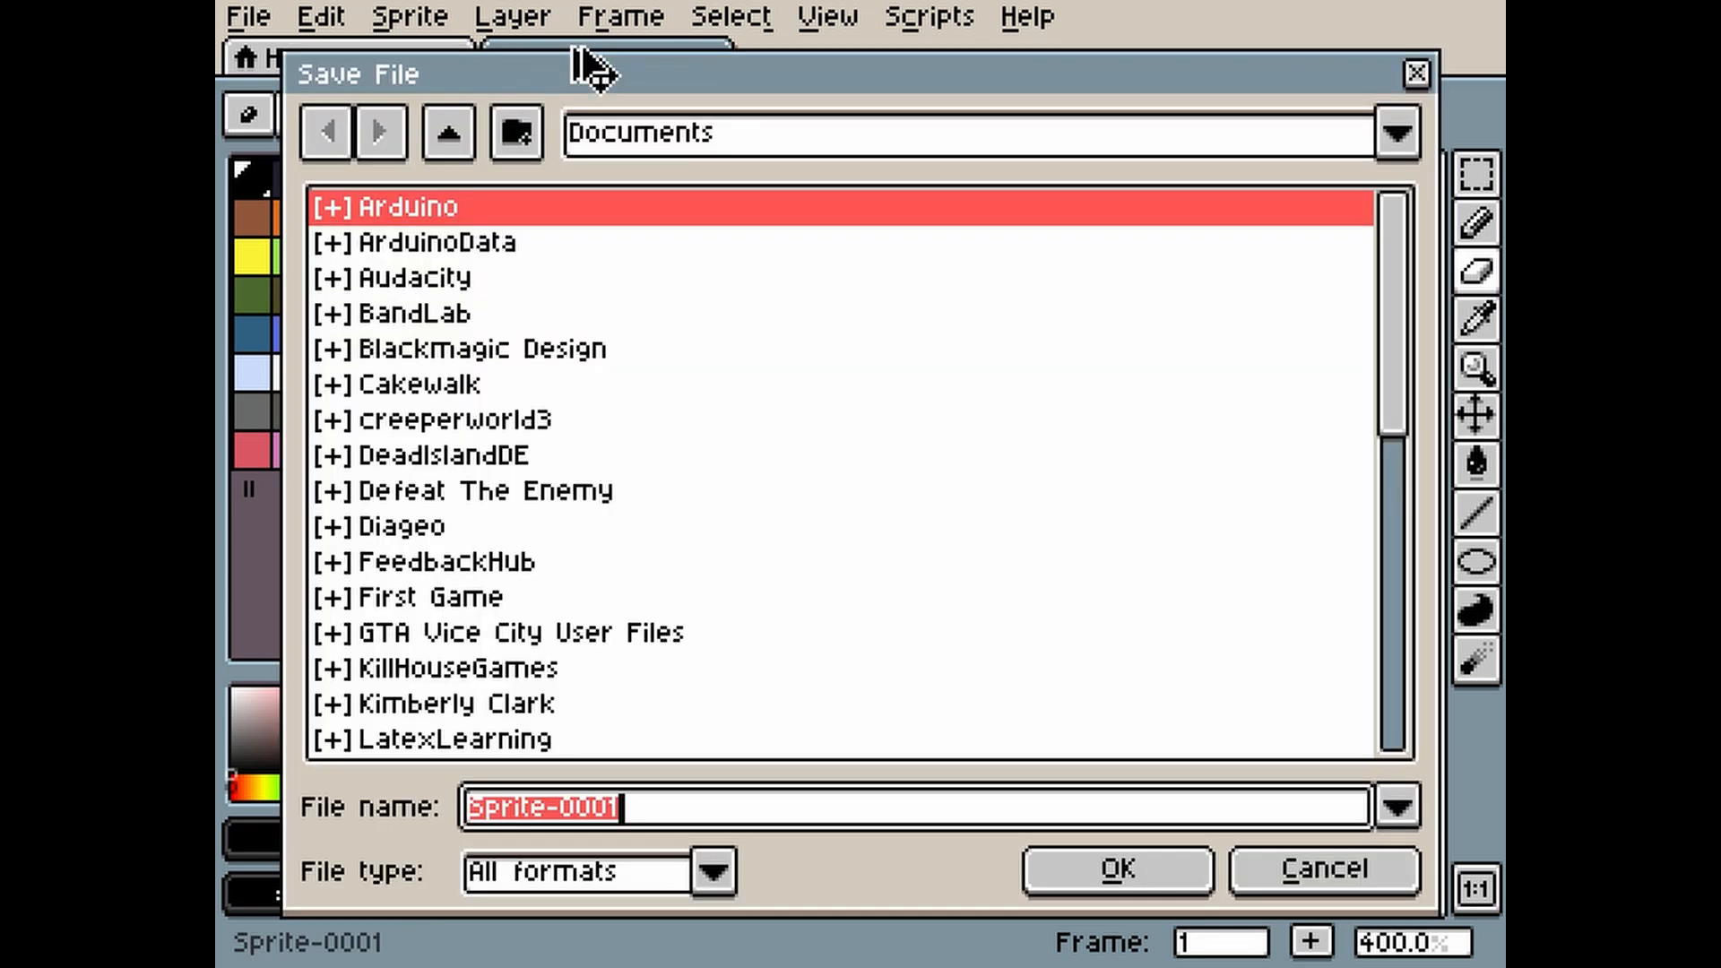
{"action": "left_click", "coordinate": [1132, 874]}
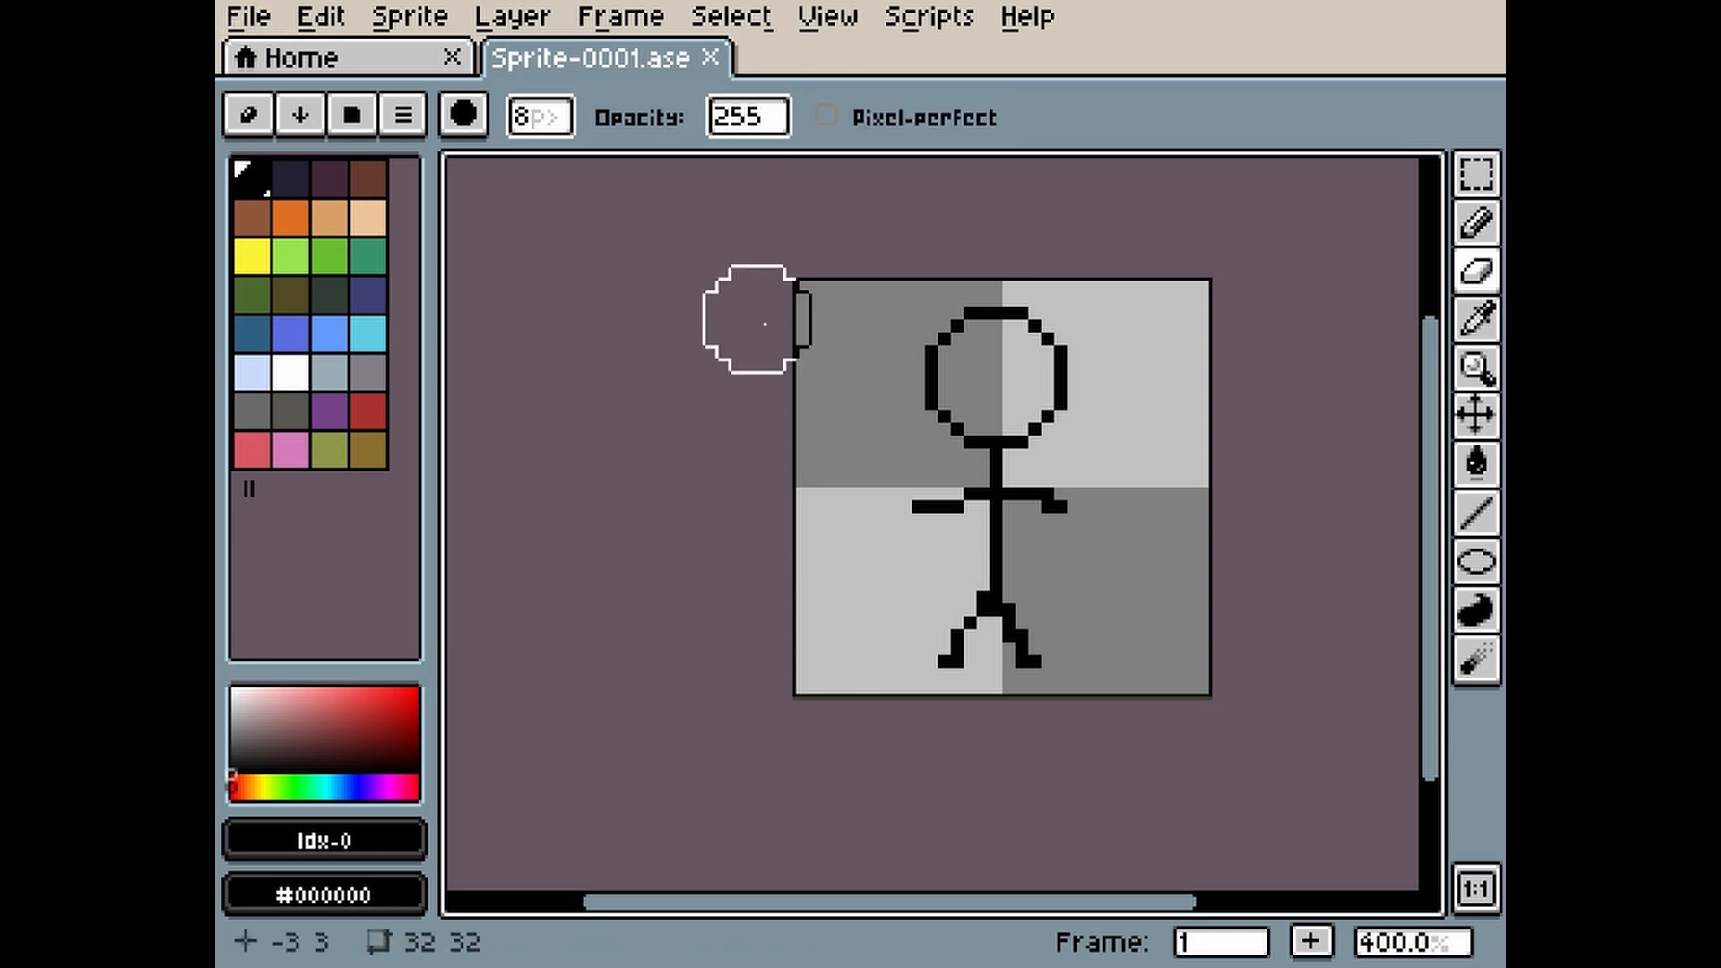
{"action": "left_click", "coordinate": [249, 16]}
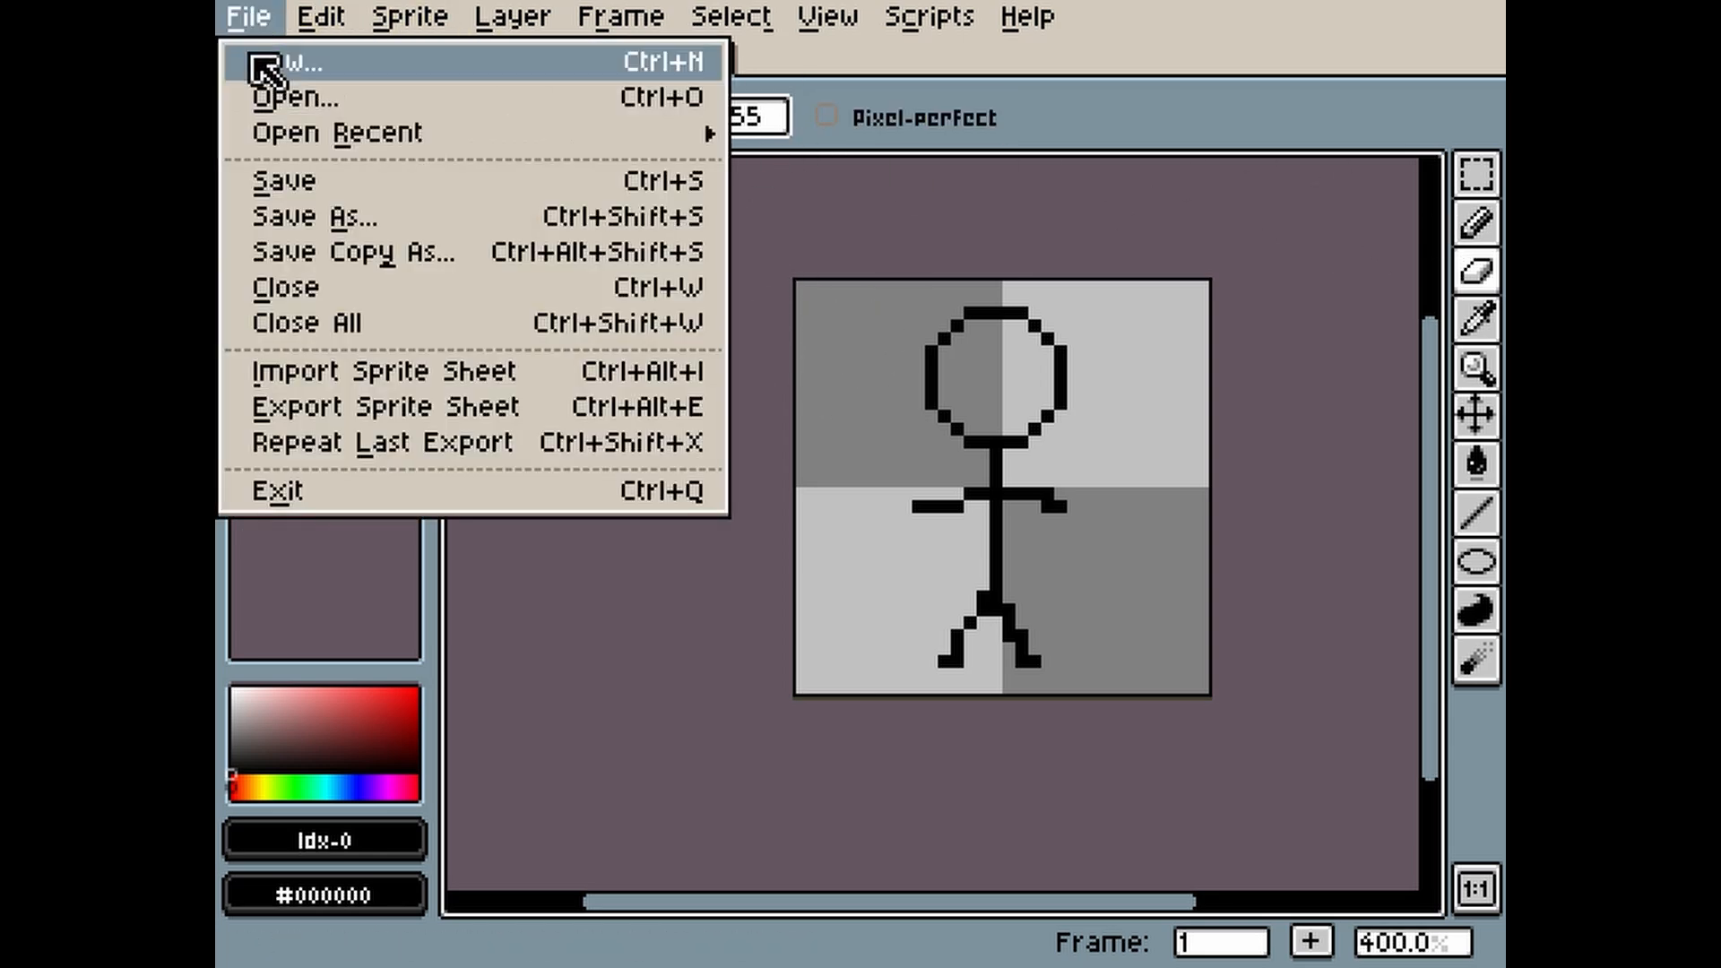
{"action": "left_click", "coordinate": [364, 408]}
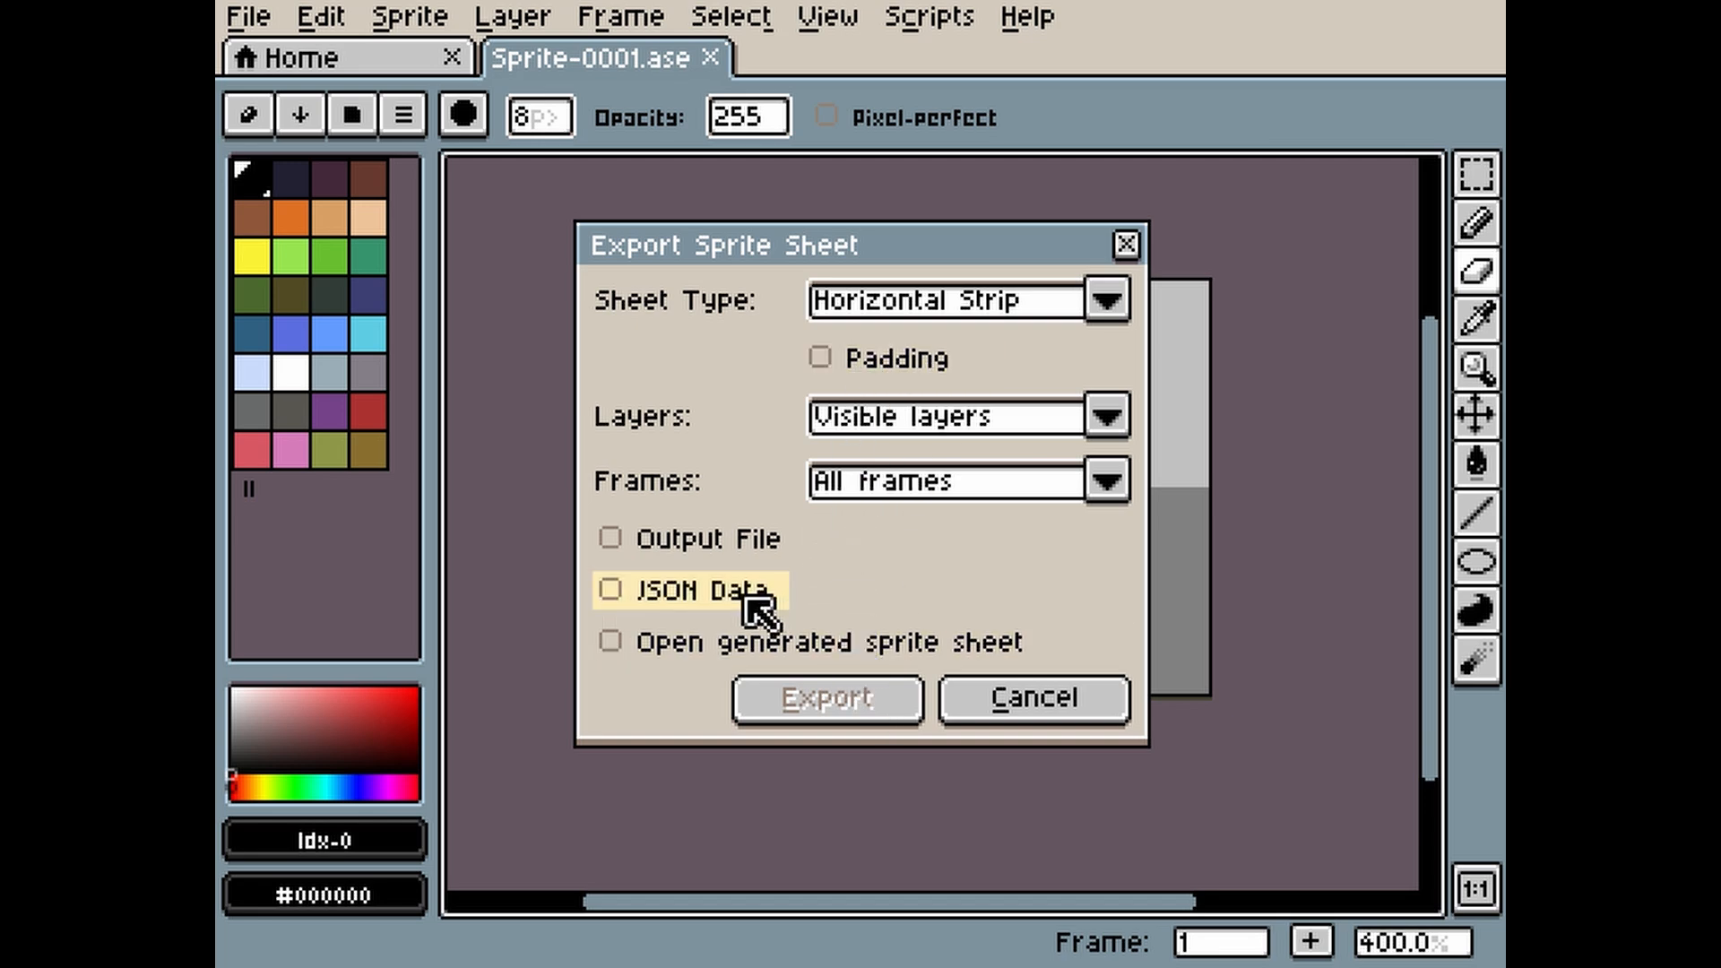
{"action": "left_click", "coordinate": [710, 541]}
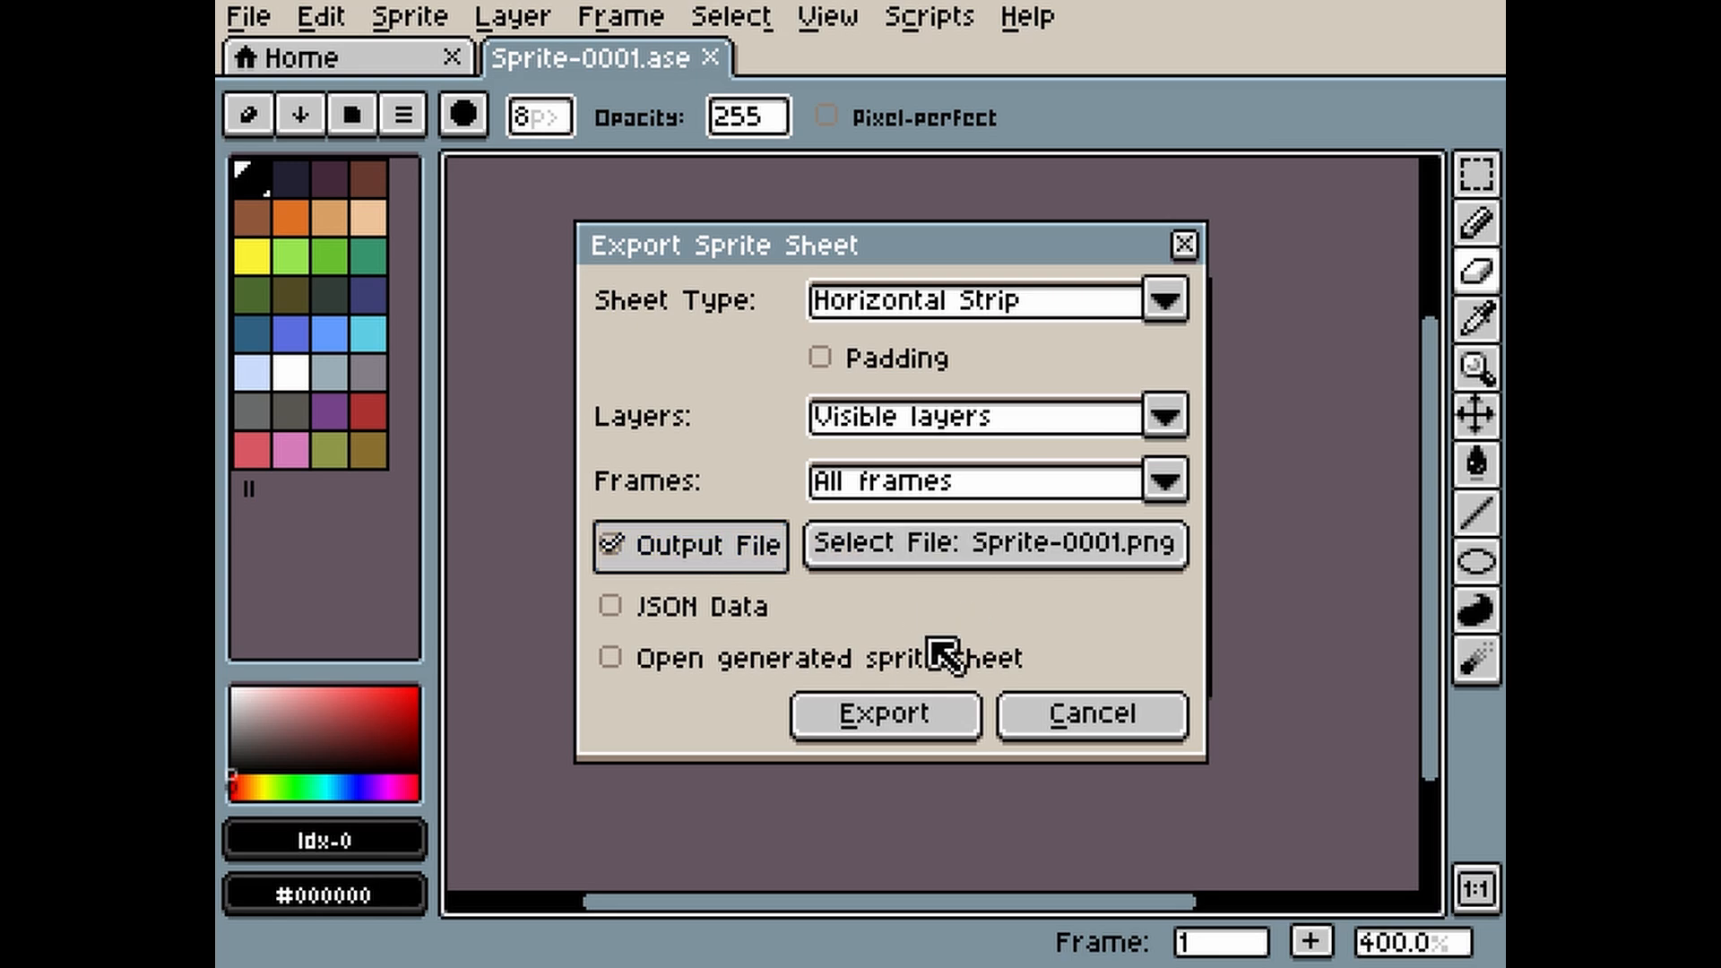
{"action": "left_click", "coordinate": [972, 578]}
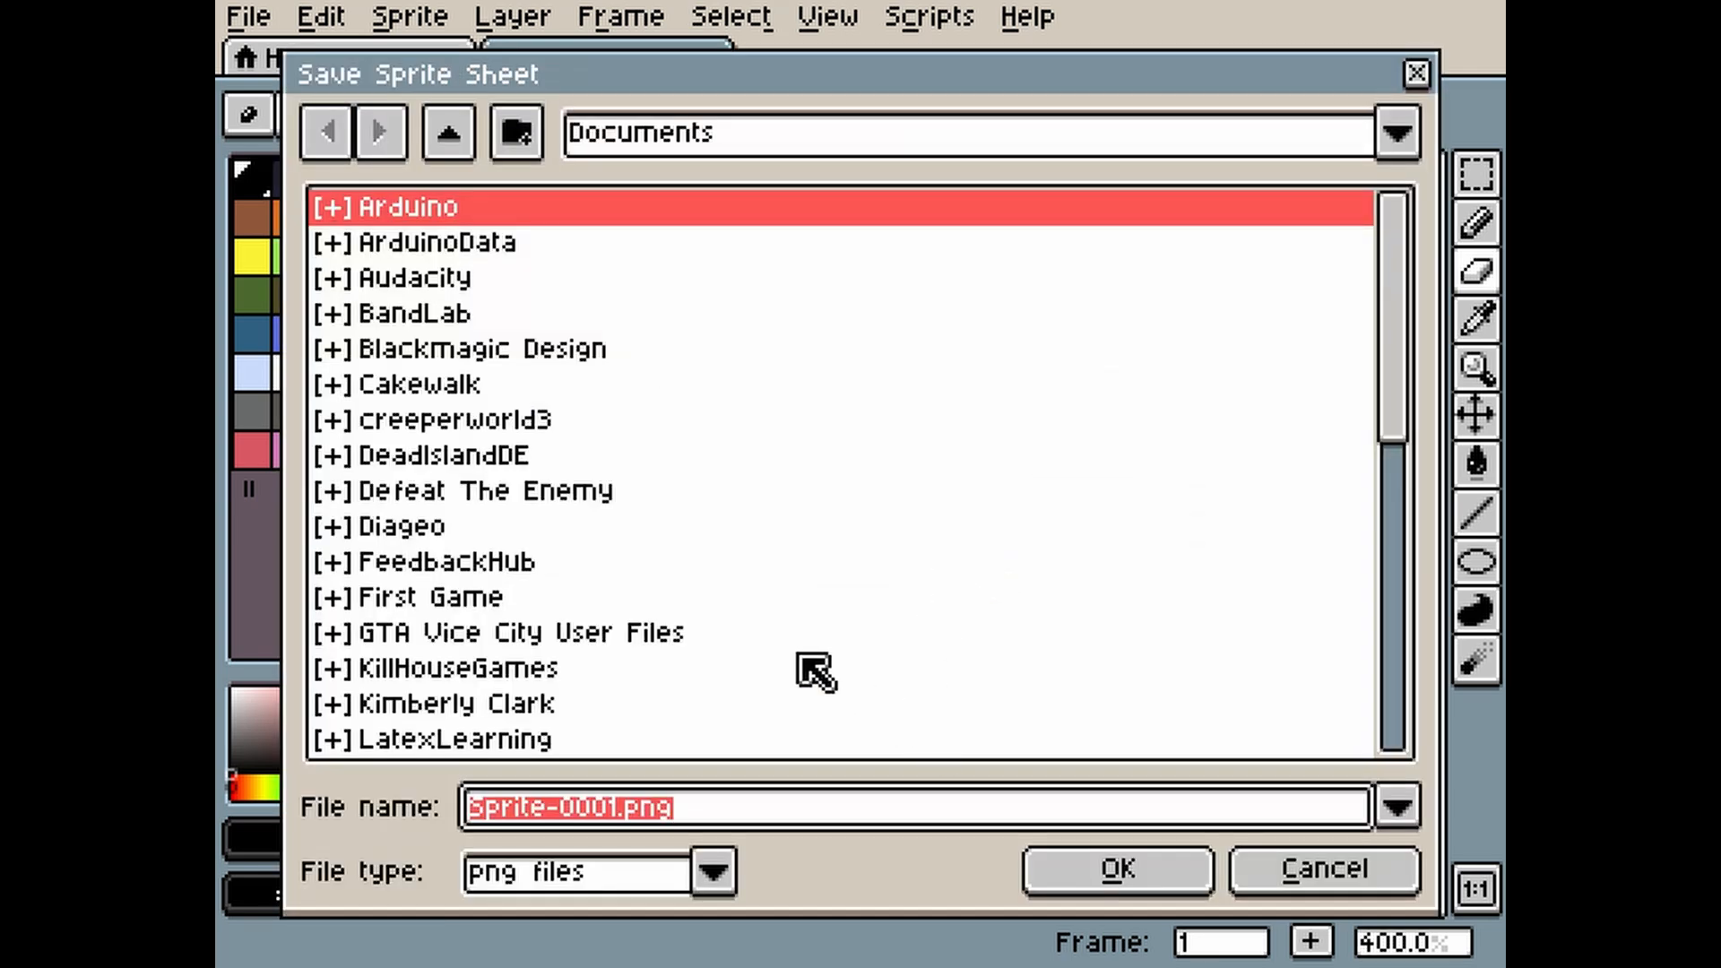
{"action": "left_click", "coordinate": [1111, 871]}
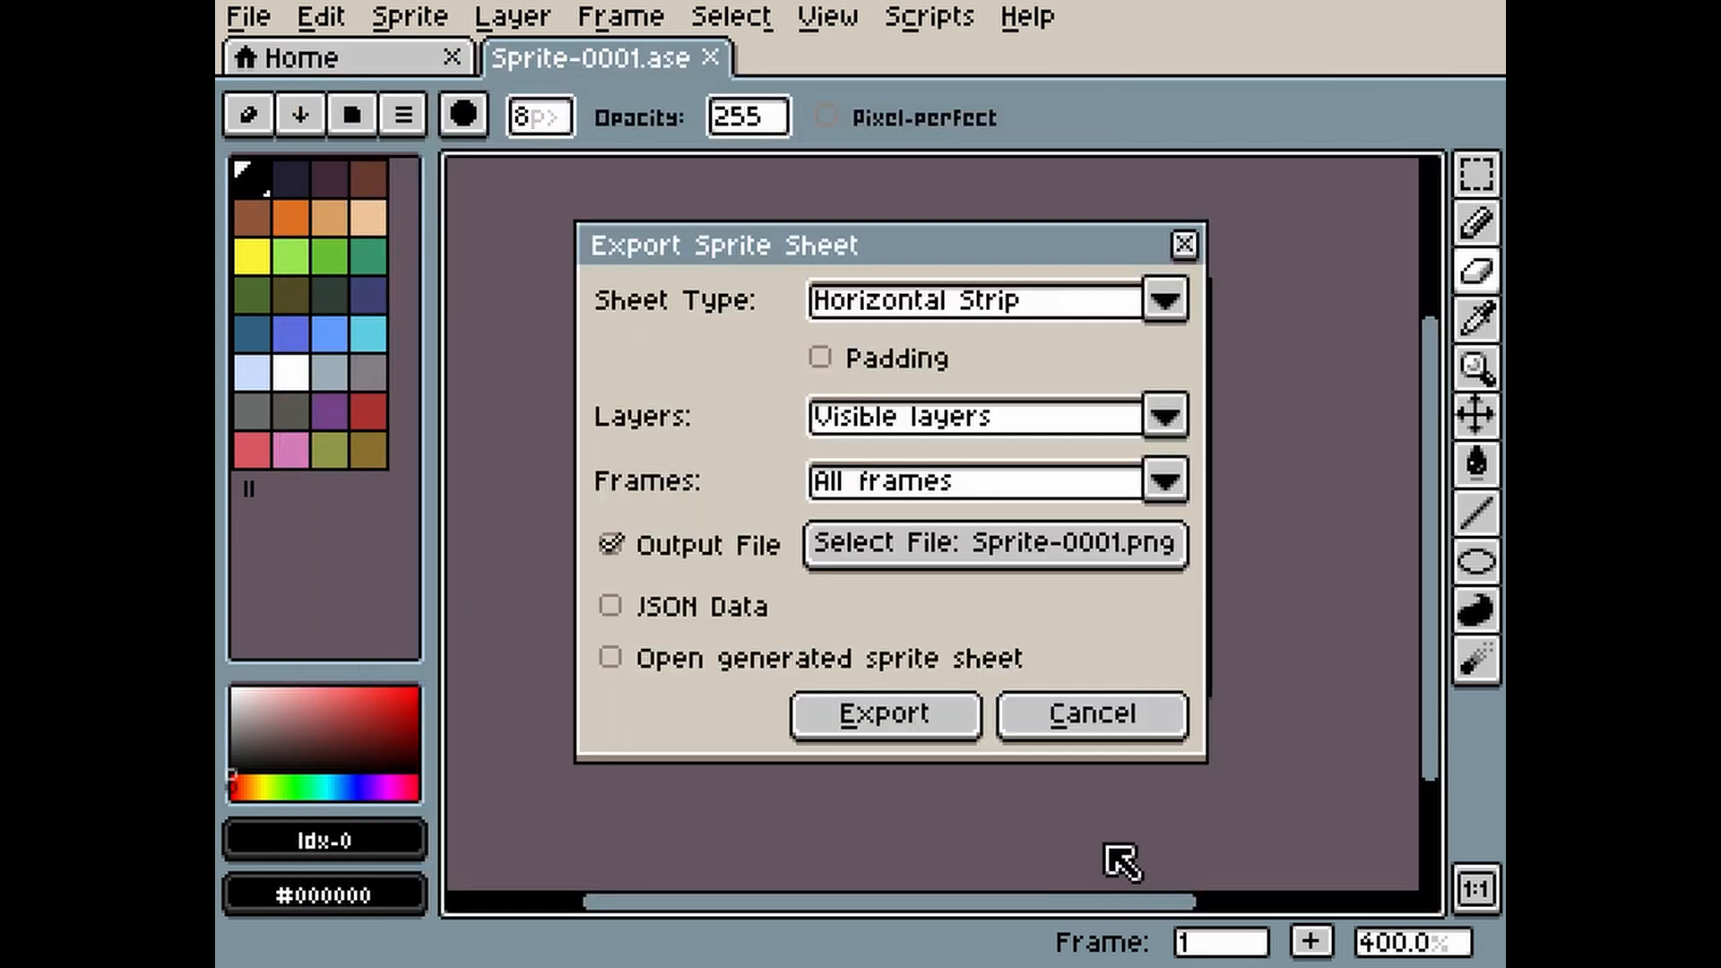
{"action": "left_click", "coordinate": [862, 715]}
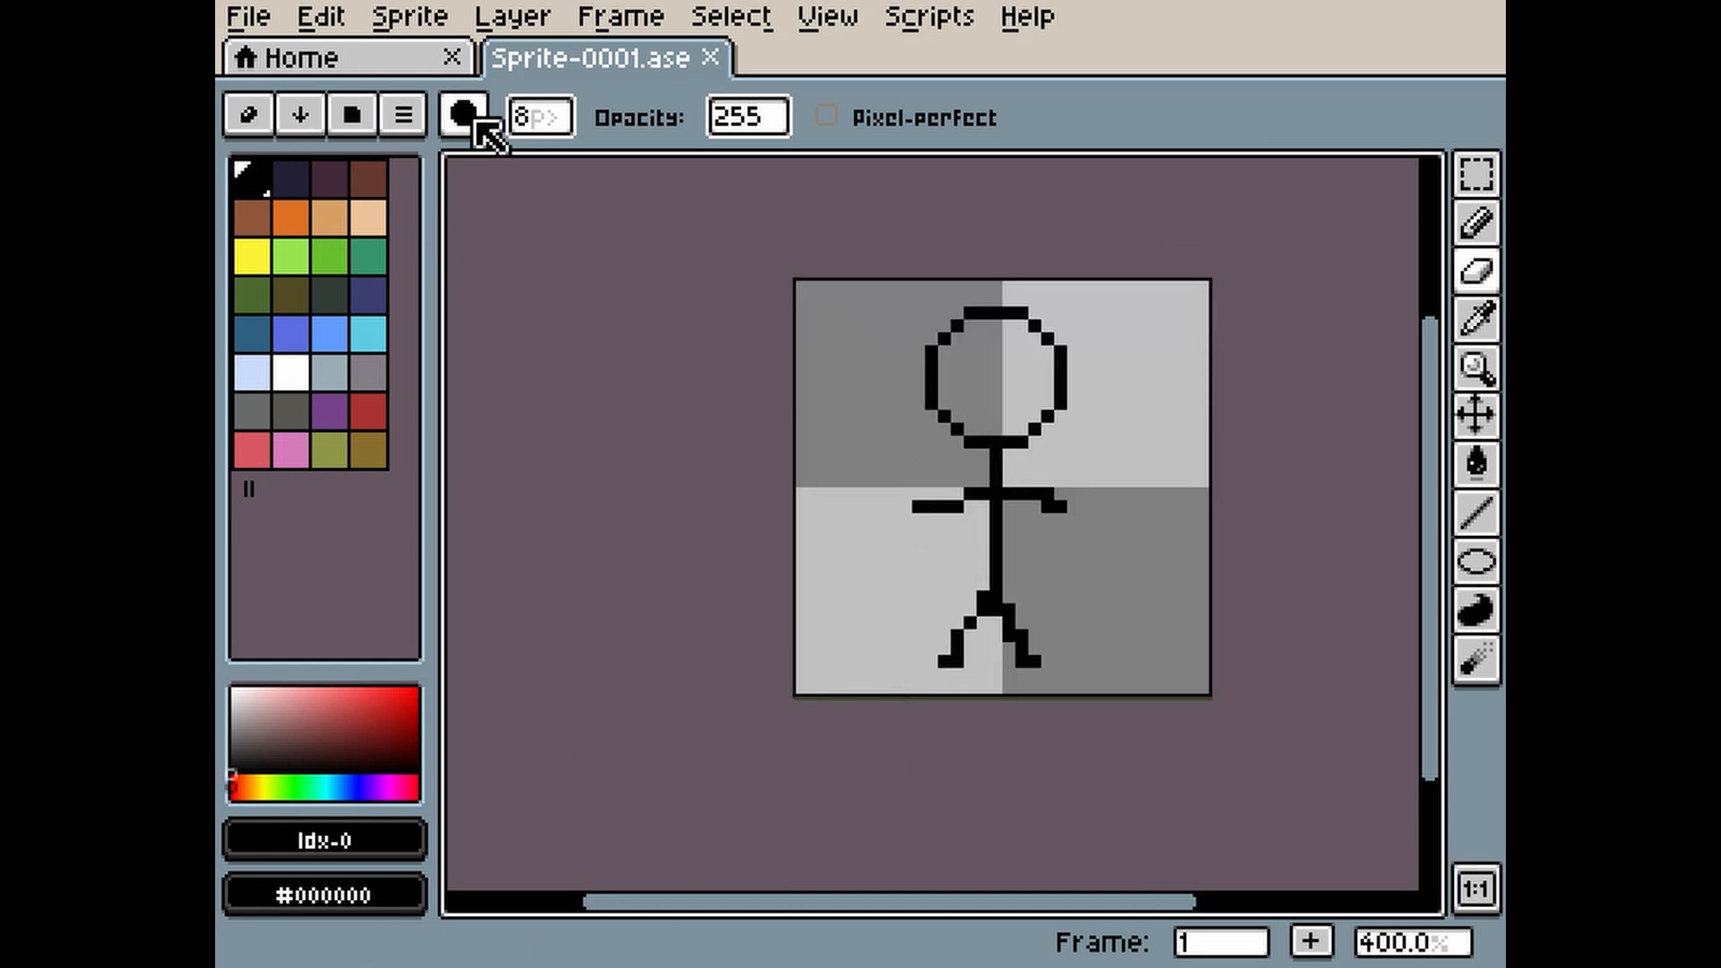
Draw two black diagonal horns on the upper corners of the stick figure's head with the 1 px Pencil.
{"action": "left_click", "coordinate": [1477, 225]}
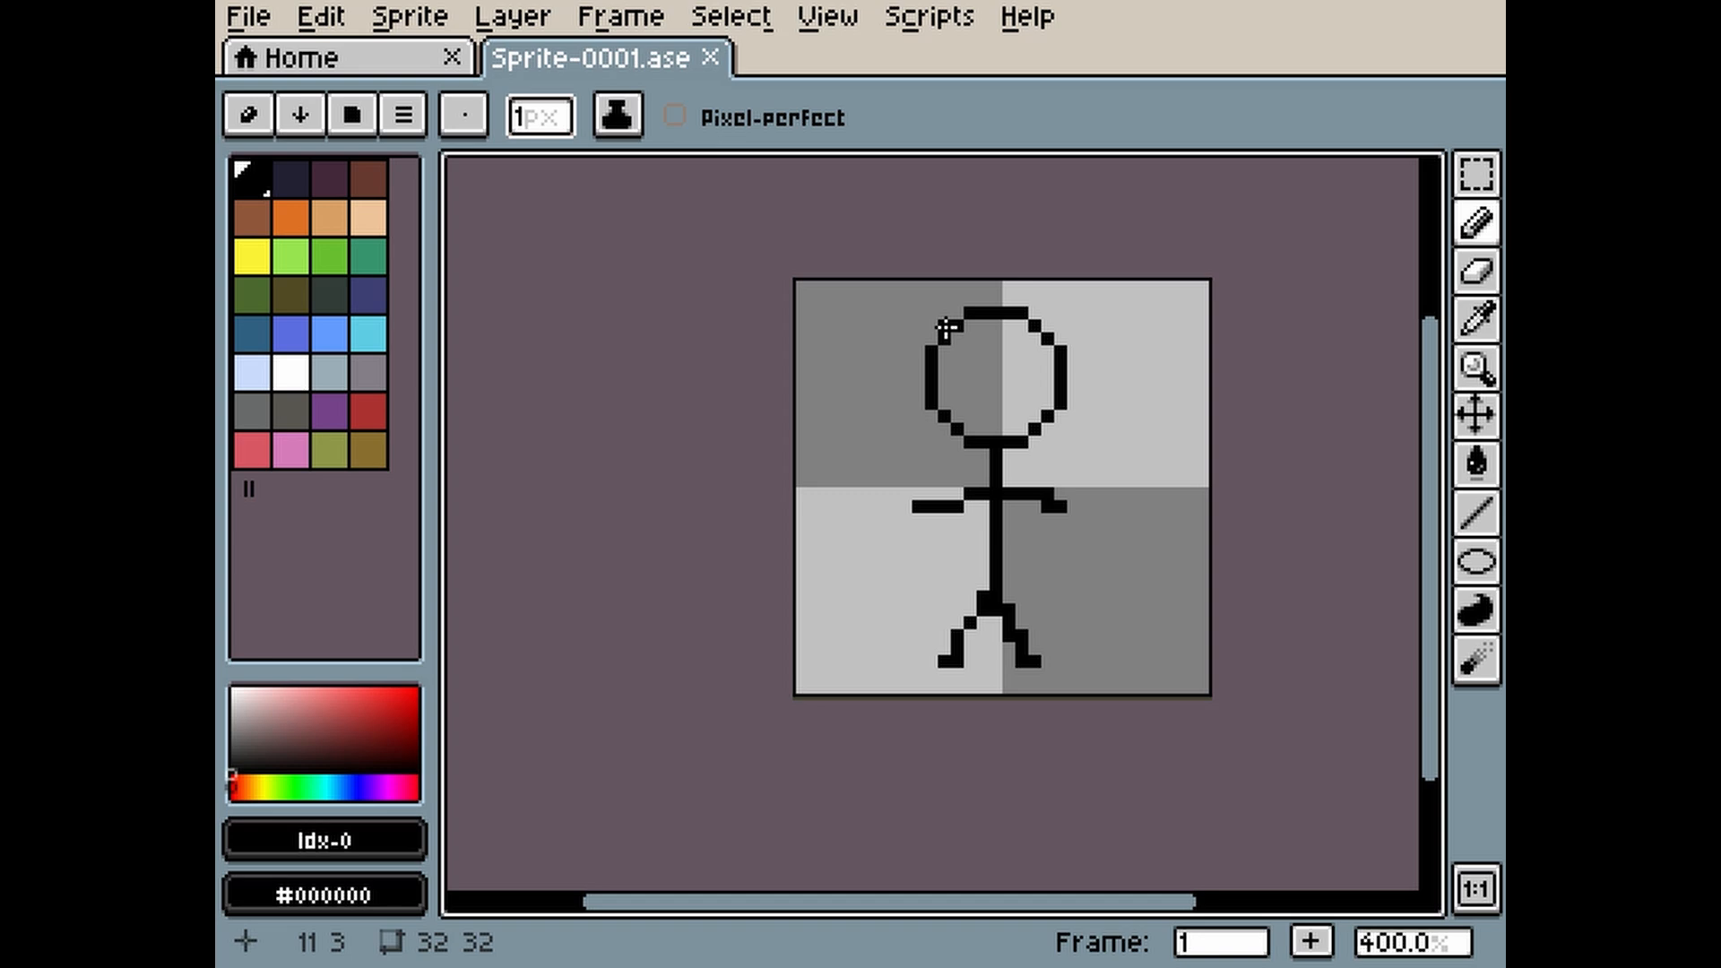
{"action": "left_click_drag", "start_coordinate": [949, 331], "coordinate": [916, 299]}
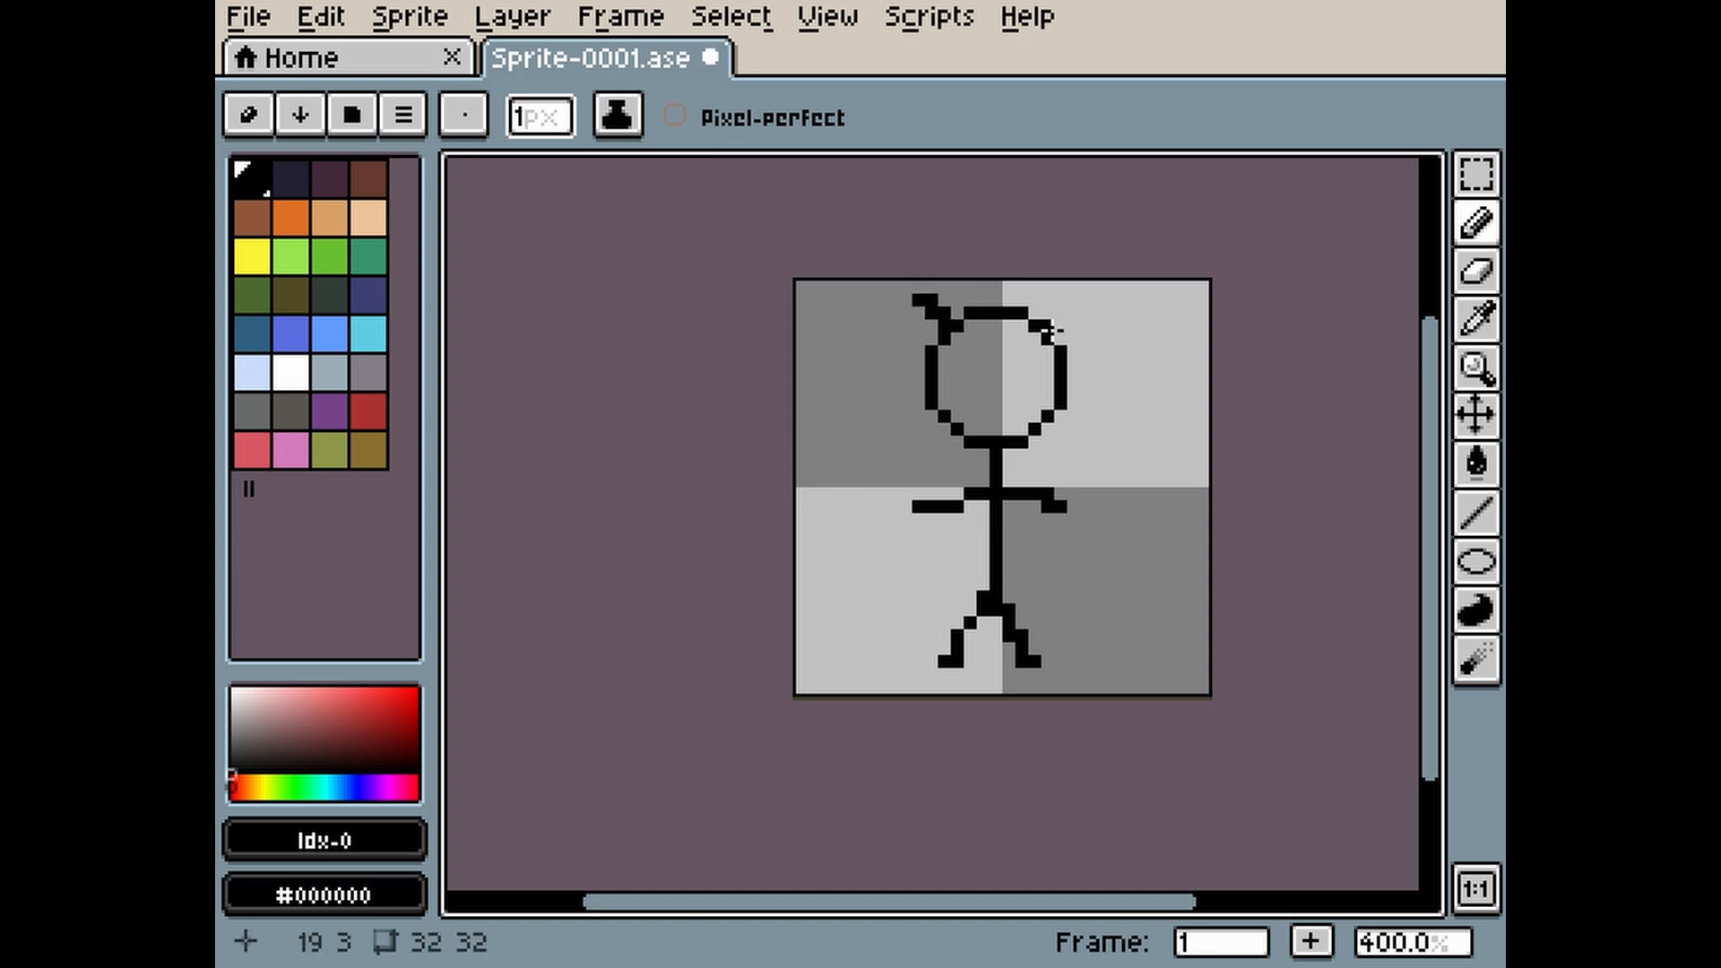
{"action": "left_click_drag", "start_coordinate": [1049, 332], "coordinate": [1087, 299]}
{"action": "left_click", "coordinate": [921, 290]}
{"action": "left_click", "coordinate": [1083, 289]}
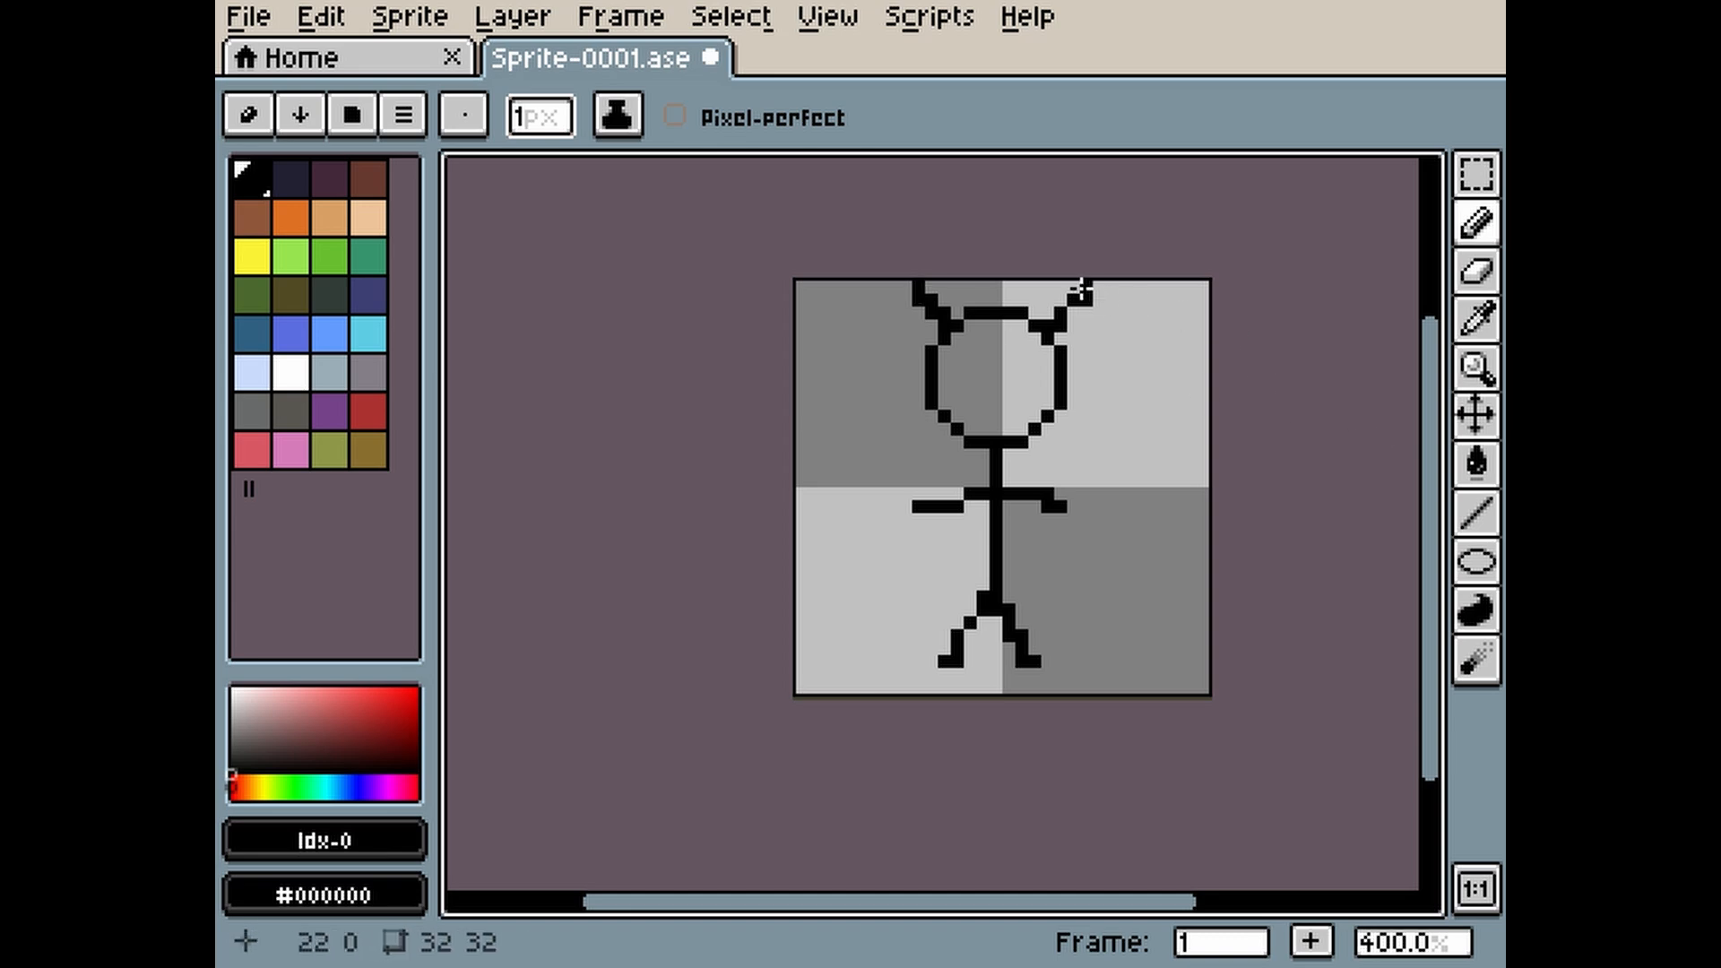
{"action": "left_click", "coordinate": [1076, 313]}
{"action": "left_click", "coordinate": [1090, 288]}
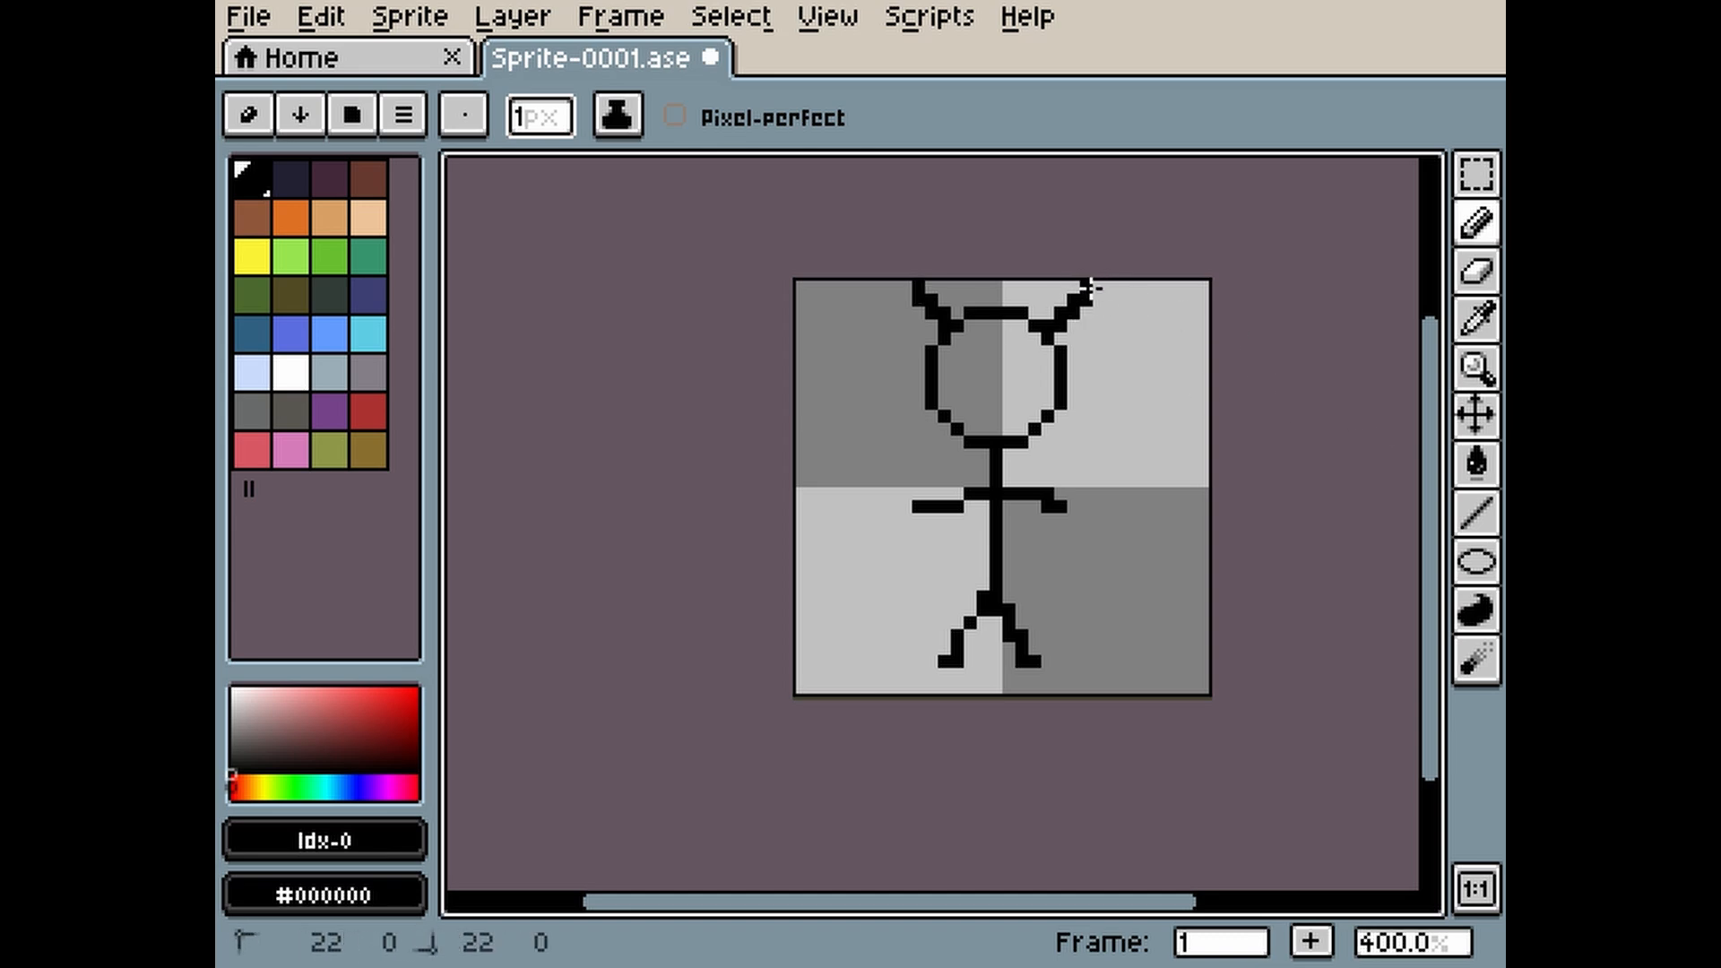
Export the horned stick figure as a horizontal-strip sprite sheet to Sprite-0002.png in Documents.
{"action": "left_click", "coordinate": [260, 22]}
{"action": "left_click", "coordinate": [423, 405]}
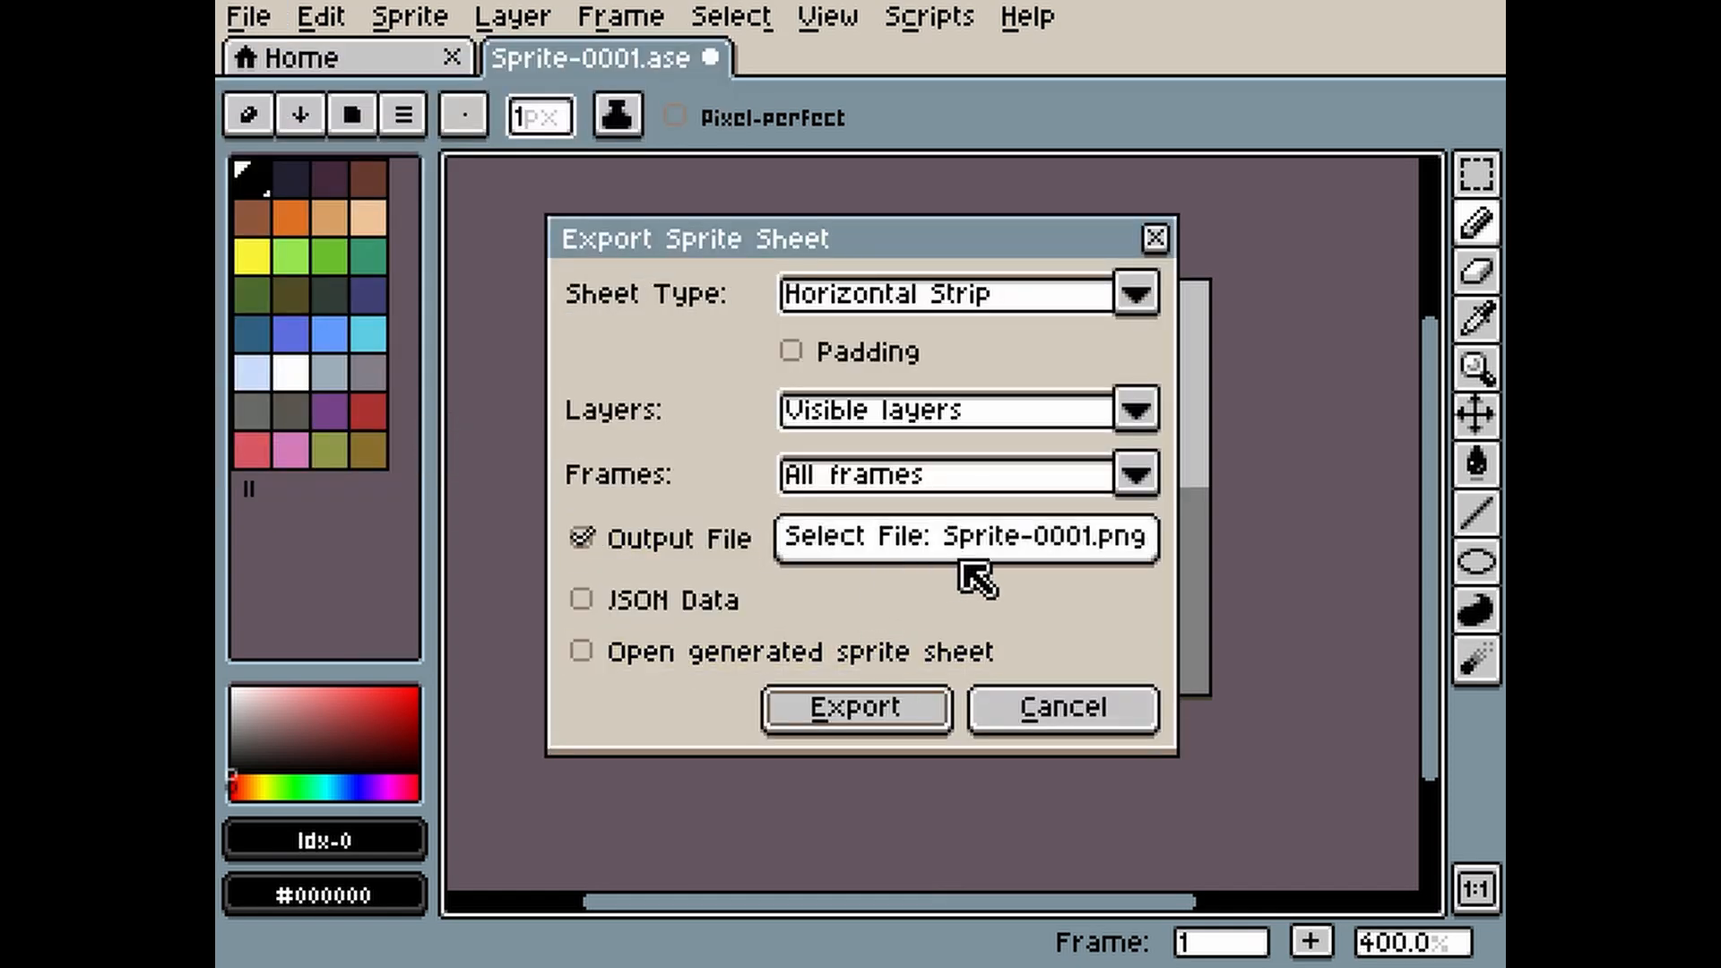
{"action": "left_click", "coordinate": [1022, 560]}
{"action": "left_click", "coordinate": [627, 809]}
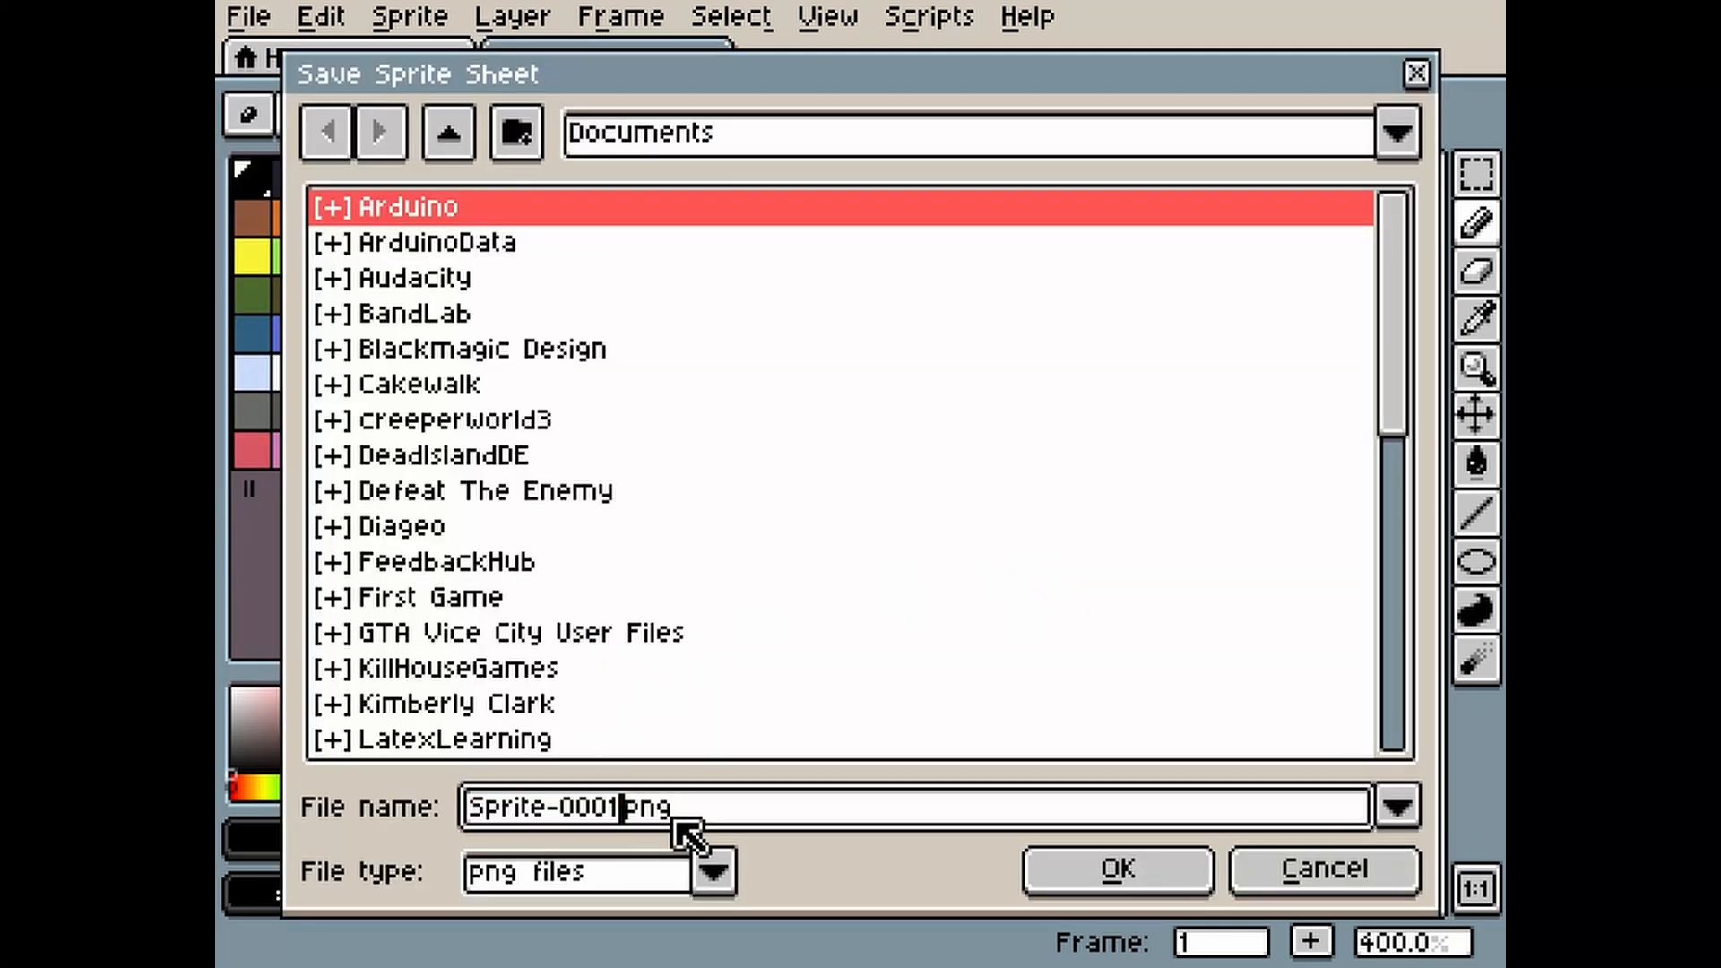
{"action": "key", "text": "BackSpace"}
{"action": "type", "text": "2"}
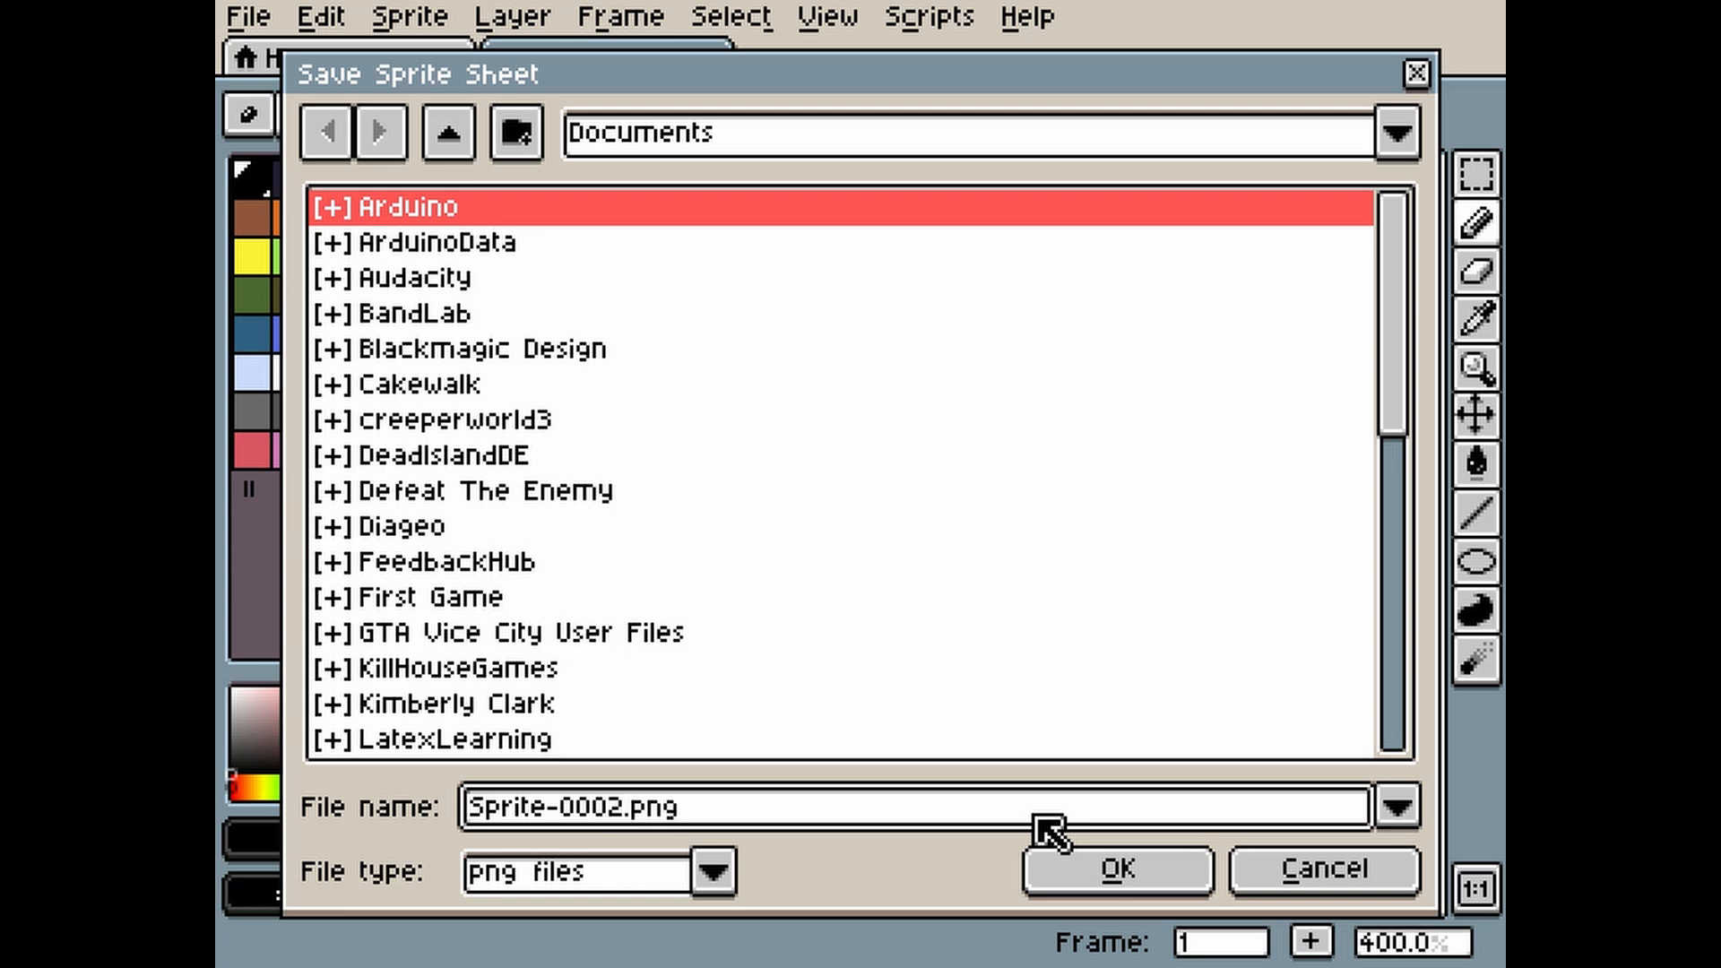
{"action": "left_click", "coordinate": [1115, 875]}
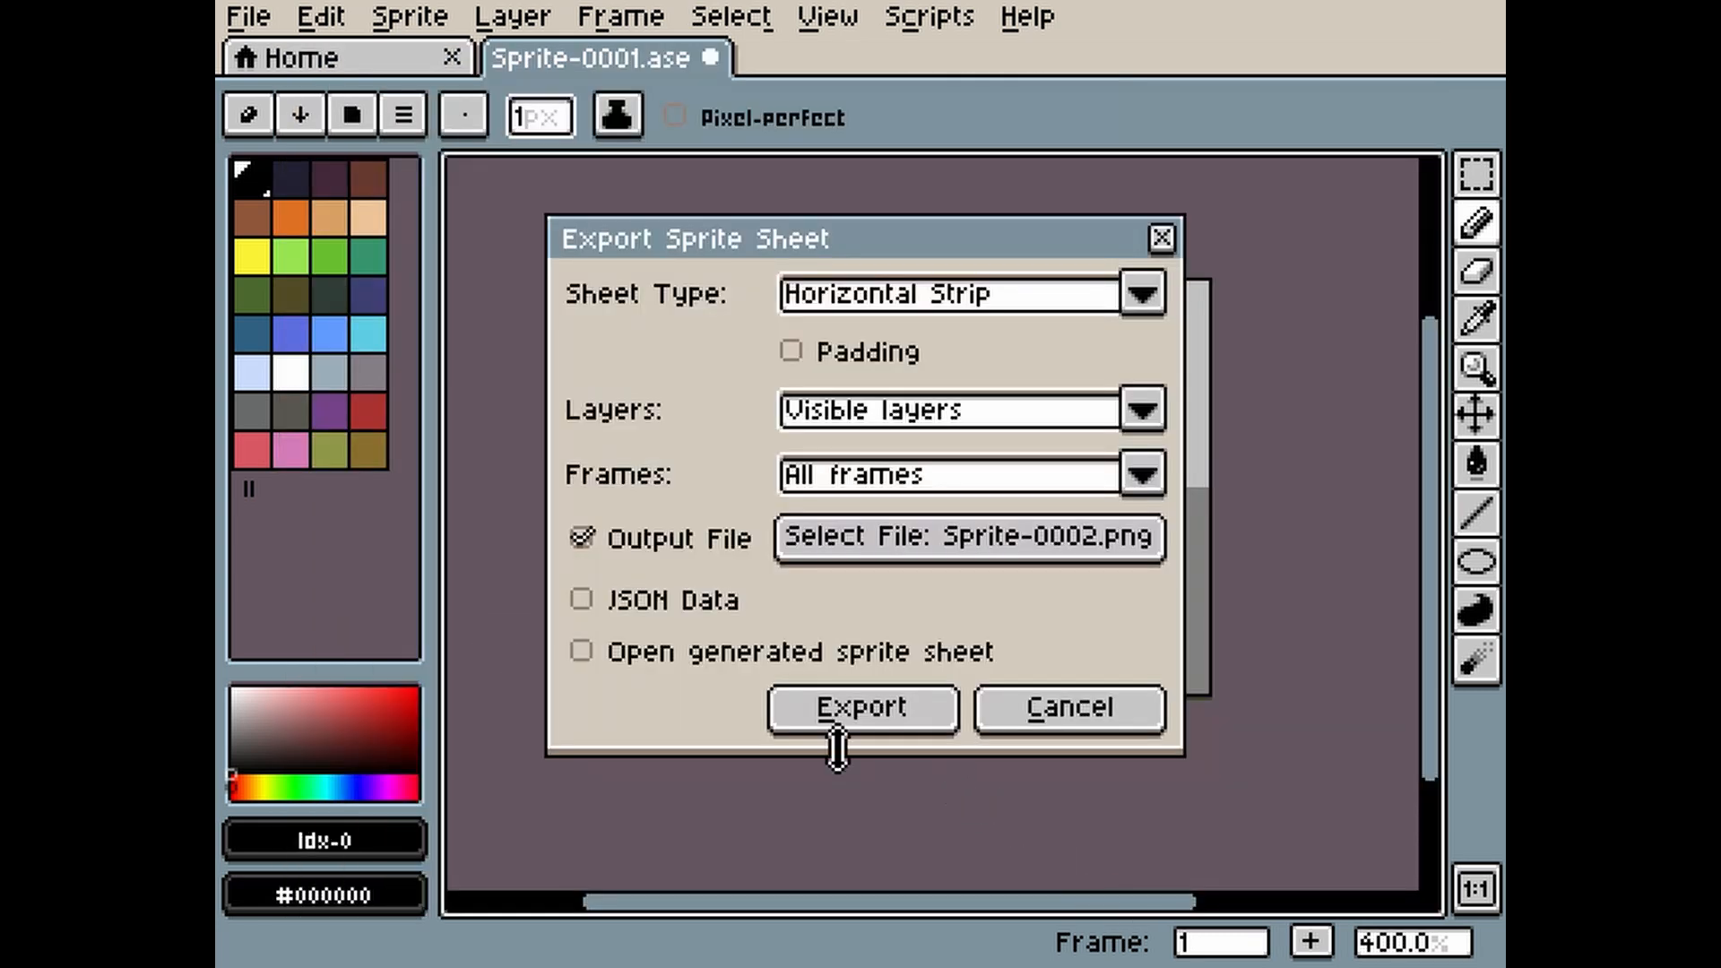
{"action": "left_click", "coordinate": [853, 720]}
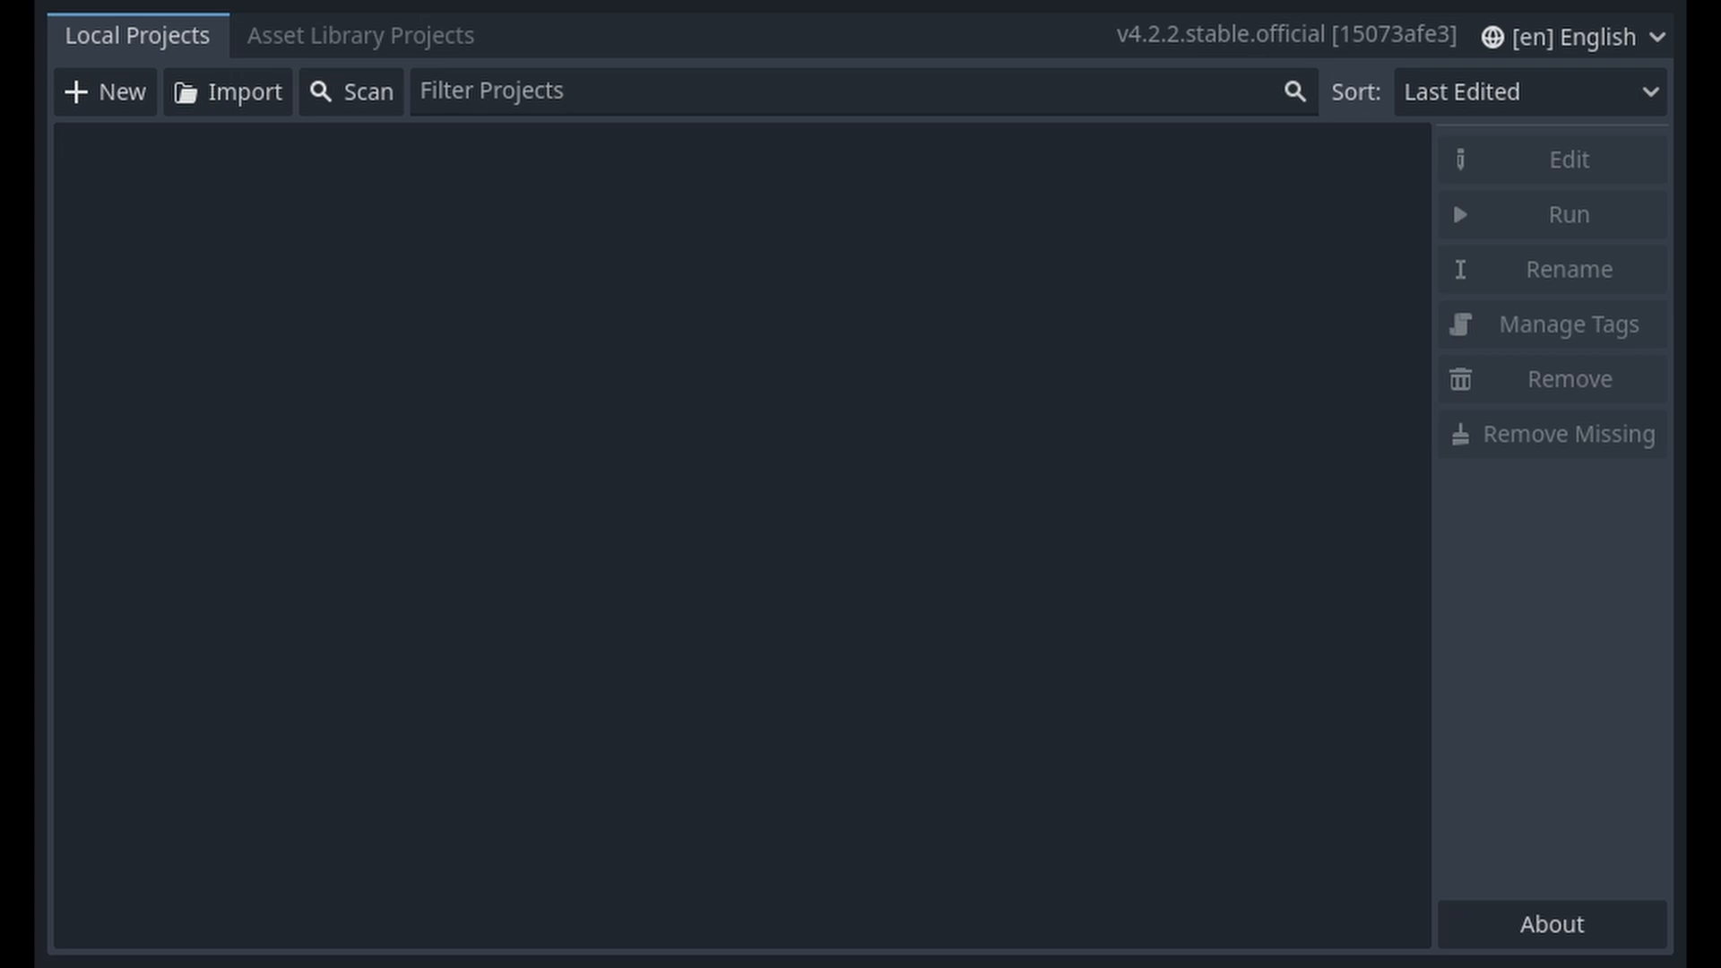
In the Godot Project Manager, create a new project named Defeat The Enemy in its own folder with the Forward+ renderer.
{"action": "left_click", "coordinate": [114, 98]}
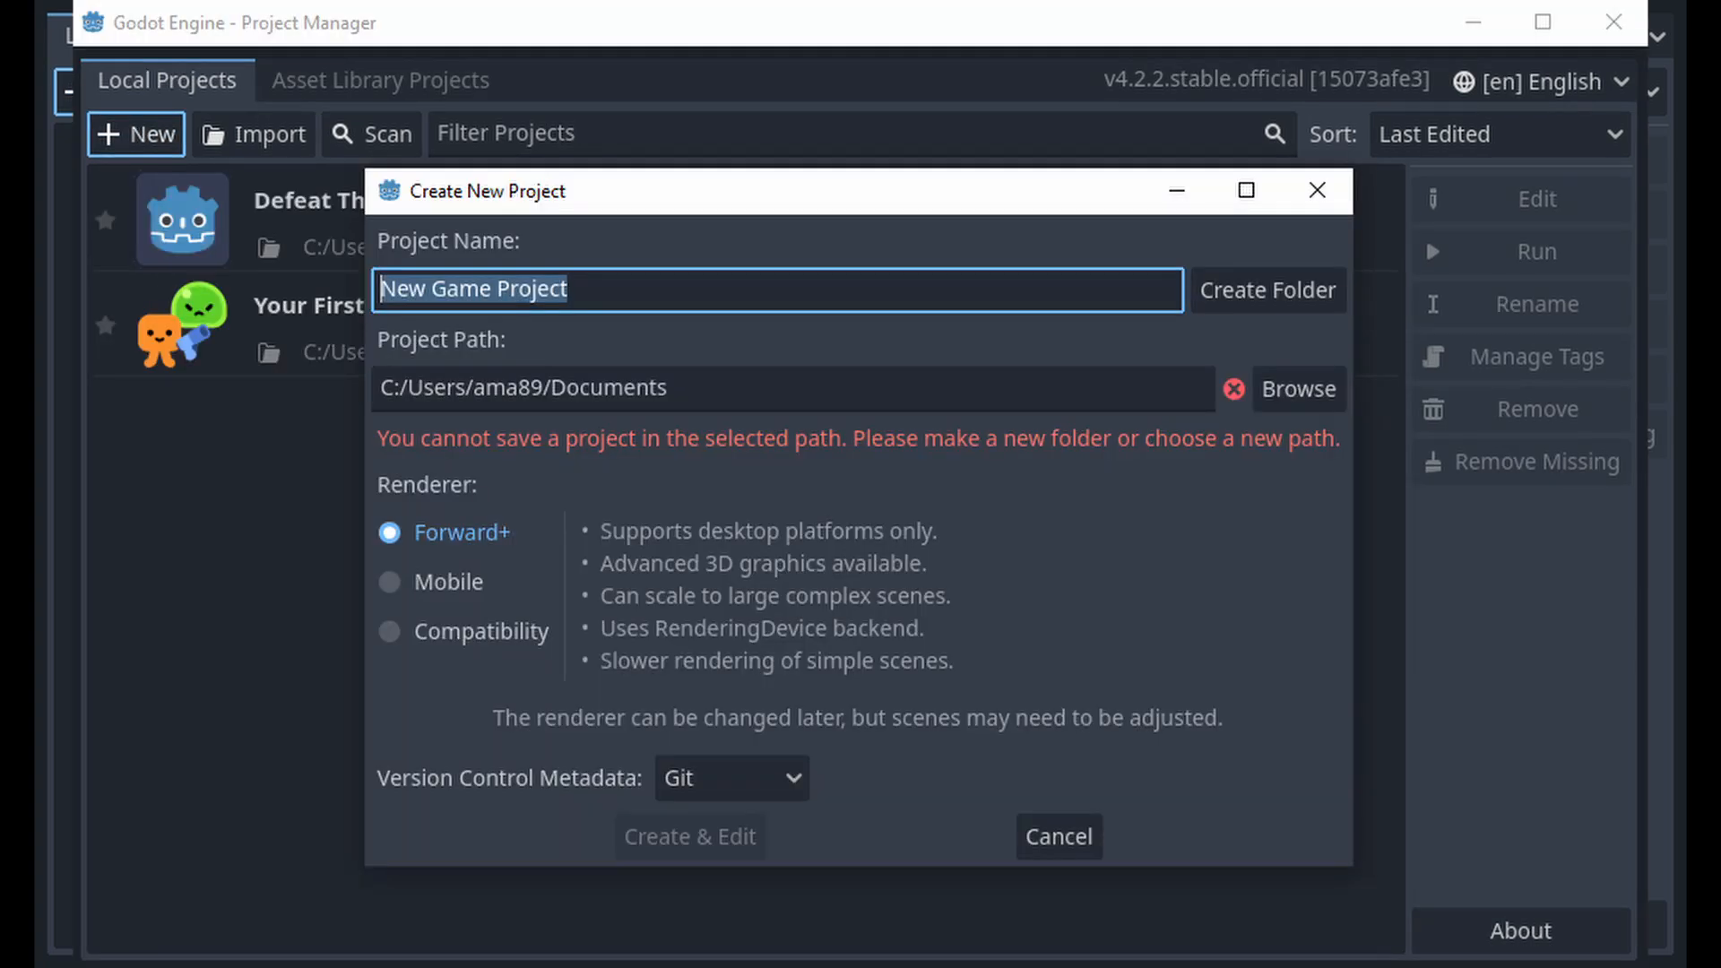
{"action": "type", "text": "Defeat The Enemy"}
{"action": "key", "text": "Tab"}
{"action": "key", "text": "Return"}
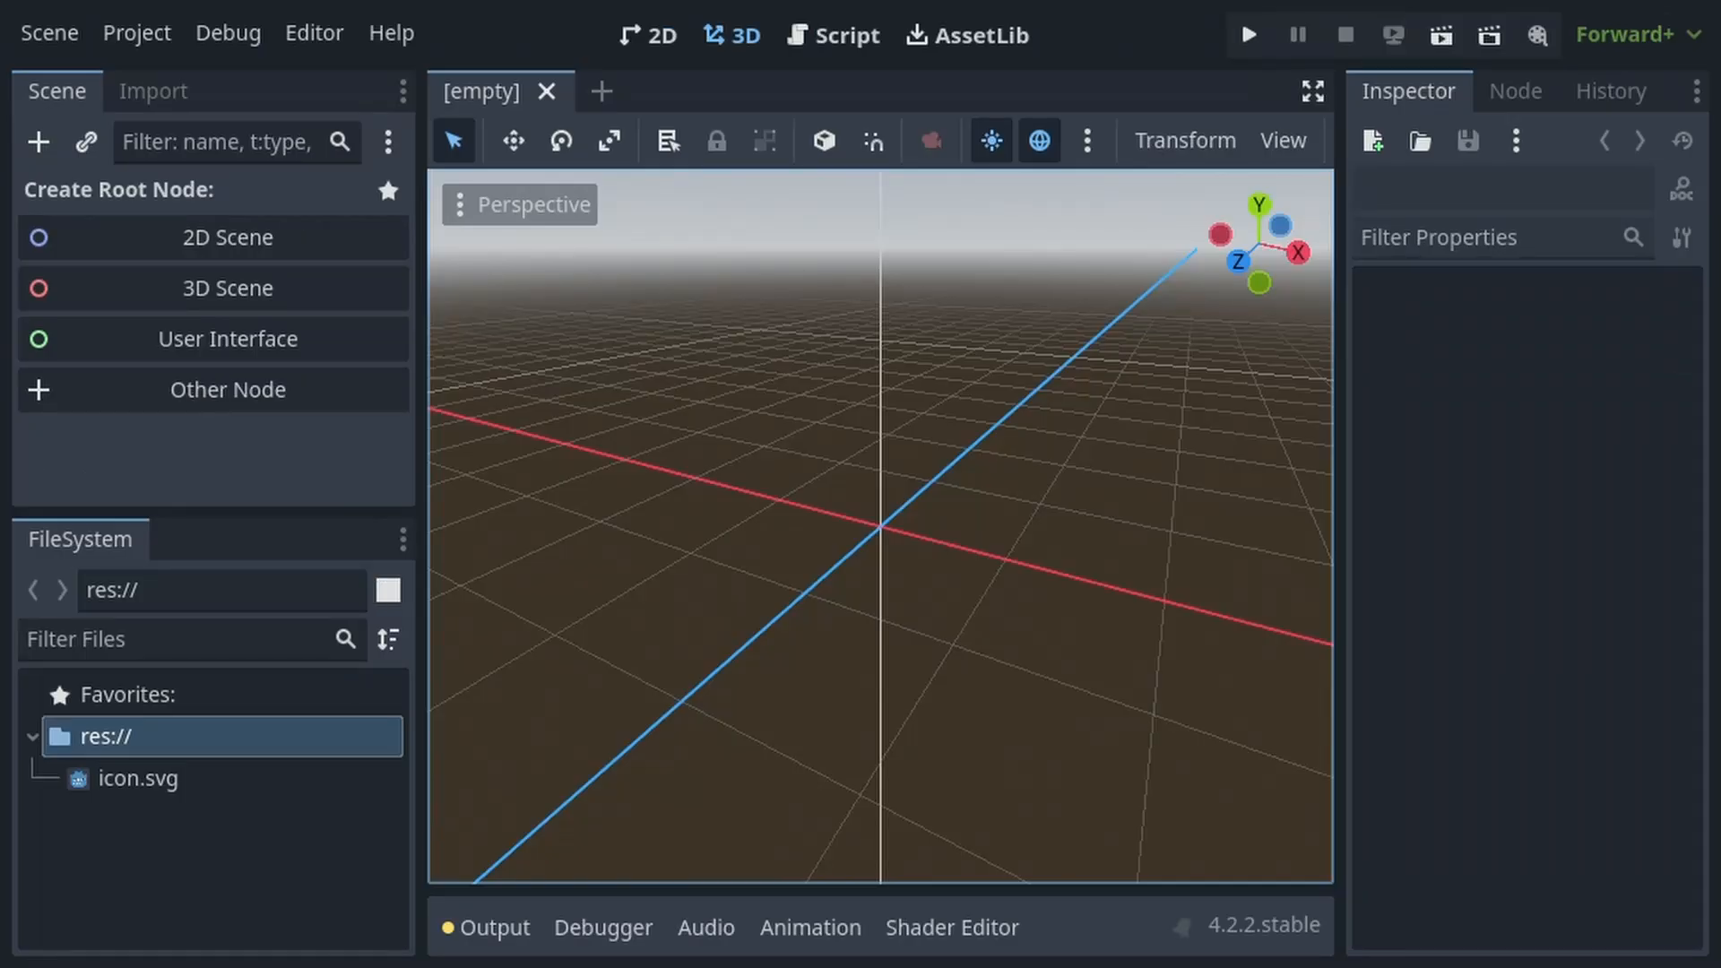
Create a CharacterBody2D root node in the 2D workspace and rename it Player.
{"action": "left_click", "coordinate": [632, 34]}
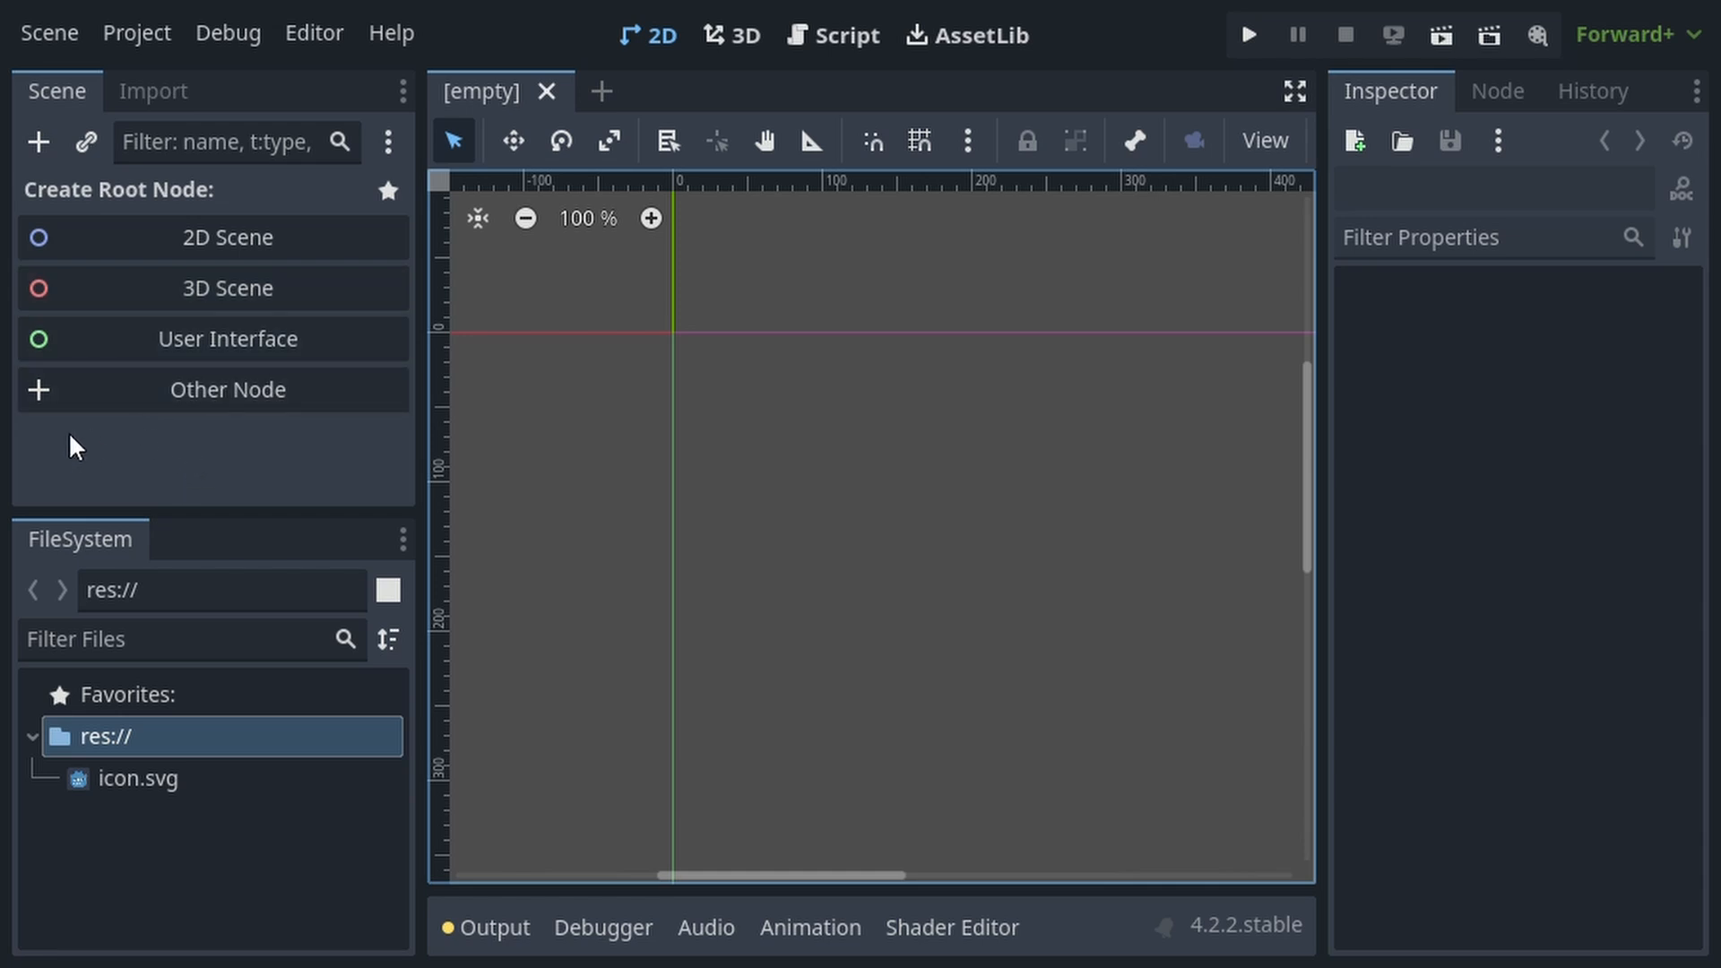
{"action": "left_click", "coordinate": [113, 390]}
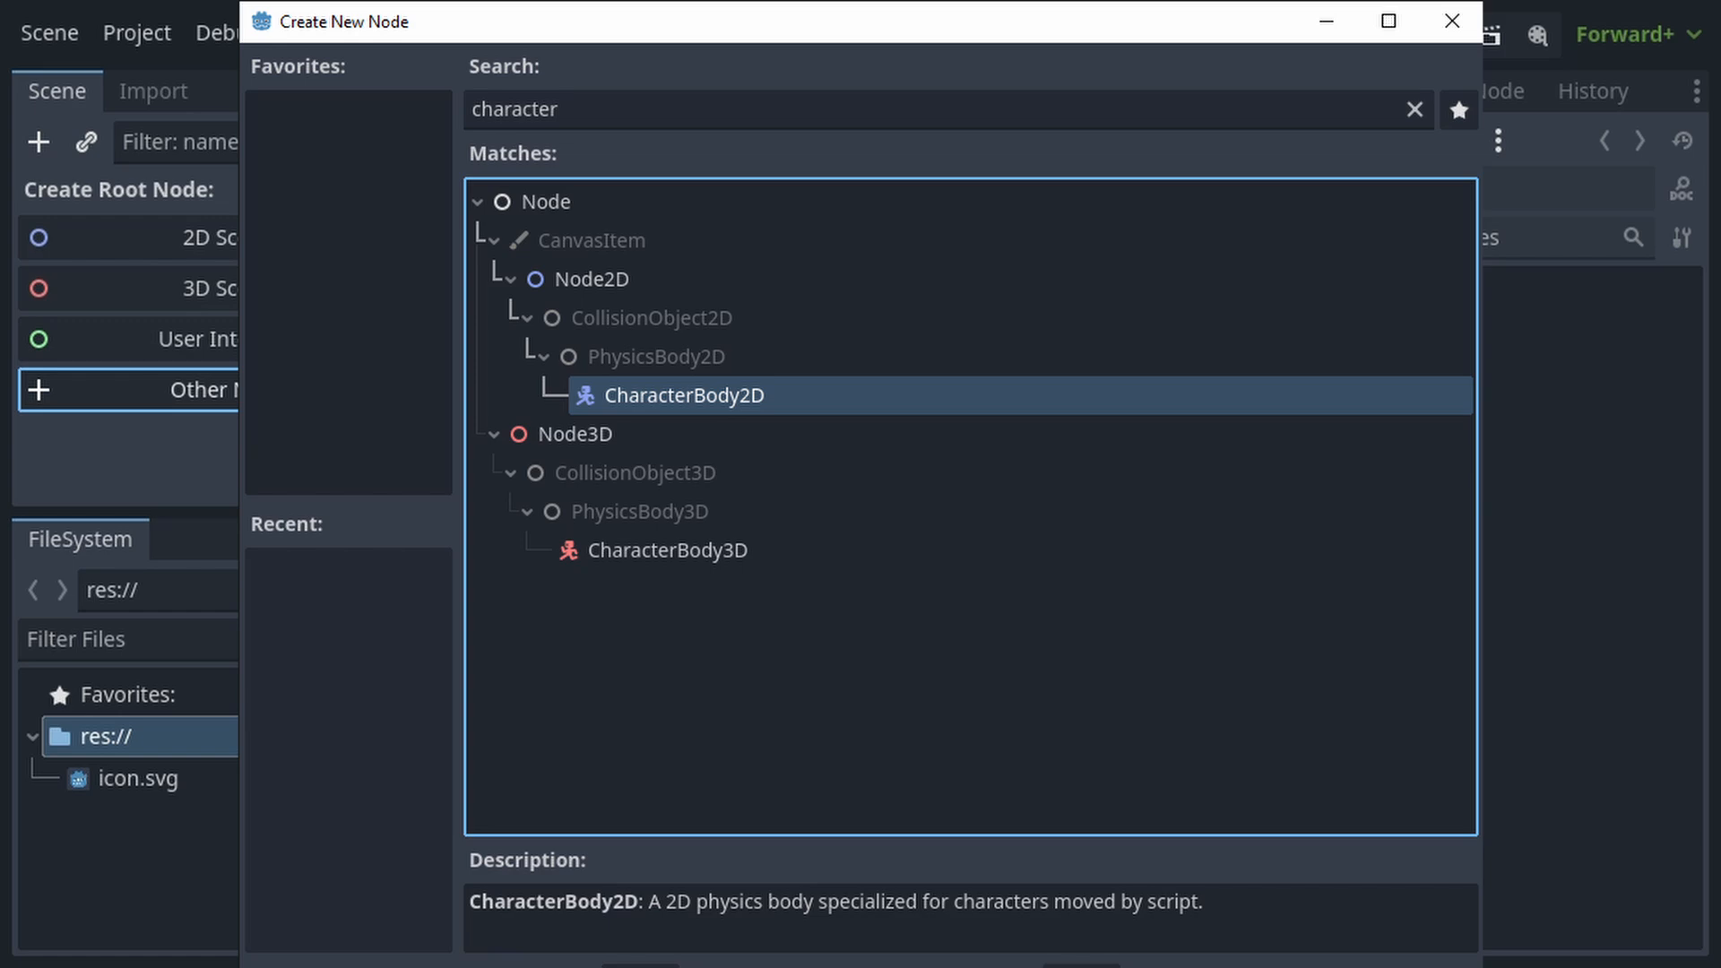
{"action": "key", "text": "Return"}
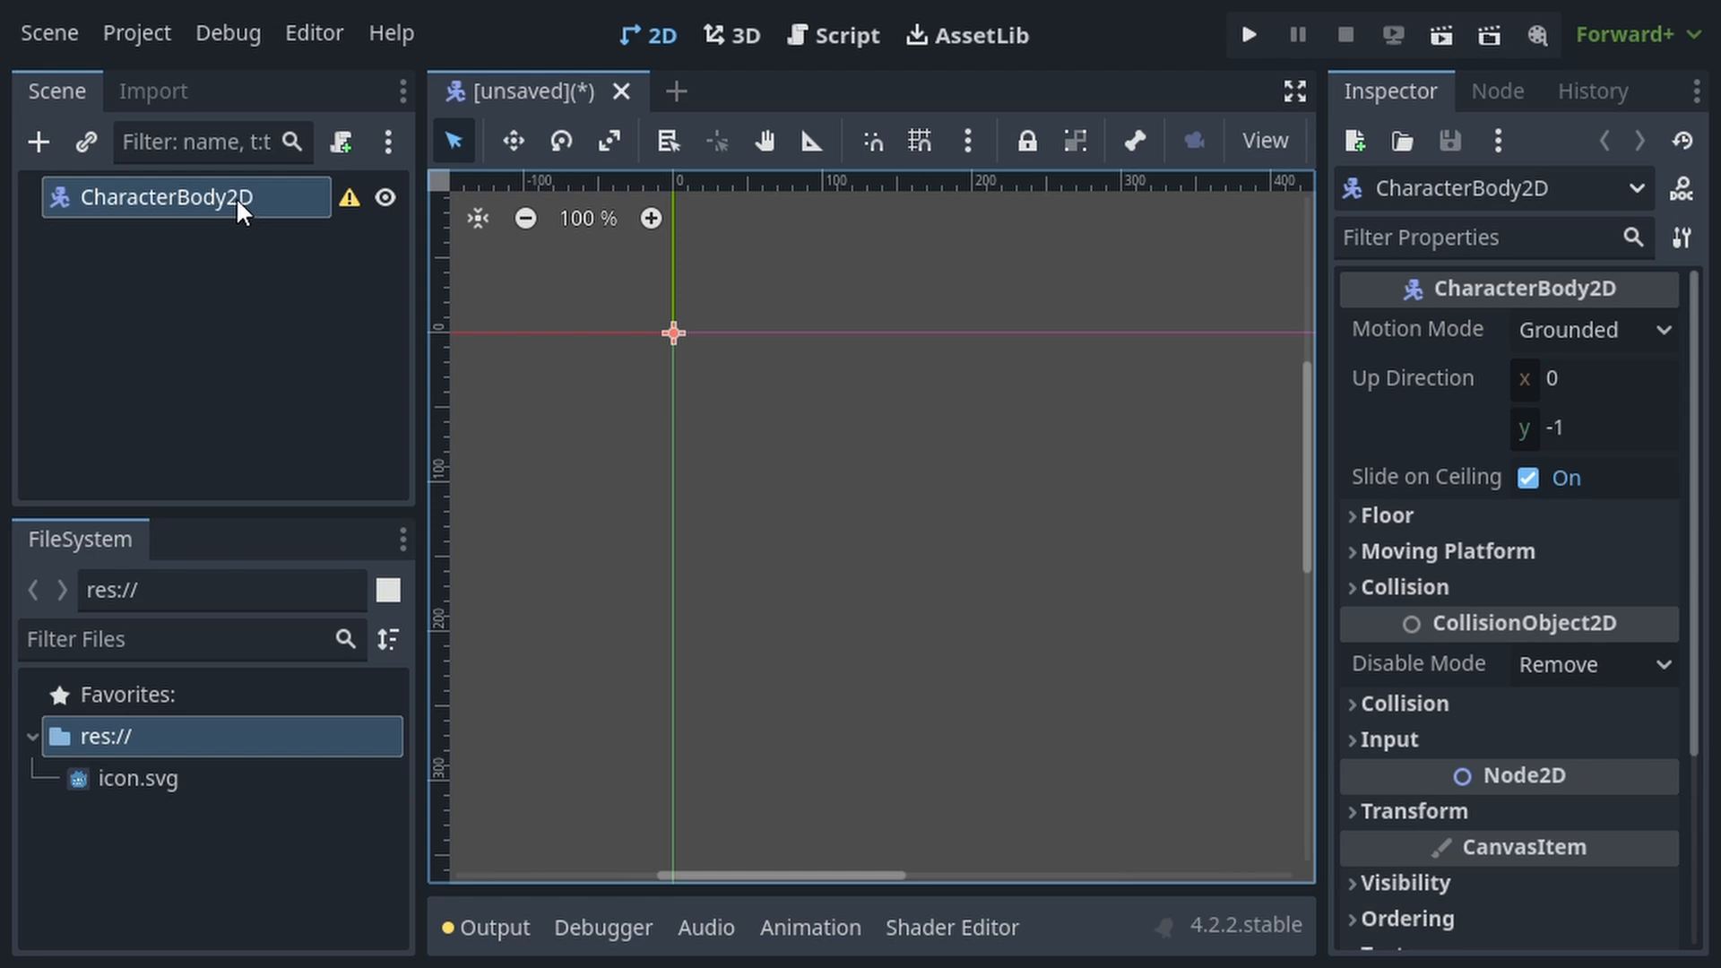
{"action": "left_click", "coordinate": [287, 194]}
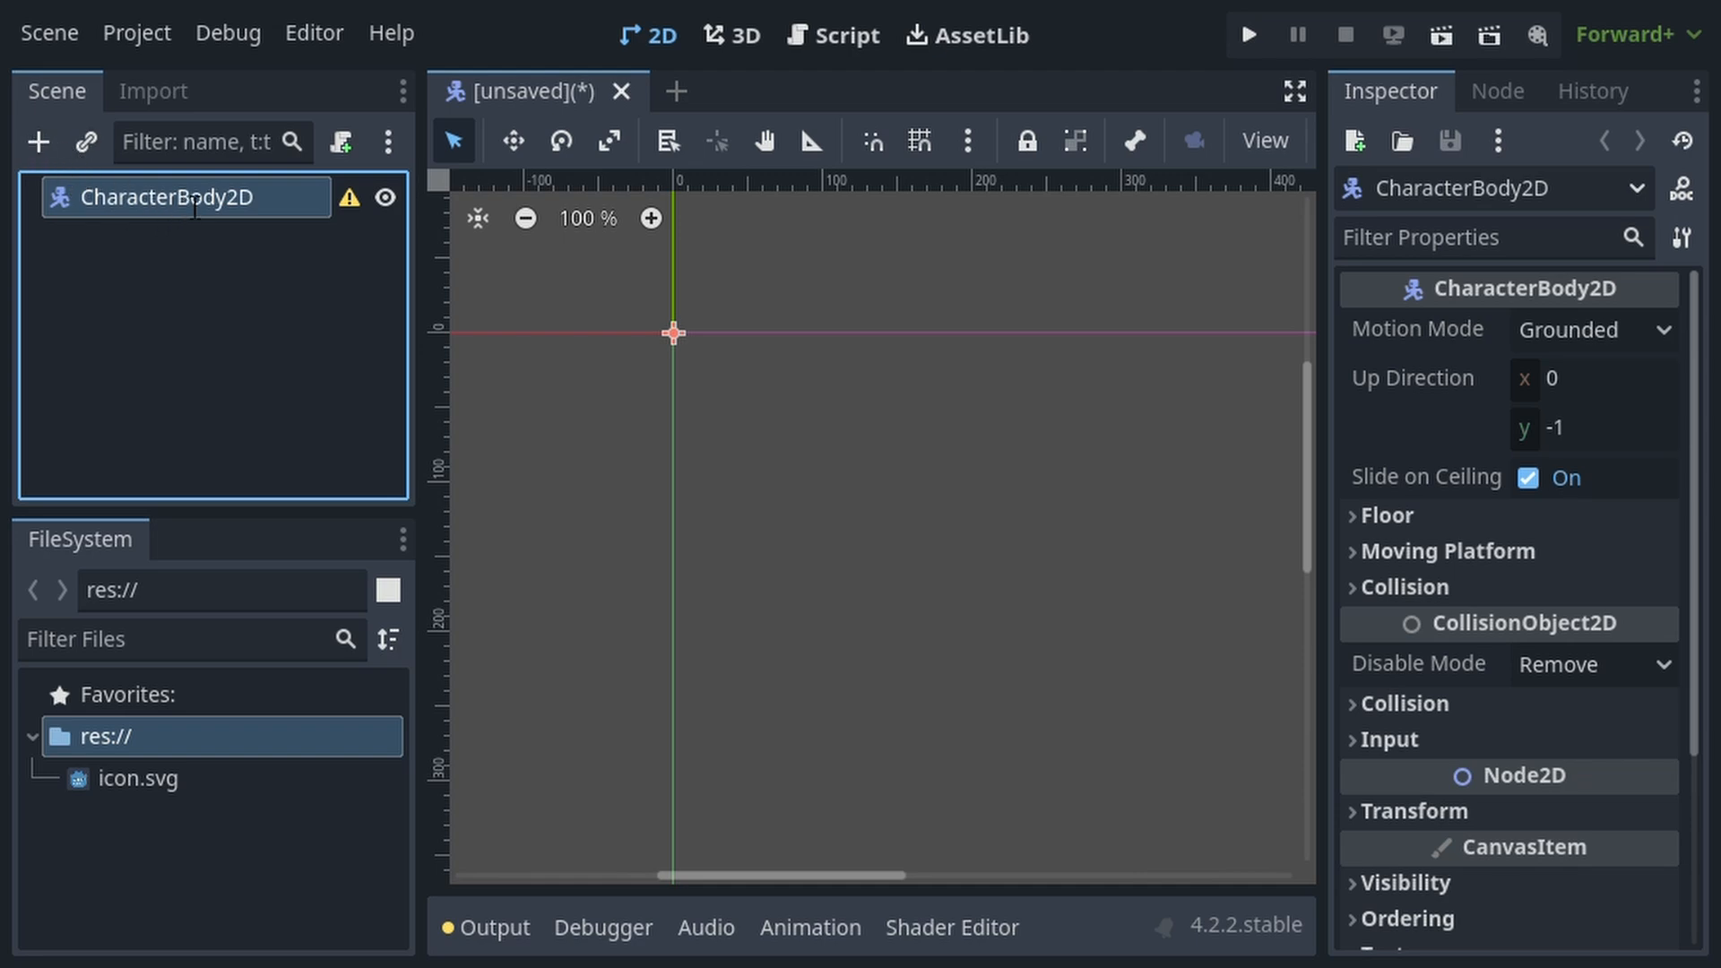
{"action": "type", "text": "Player"}
{"action": "key", "text": "Return"}
Add an AnimatedSprite2D node as a child of Player.
{"action": "left_click", "coordinate": [42, 141]}
{"action": "type", "text": "animated"}
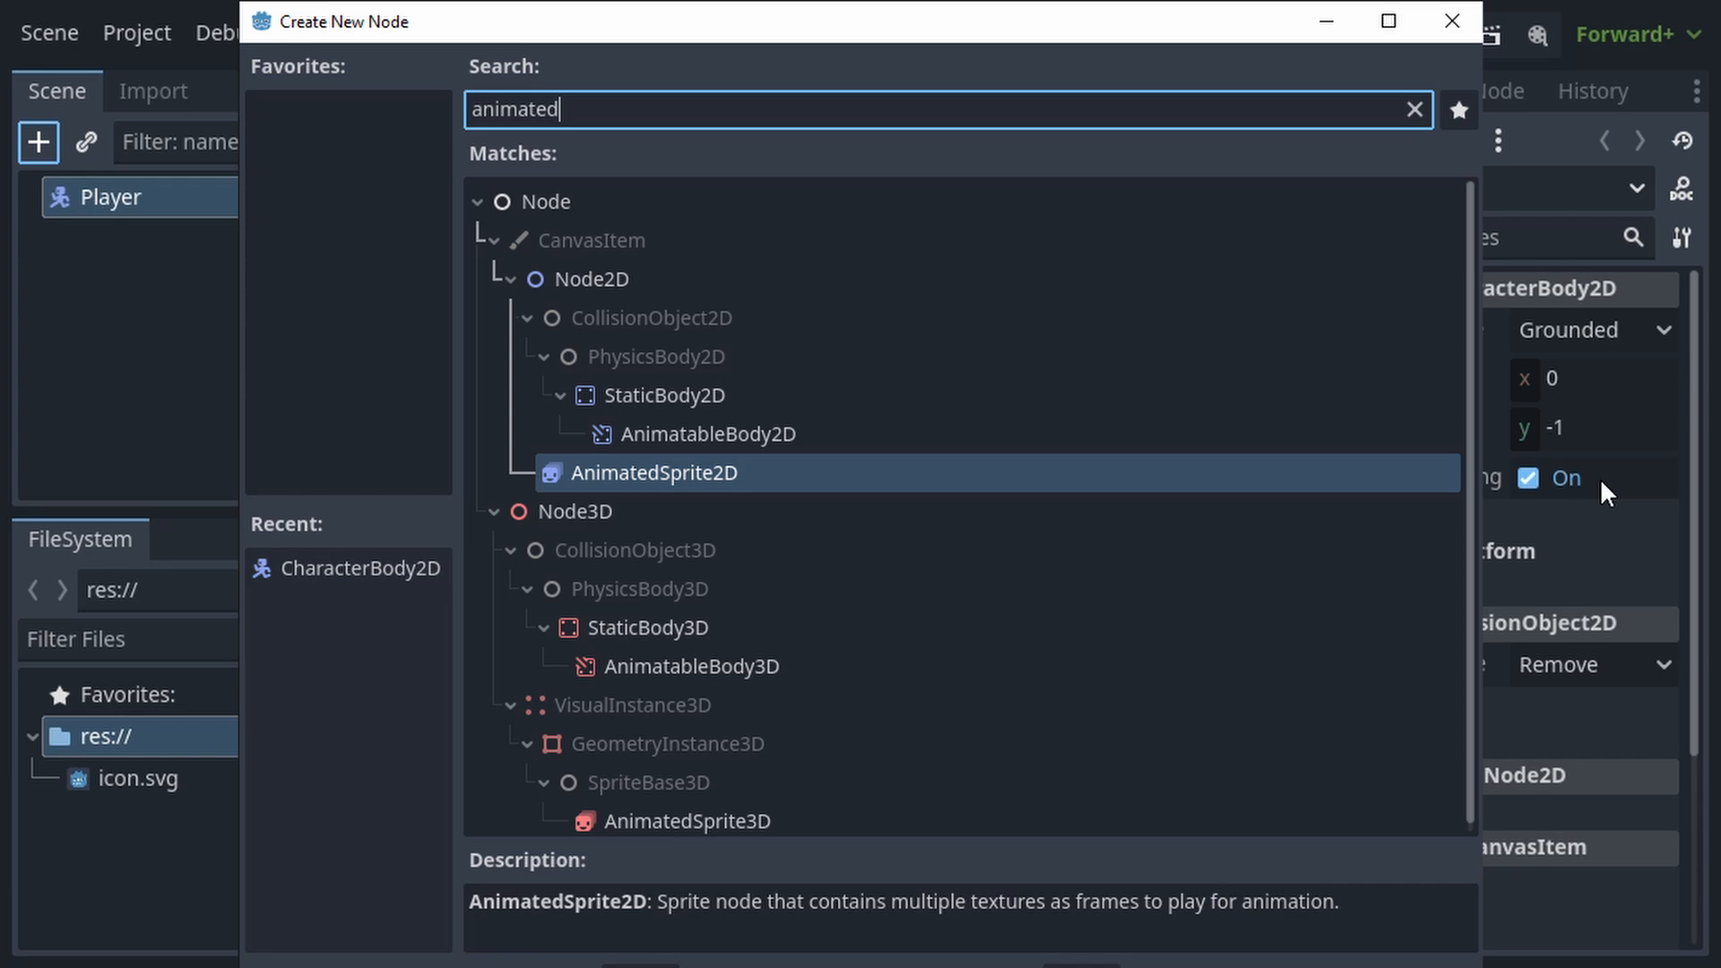
{"action": "key", "text": "Return"}
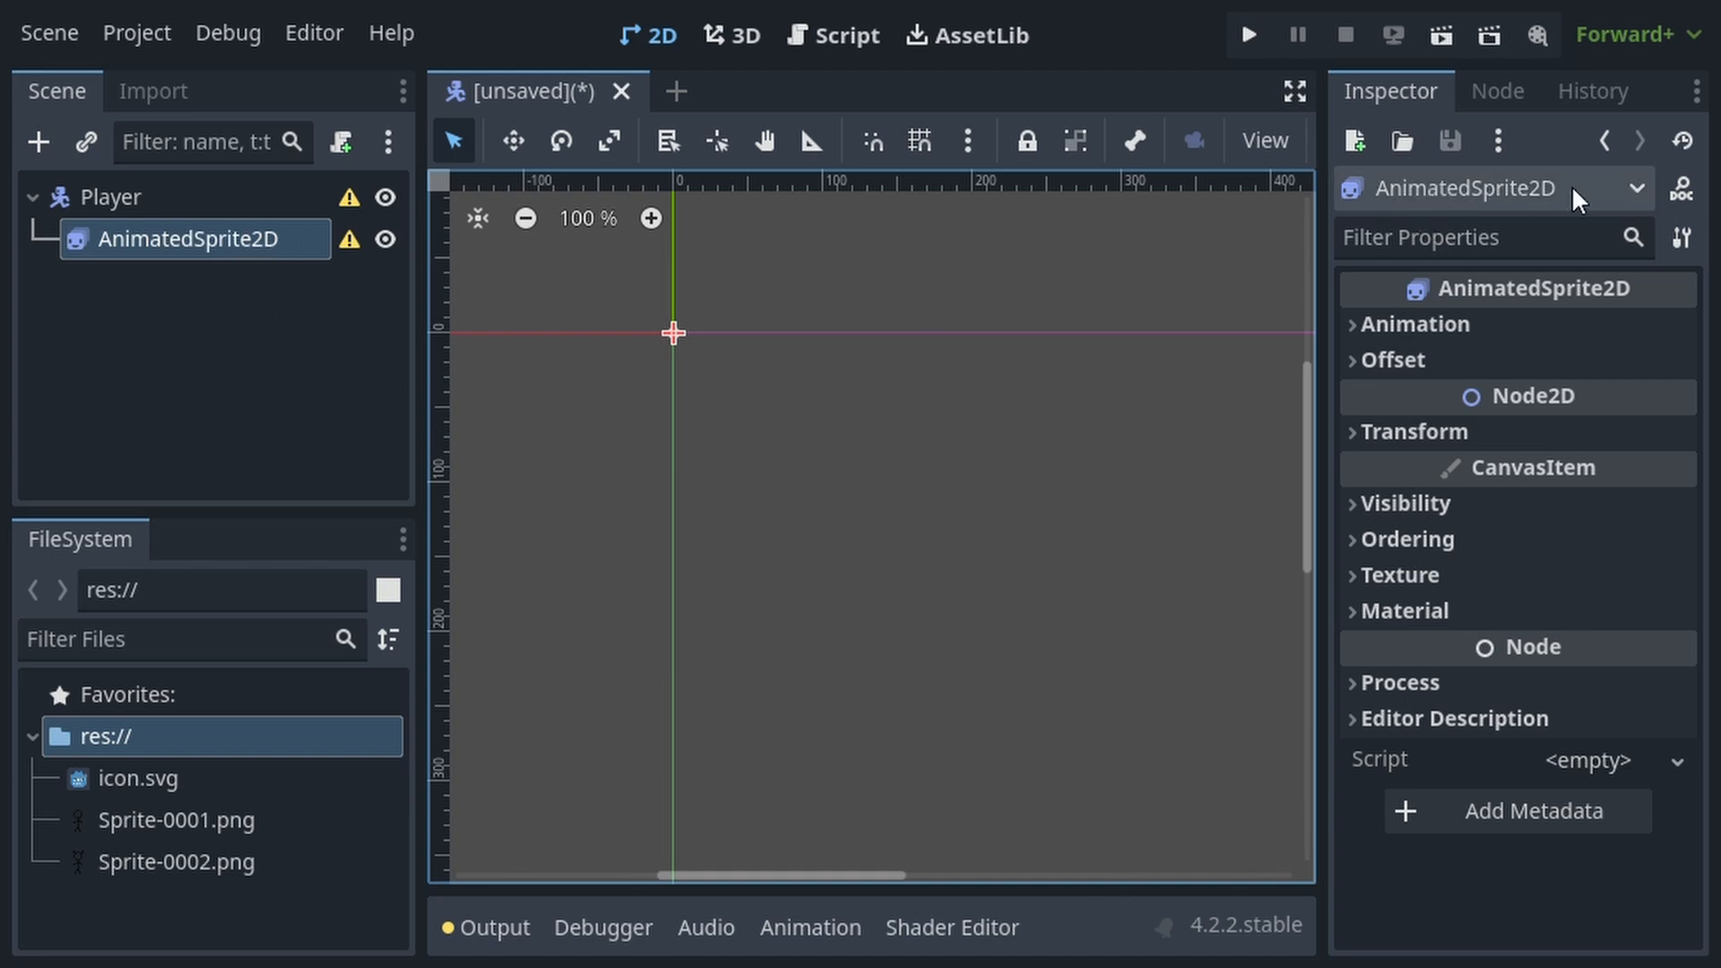
Assign a new SpriteFrames resource to the AnimatedSprite2D's Sprite Frames property and open it for editing.
{"action": "left_click", "coordinate": [1516, 335]}
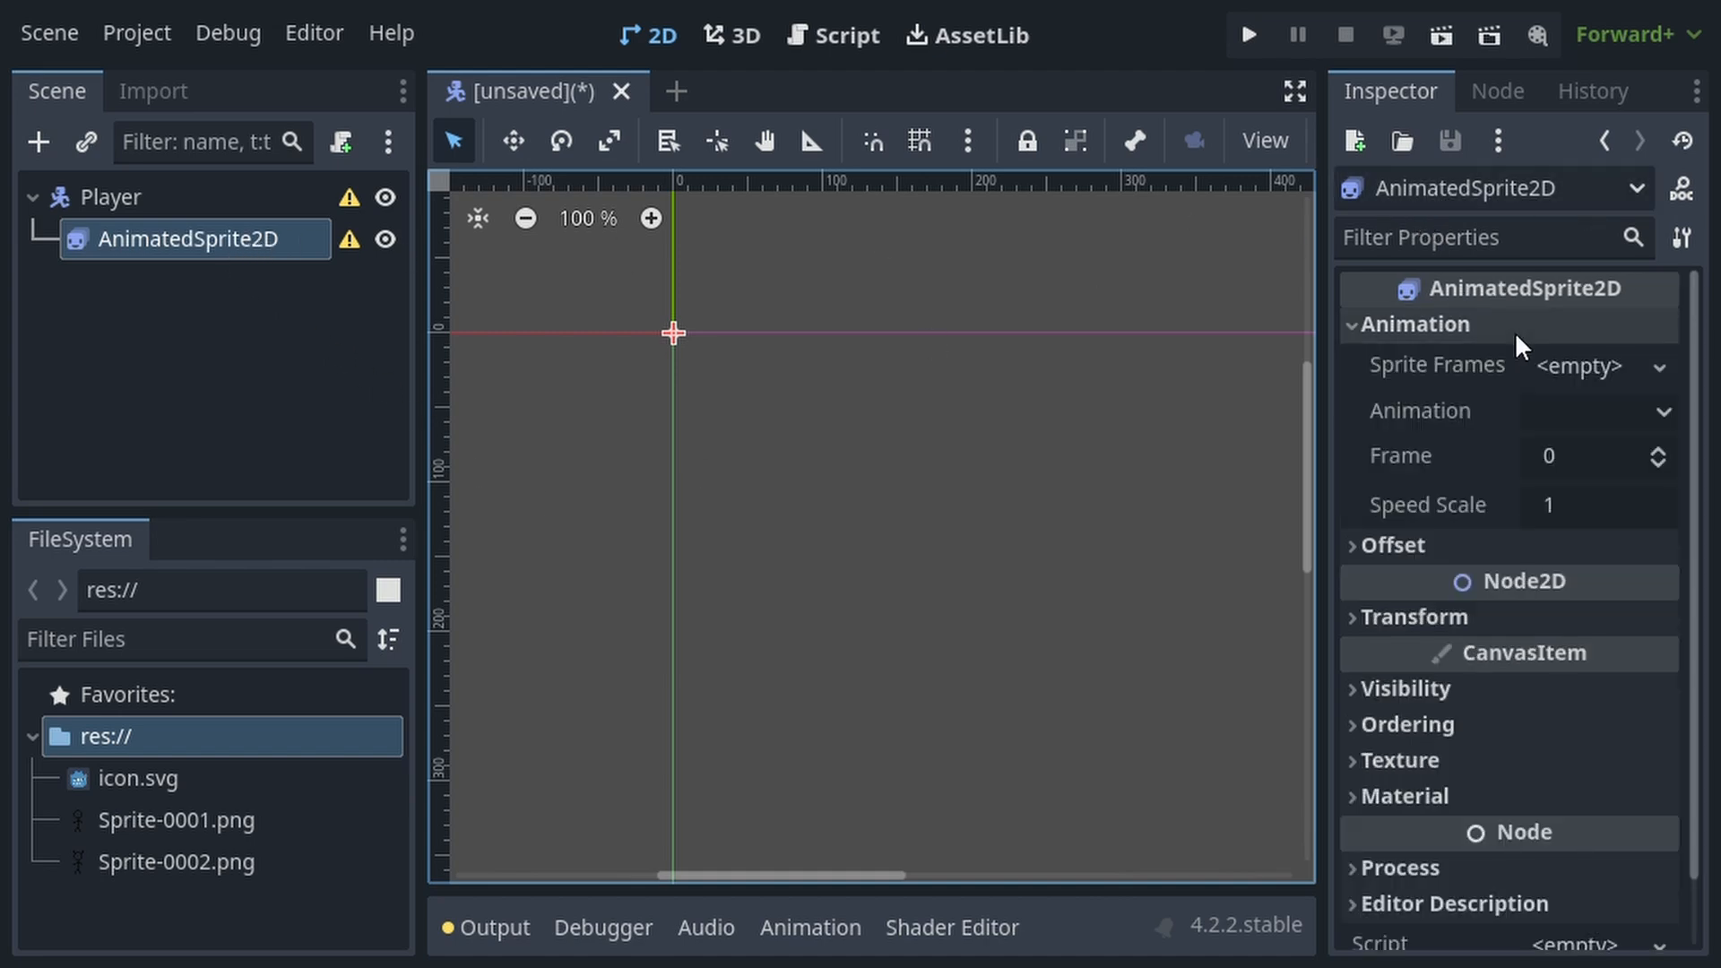
{"action": "left_click", "coordinate": [1589, 364]}
{"action": "left_click", "coordinate": [1570, 405]}
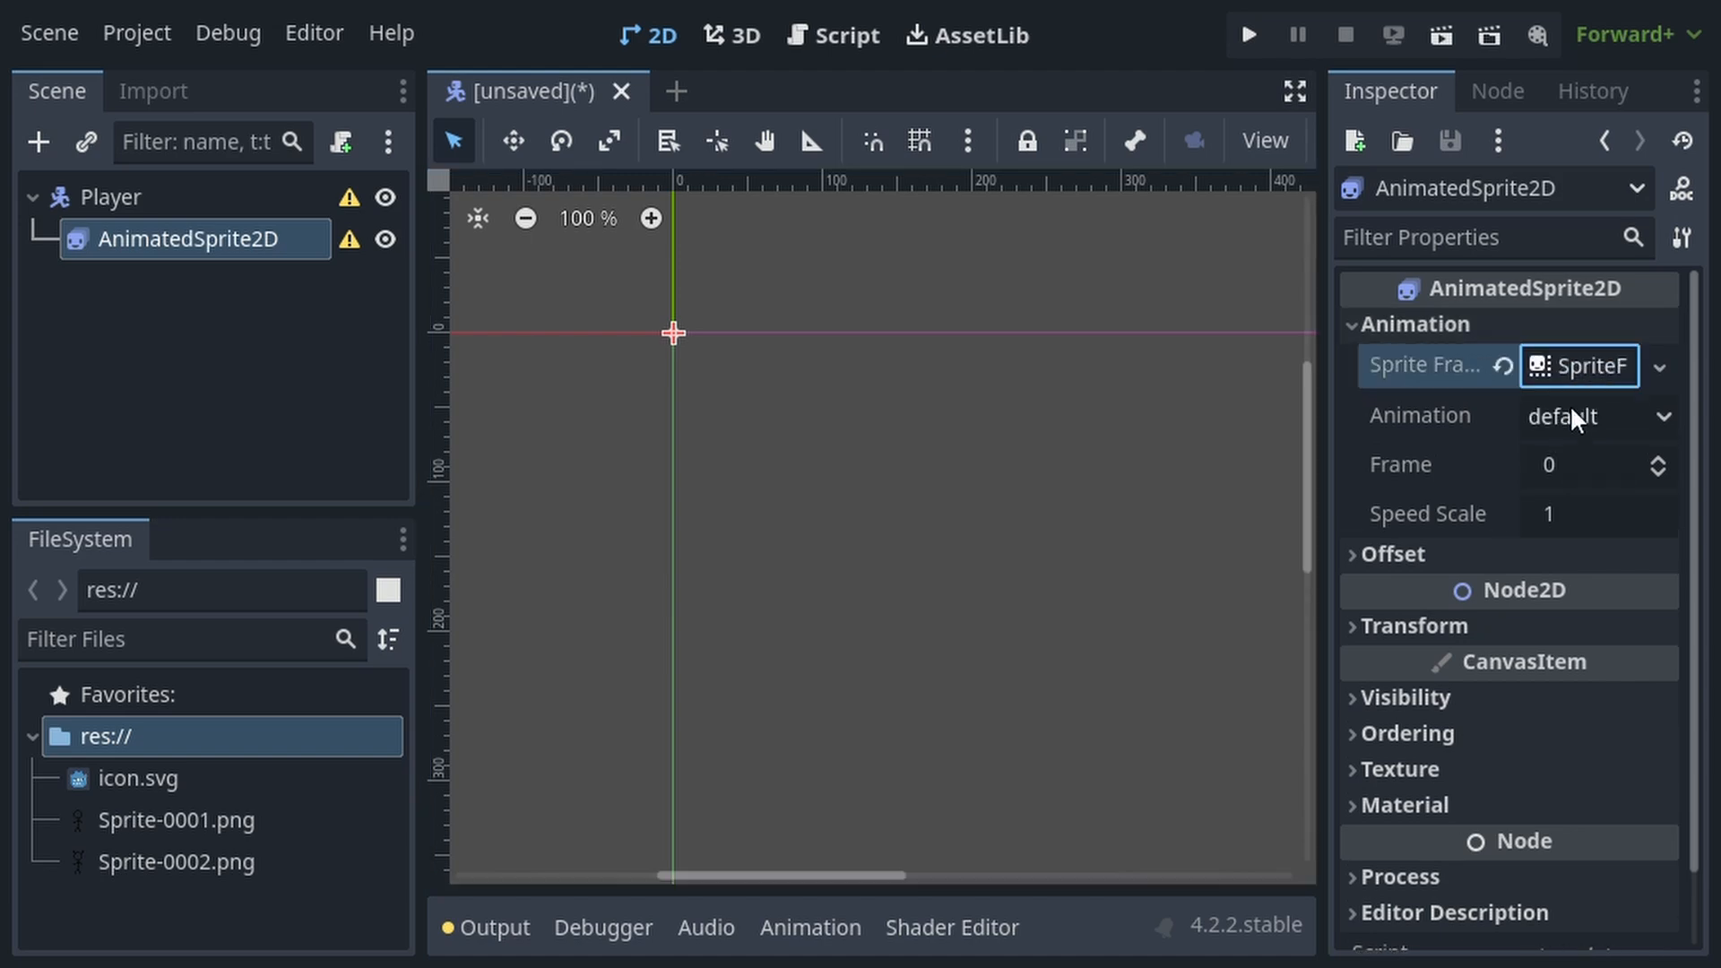
{"action": "left_click", "coordinate": [1590, 363]}
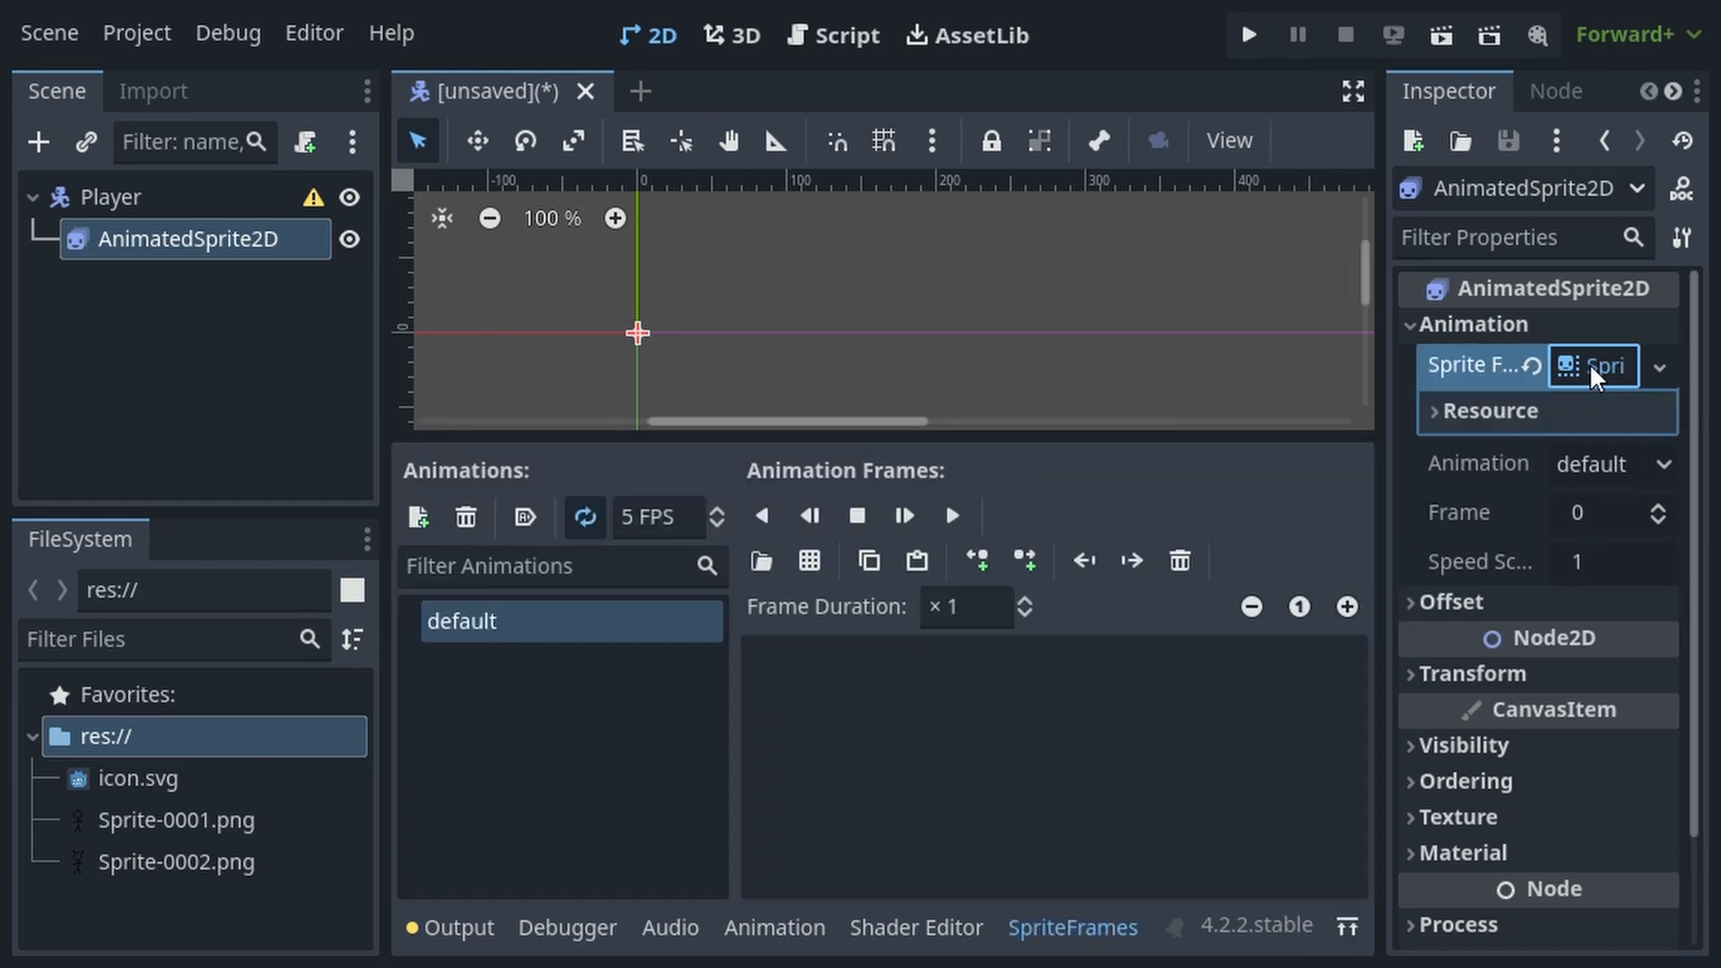
Add the figure from Sprite-0001.png to the default animation as one frame, using a 1 by 1 sprite sheet grid.
{"action": "left_click", "coordinate": [812, 558]}
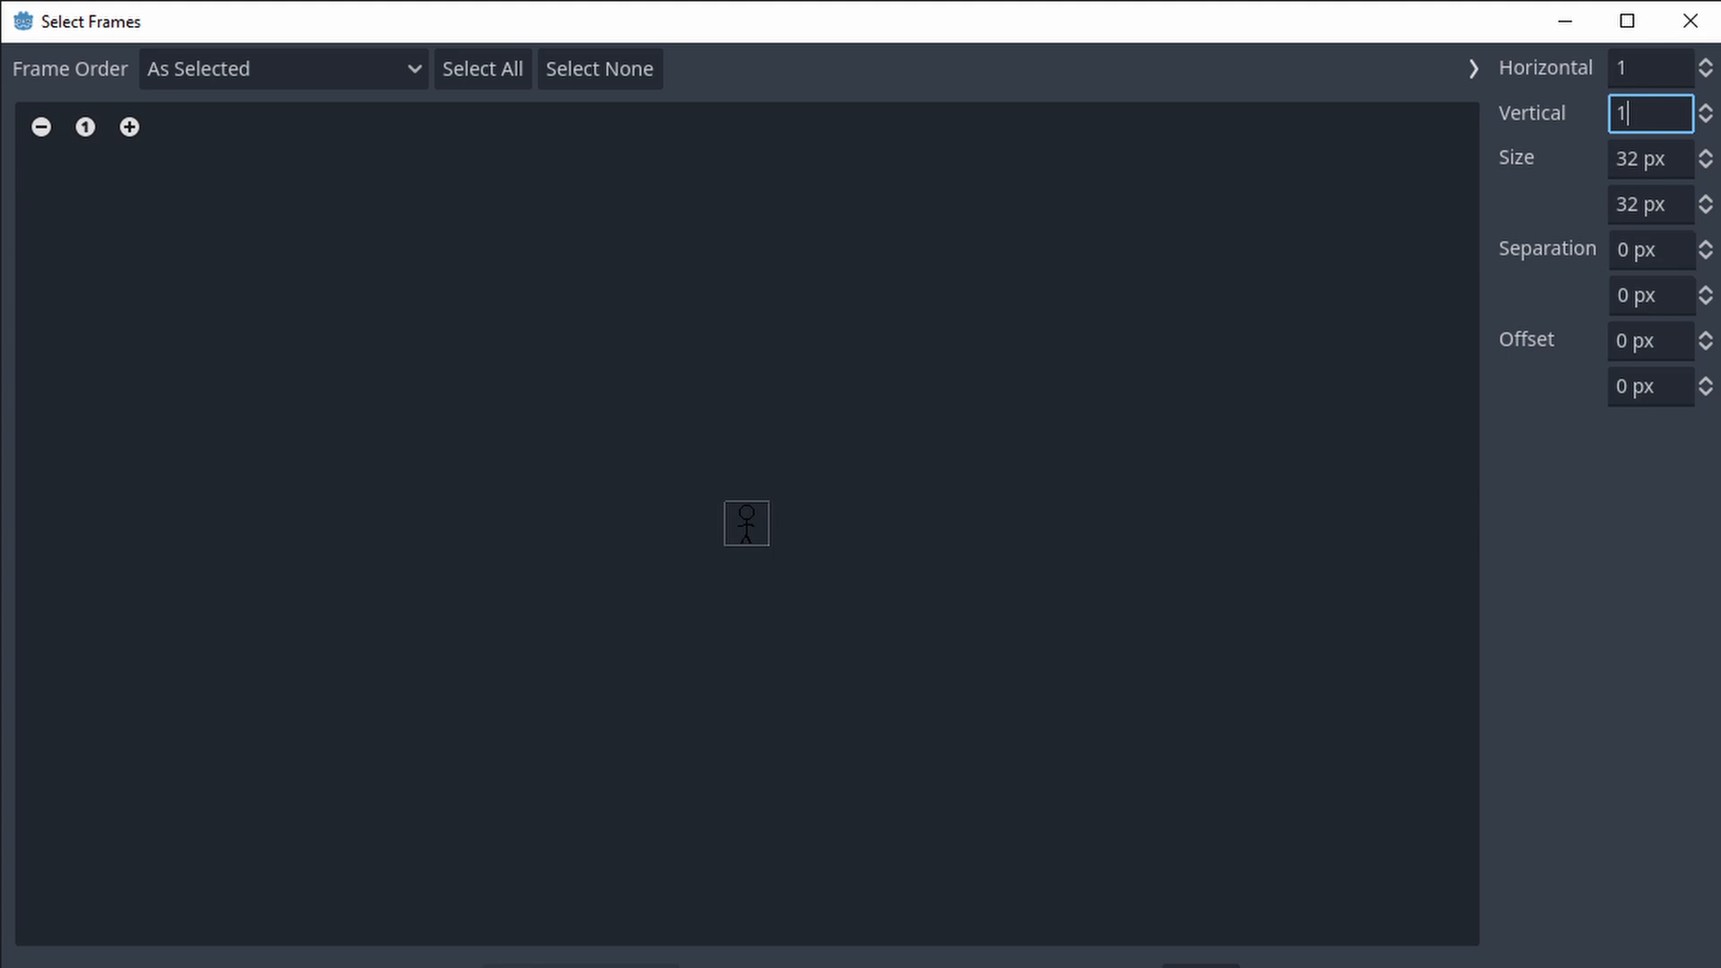
{"action": "left_click", "coordinate": [747, 523]}
{"action": "left_click", "coordinate": [573, 967]}
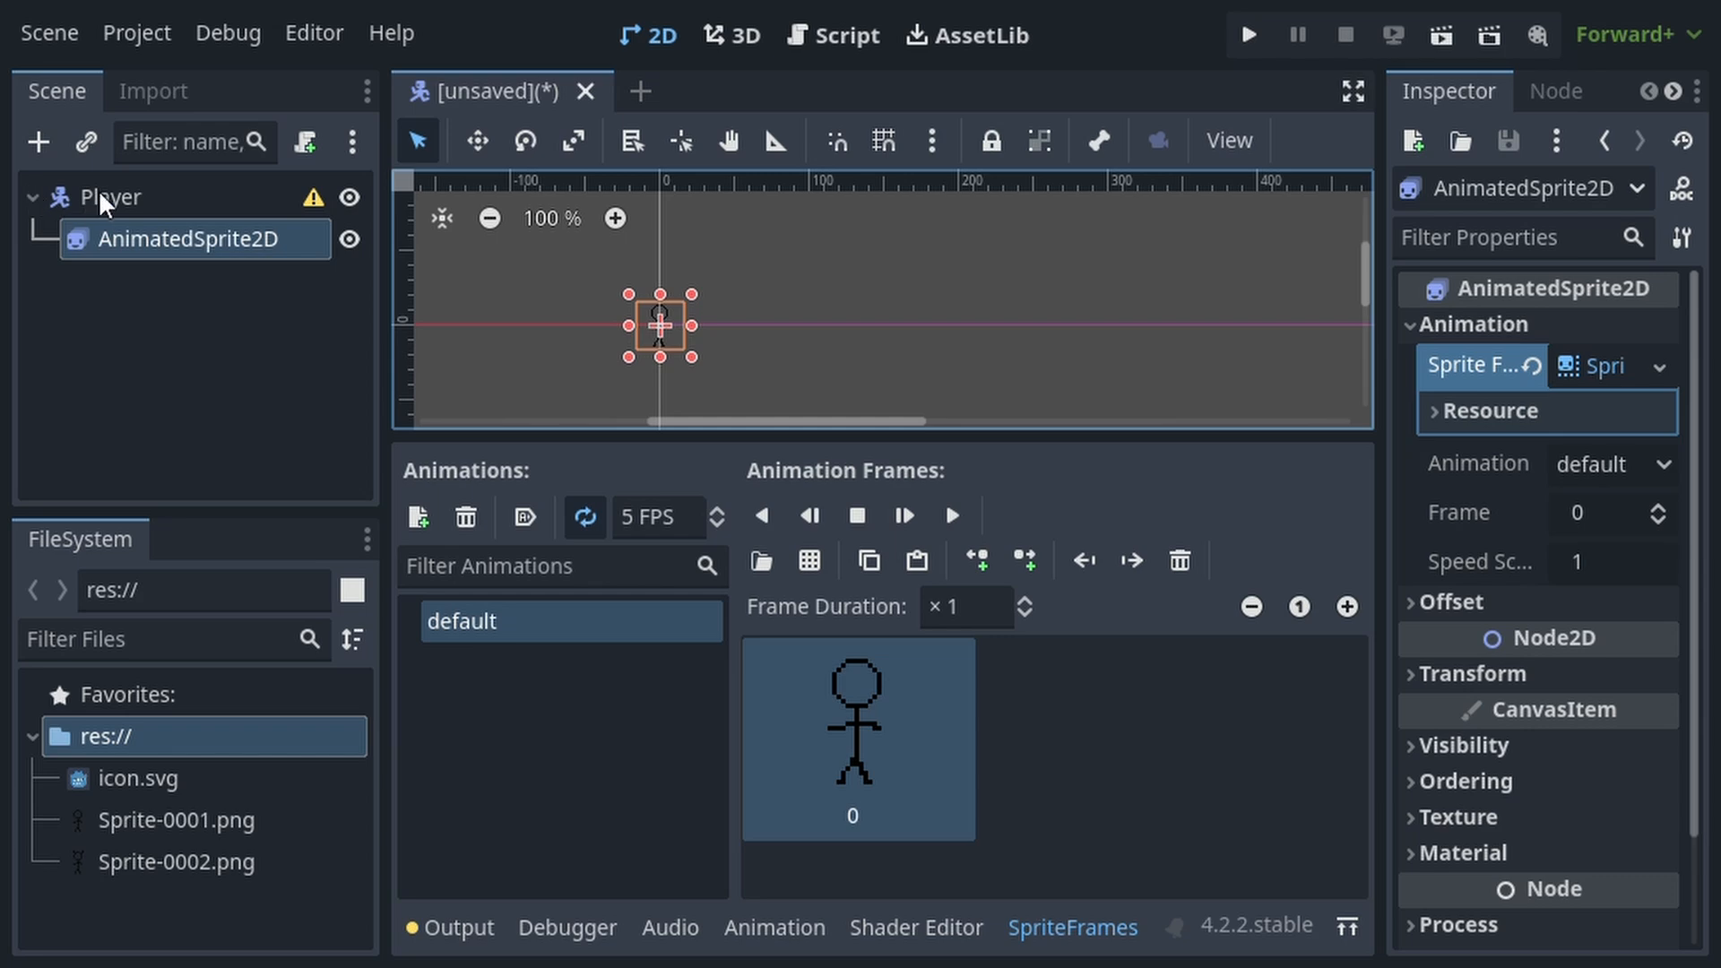
Add a CollisionShape2D node as a child of Player.
{"action": "left_click", "coordinate": [126, 196]}
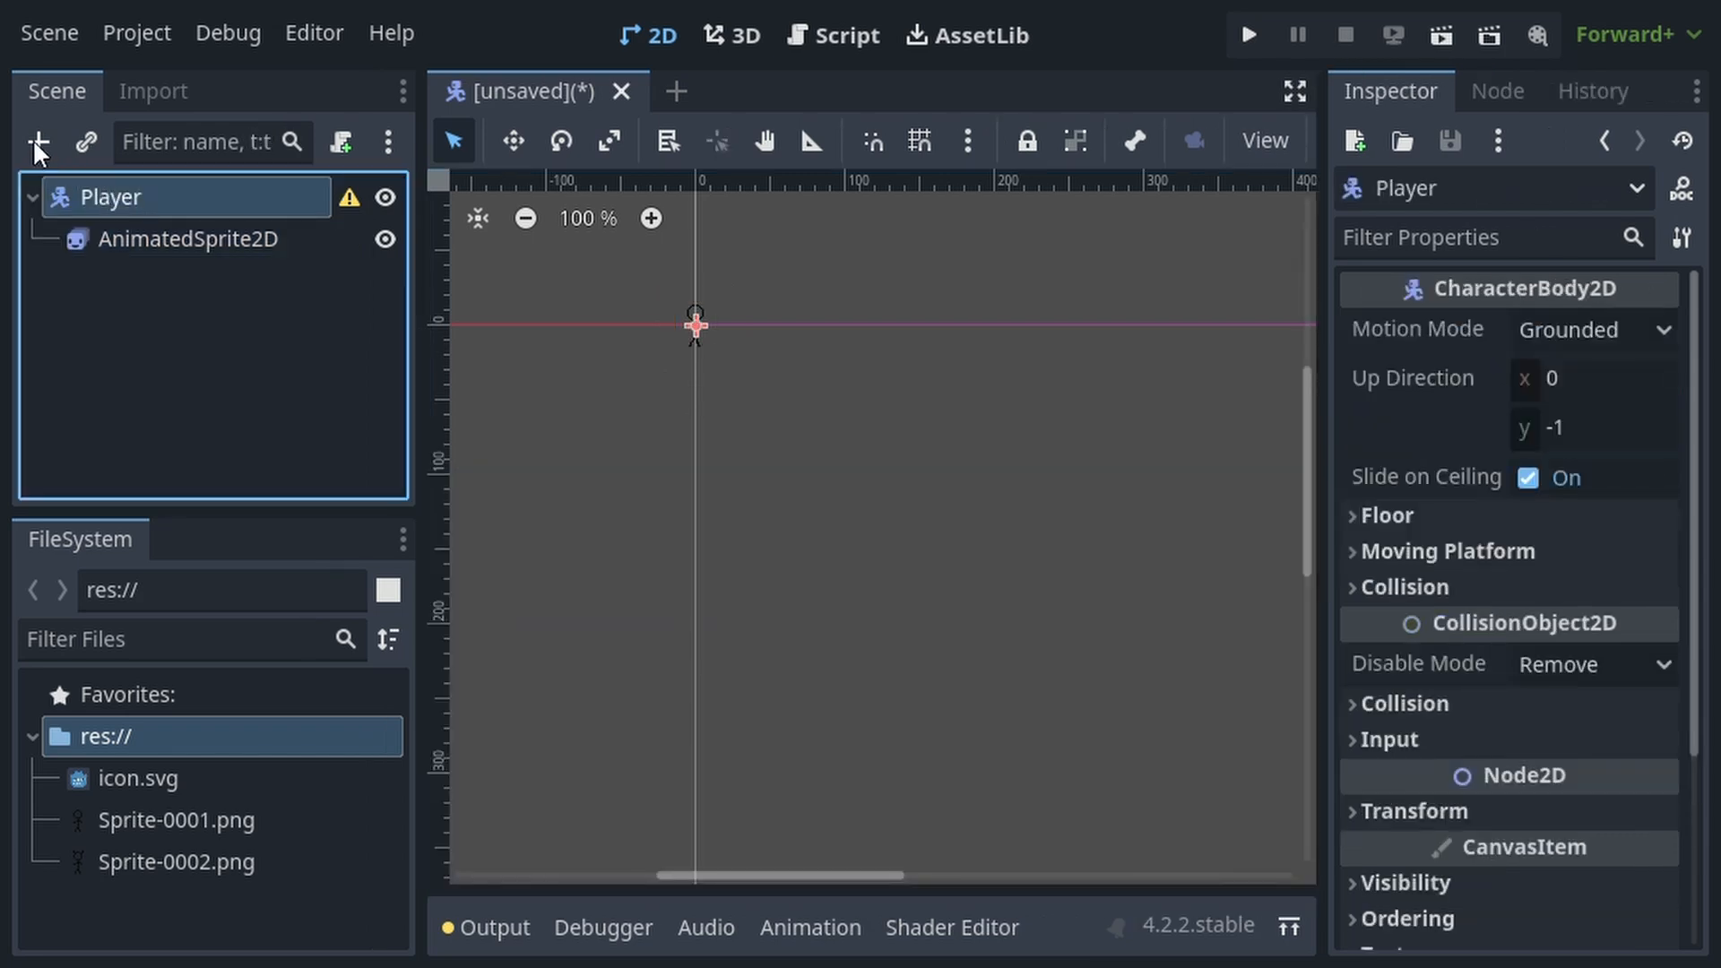
{"action": "left_click", "coordinate": [36, 143]}
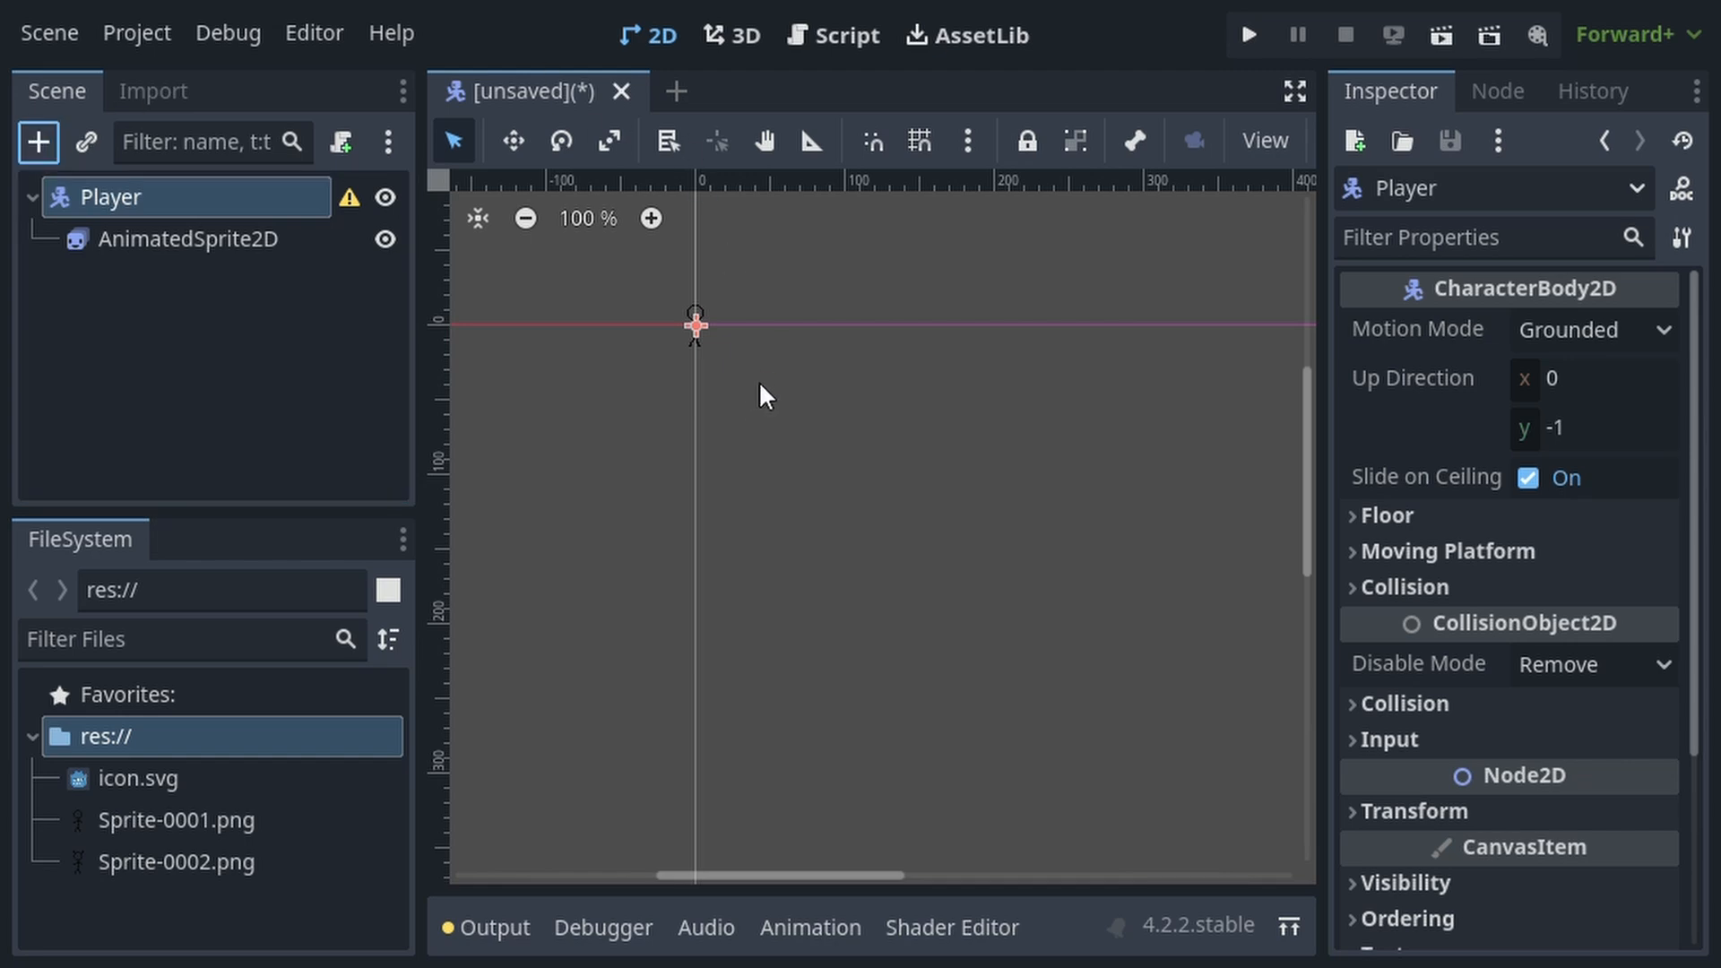
{"action": "key", "text": "Return"}
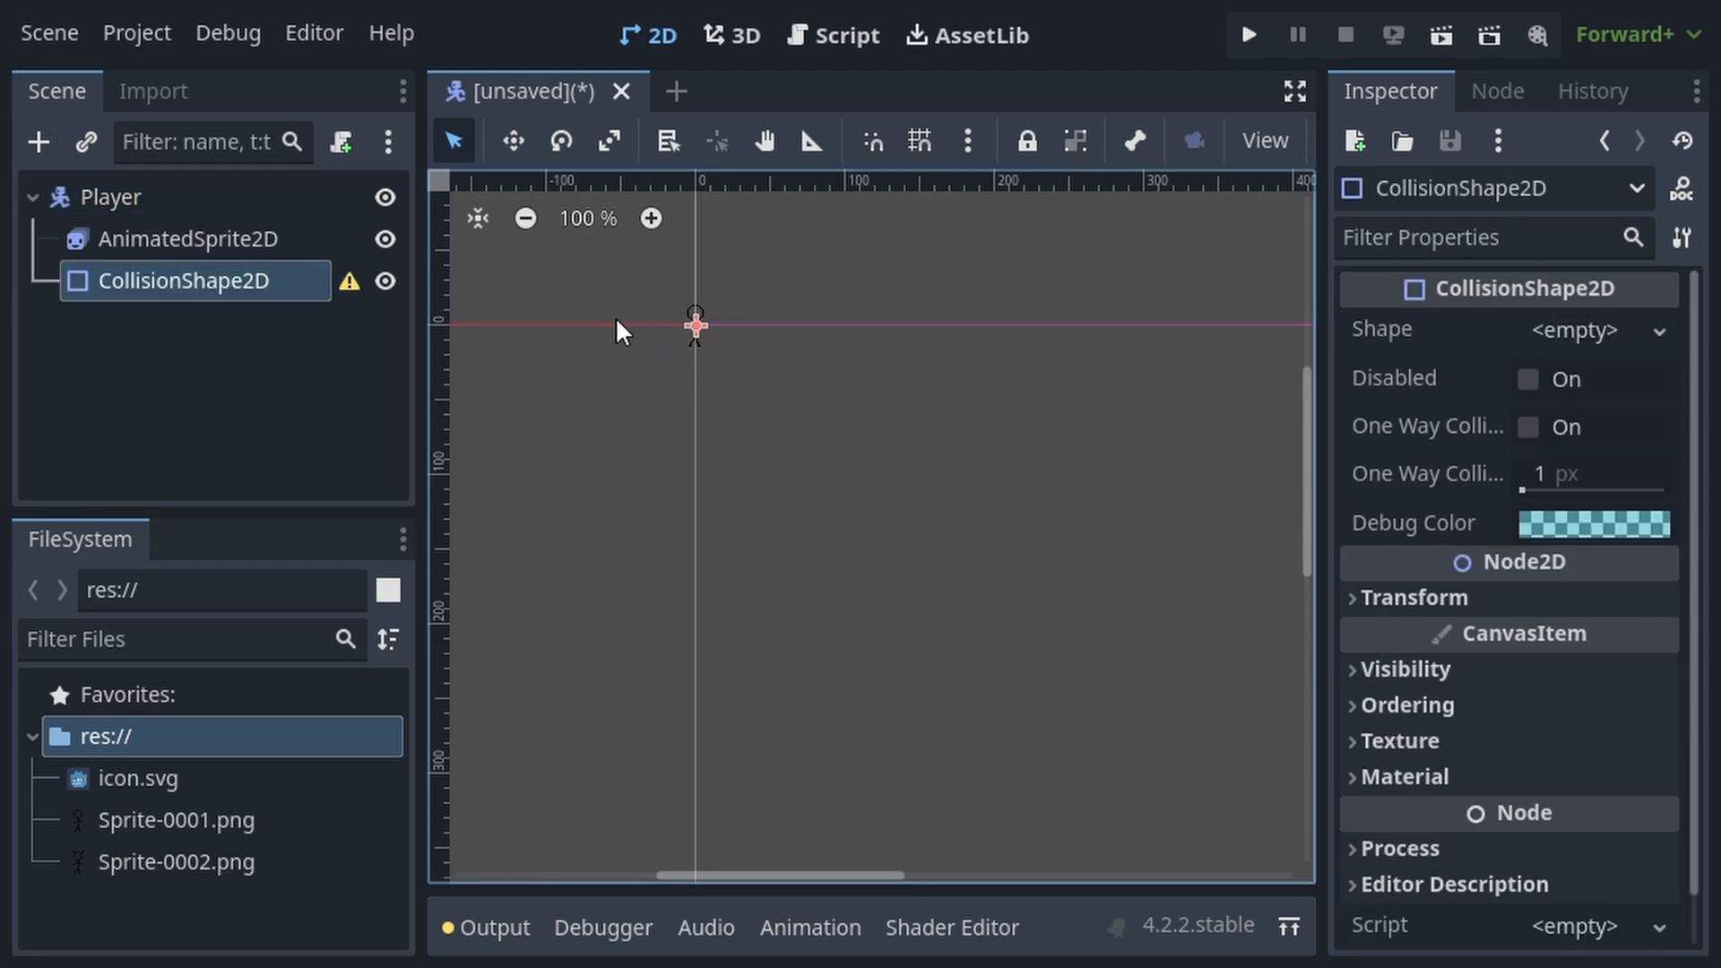
Assign a new rectangle shape to the Player's CollisionShape2D.
{"action": "scroll", "coordinate": [686, 314], "scroll_direction": "up", "scroll_amount": 6}
{"action": "scroll", "coordinate": [661, 316], "scroll_direction": "up", "scroll_amount": 9}
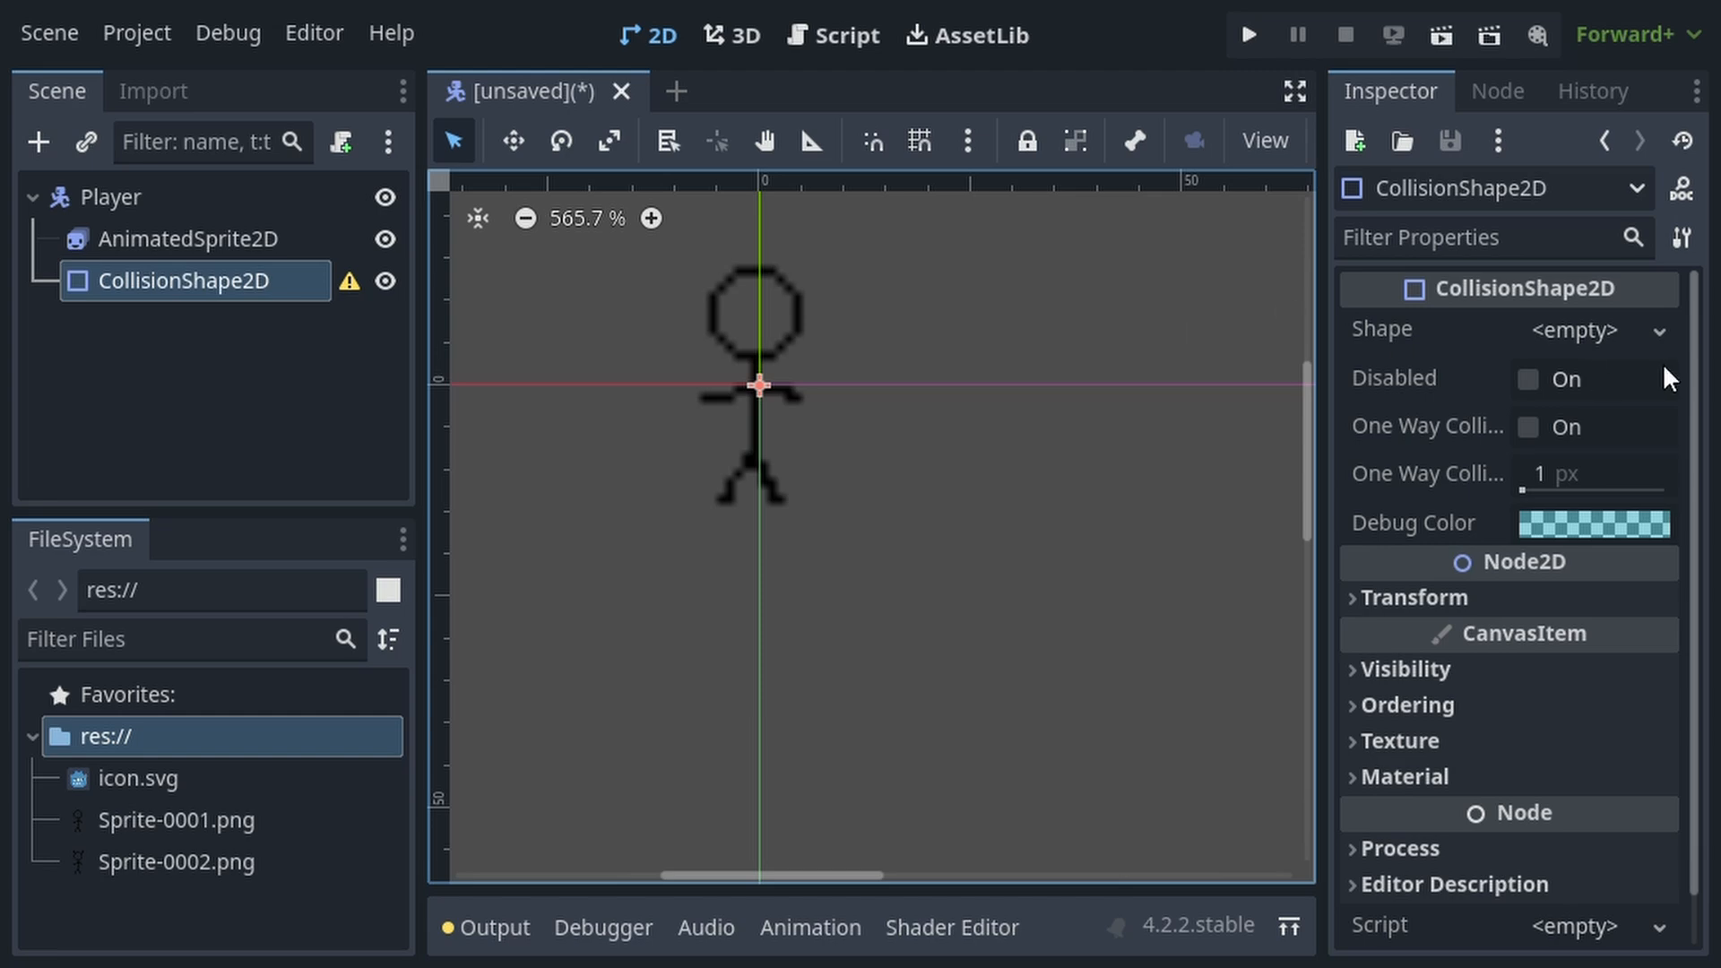
{"action": "left_click", "coordinate": [1603, 332]}
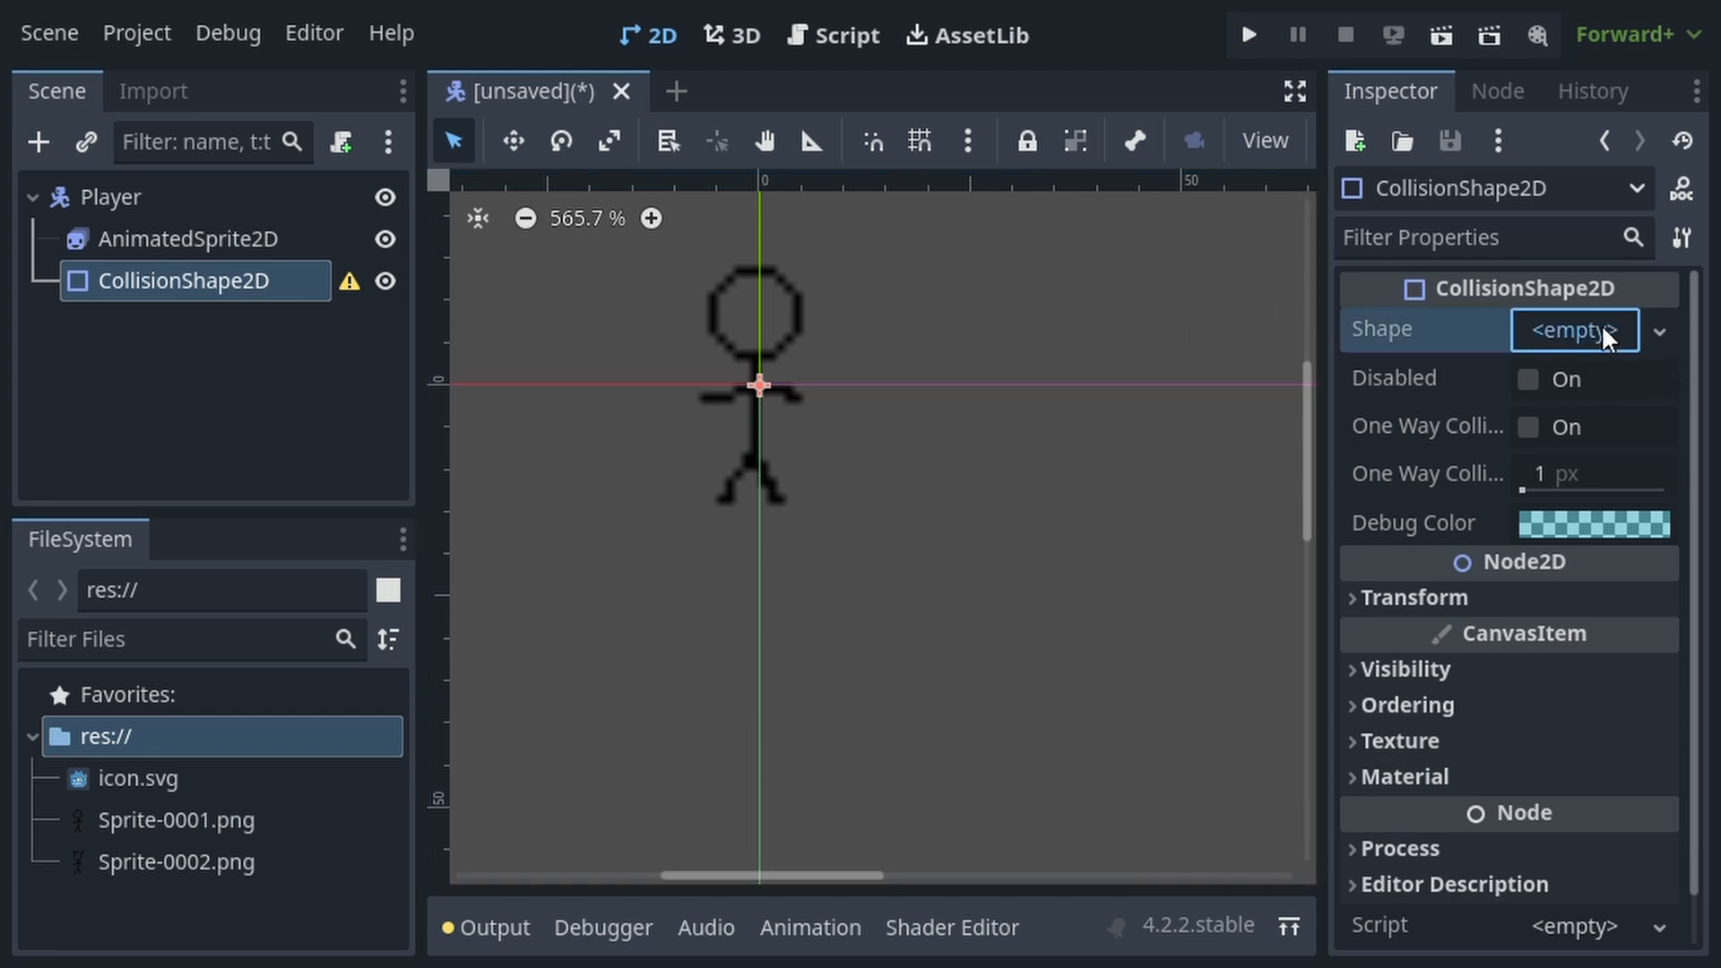
{"action": "left_click", "coordinate": [1571, 546]}
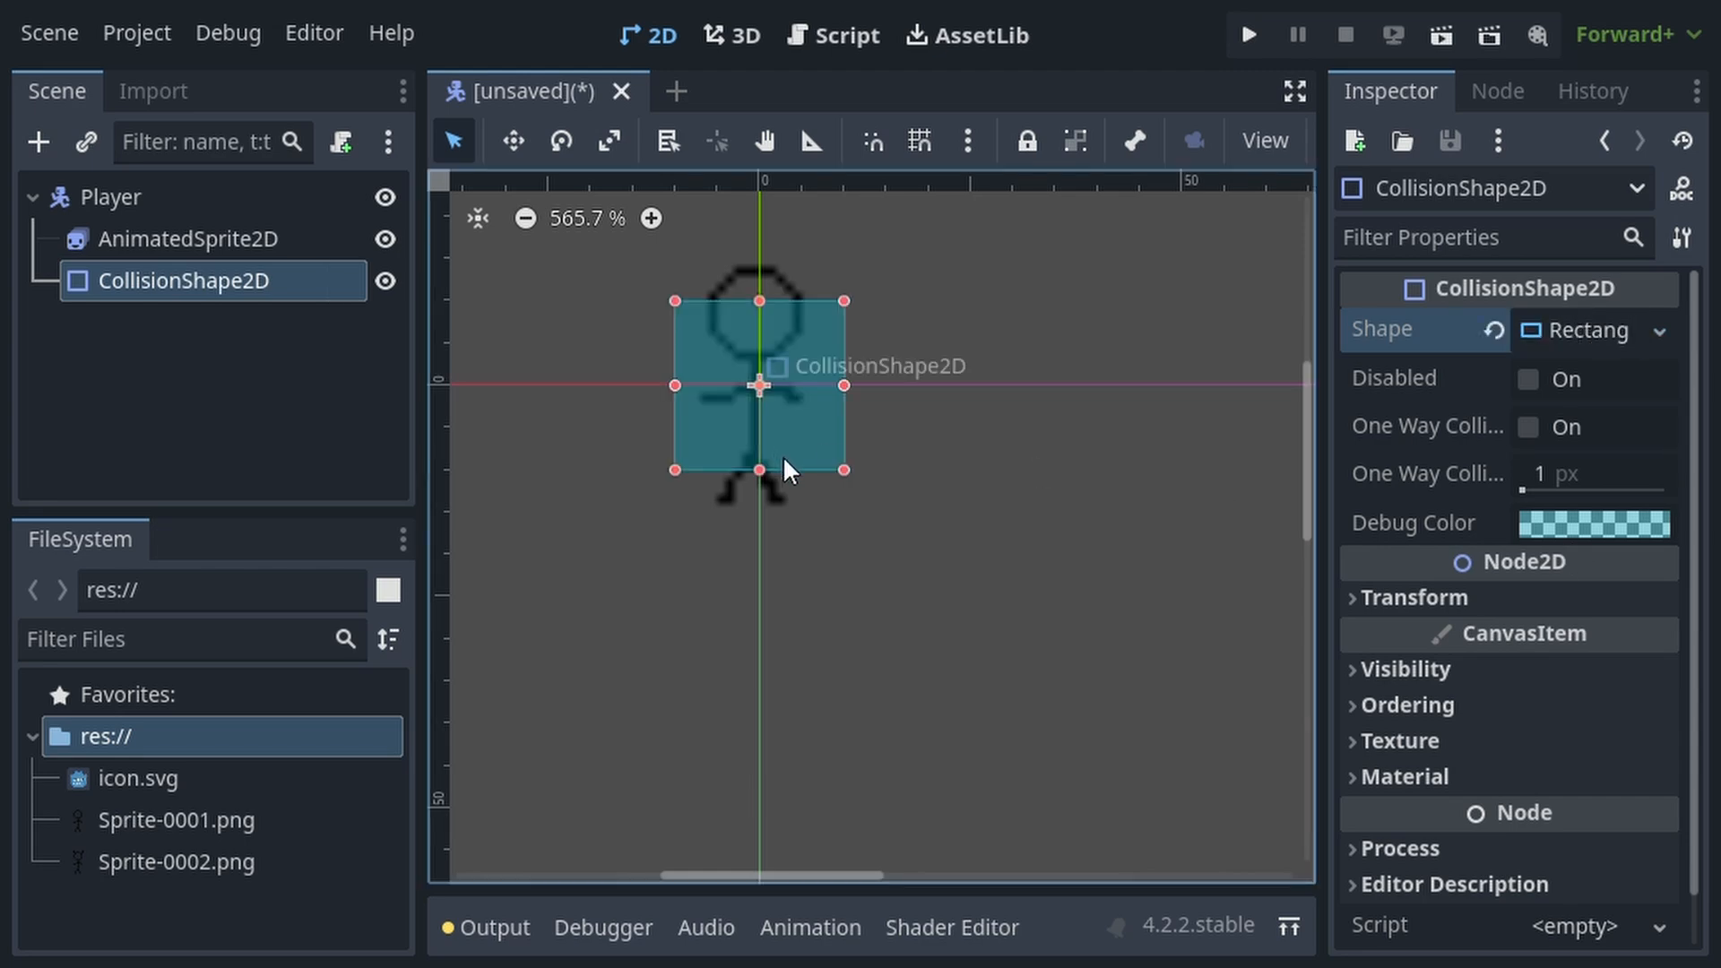
Resize the collision rectangle to cover the figure's width from mid-head to feet, and save the scene as player.tscn.
{"action": "left_click_drag", "start_coordinate": [844, 470], "coordinate": [798, 508]}
{"action": "left_click_drag", "start_coordinate": [676, 504], "coordinate": [700, 504]}
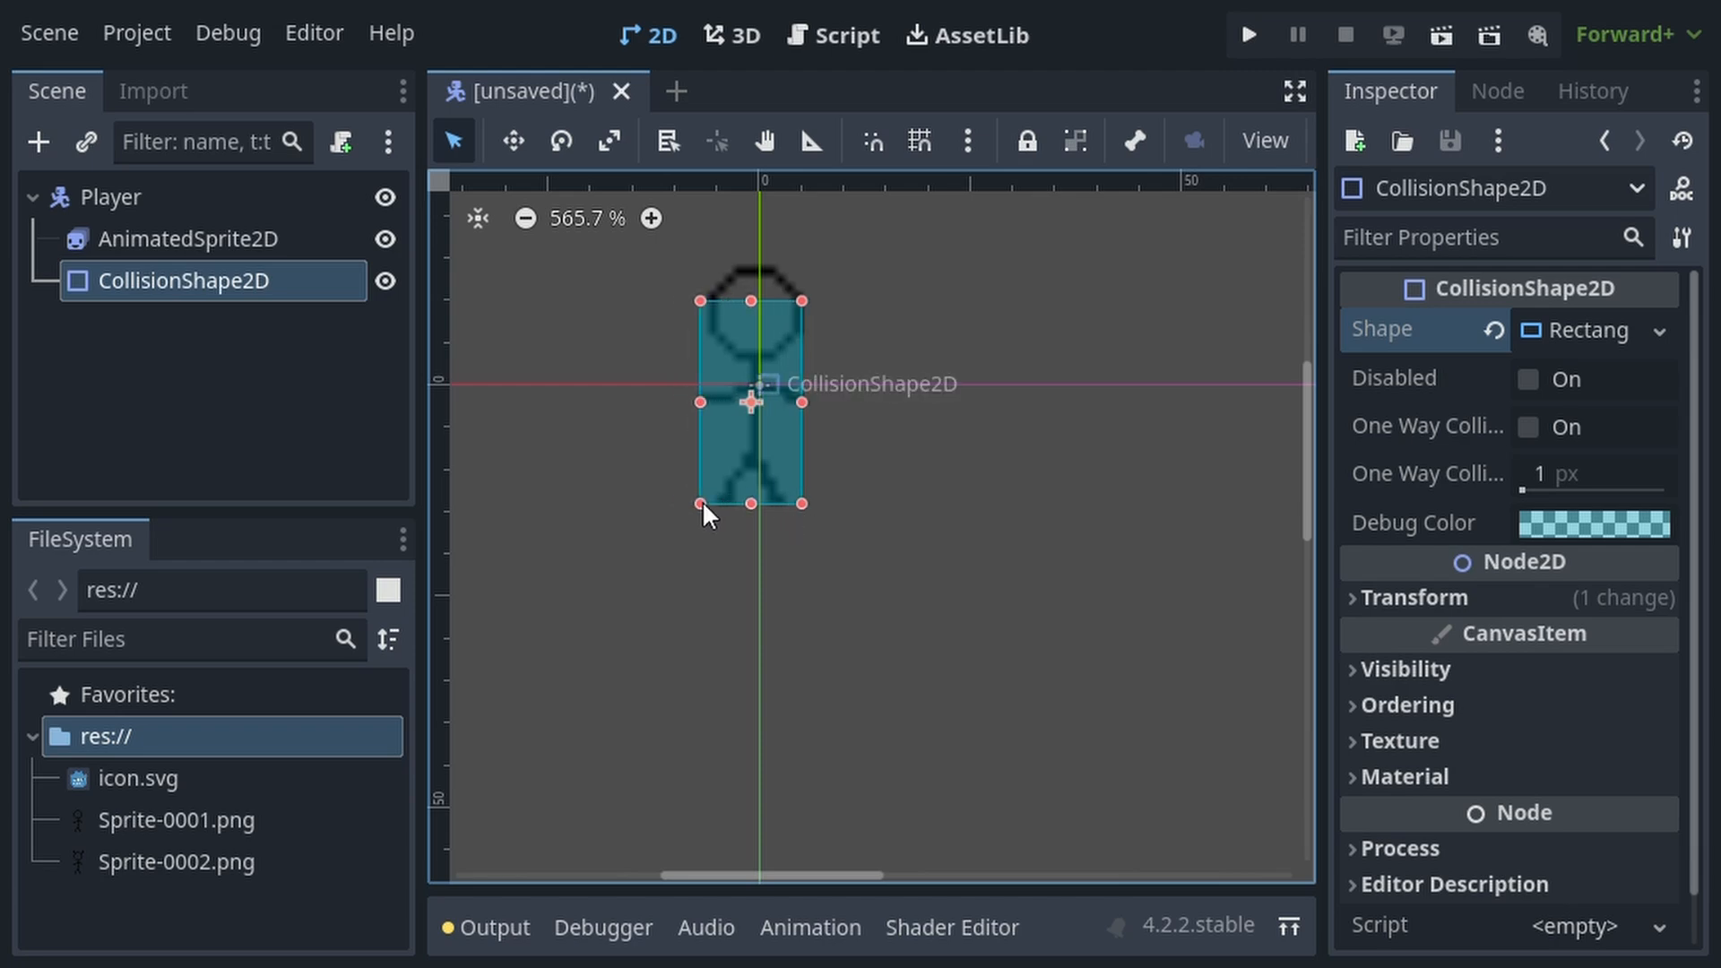
{"action": "left_click_drag", "start_coordinate": [750, 299], "coordinate": [787, 325]}
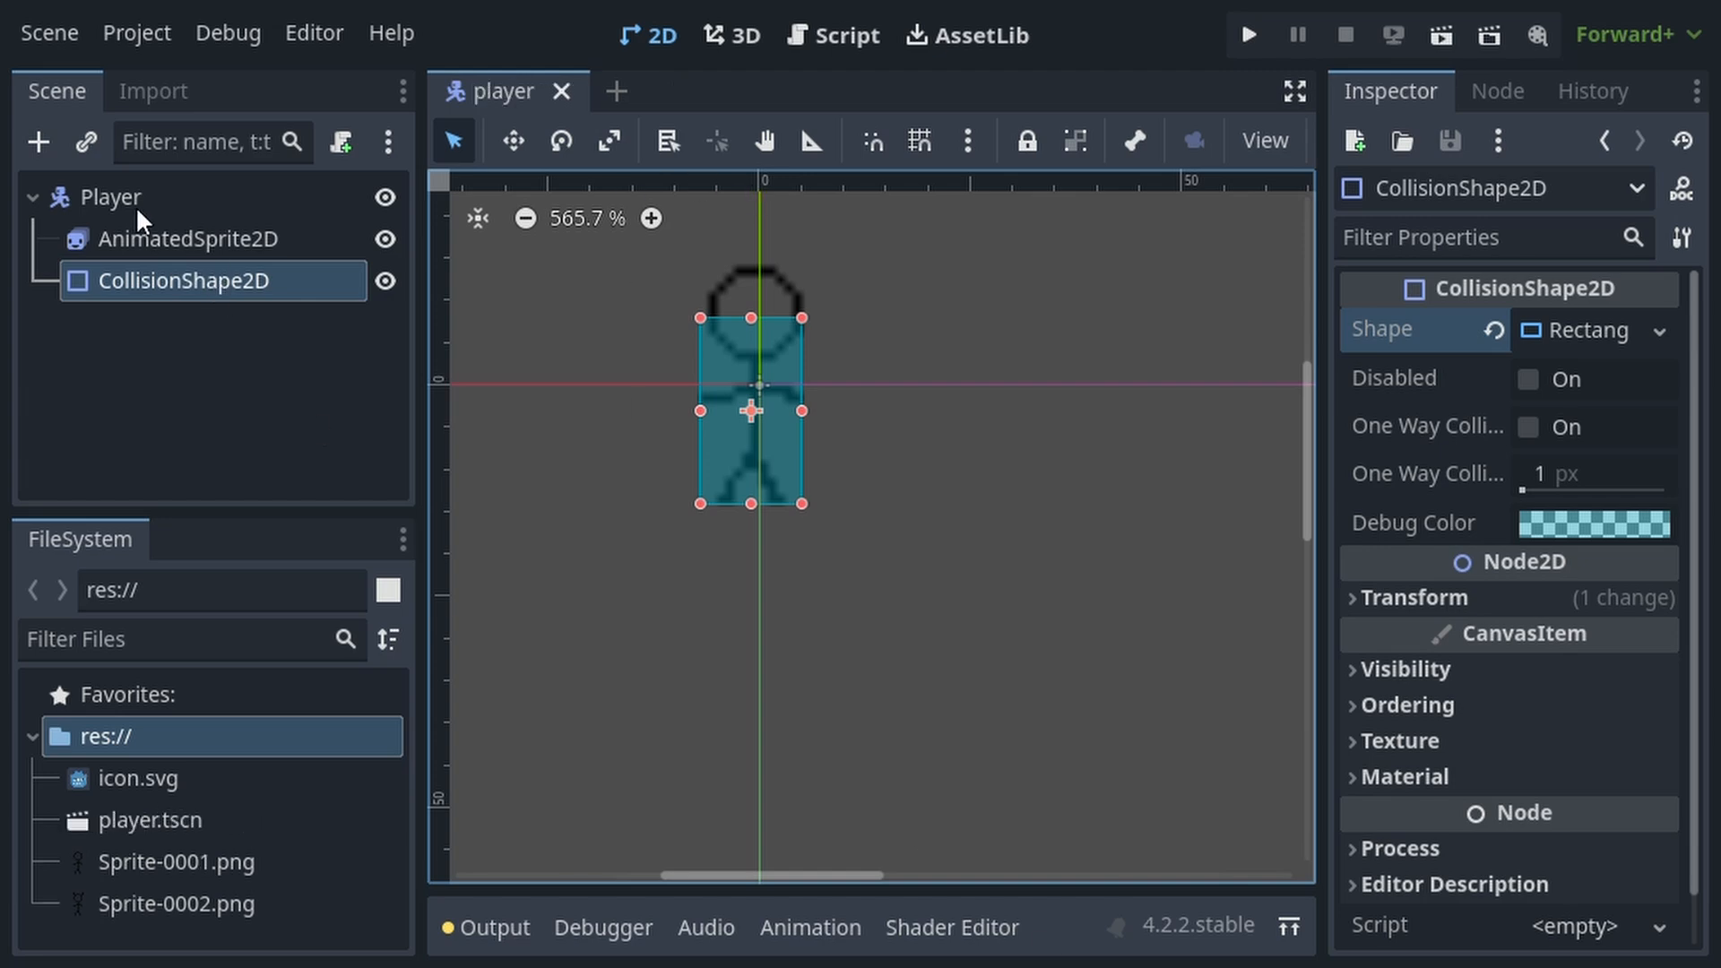
Create a new scene with a CharacterBody2D root node and rename the root to enemy.
{"action": "left_click", "coordinate": [615, 91]}
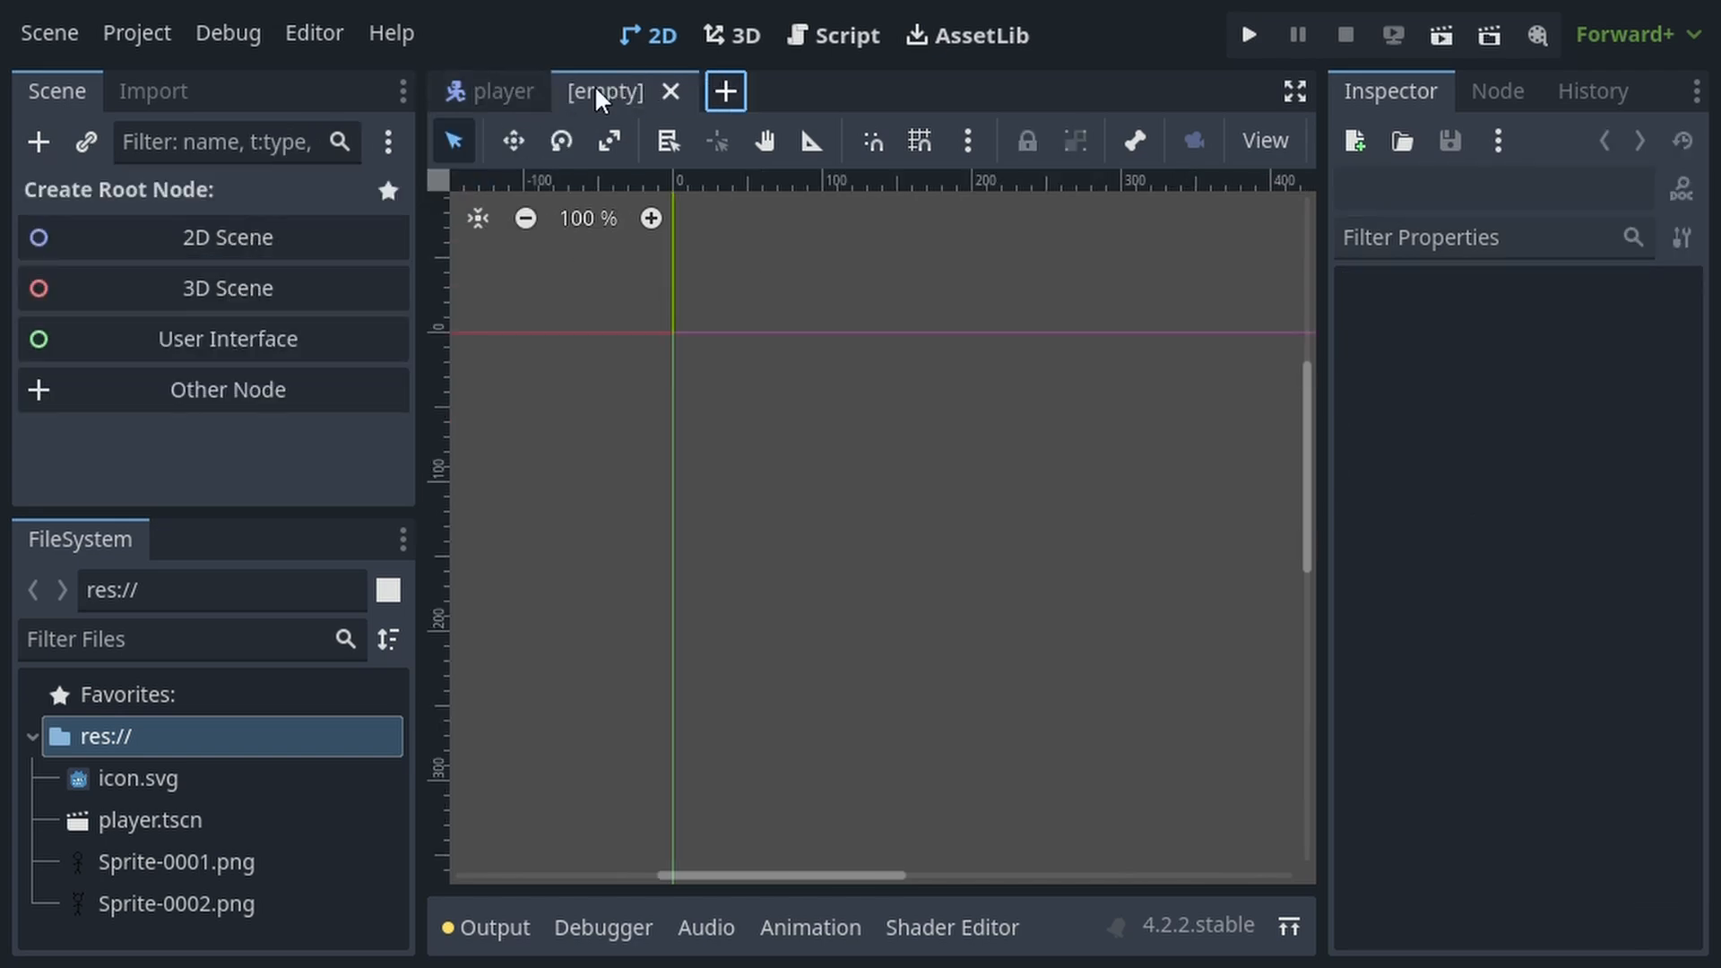
{"action": "left_click", "coordinate": [233, 389]}
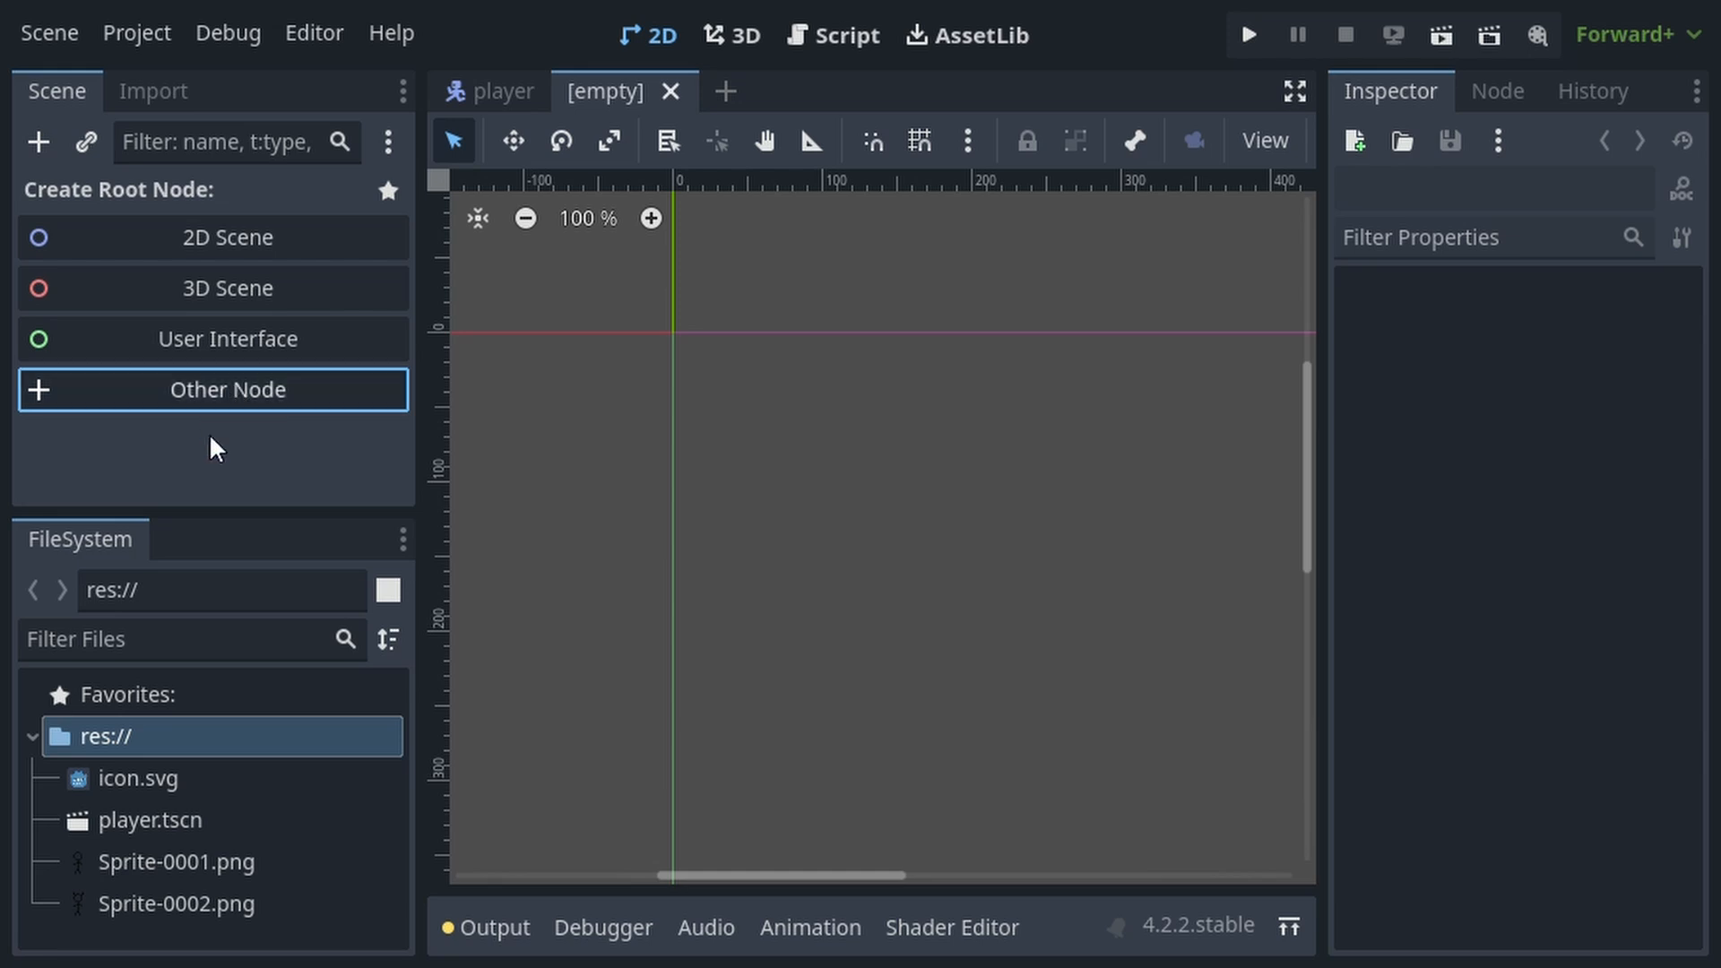
{"action": "double_click", "coordinate": [598, 531]}
{"action": "left_click", "coordinate": [228, 192]}
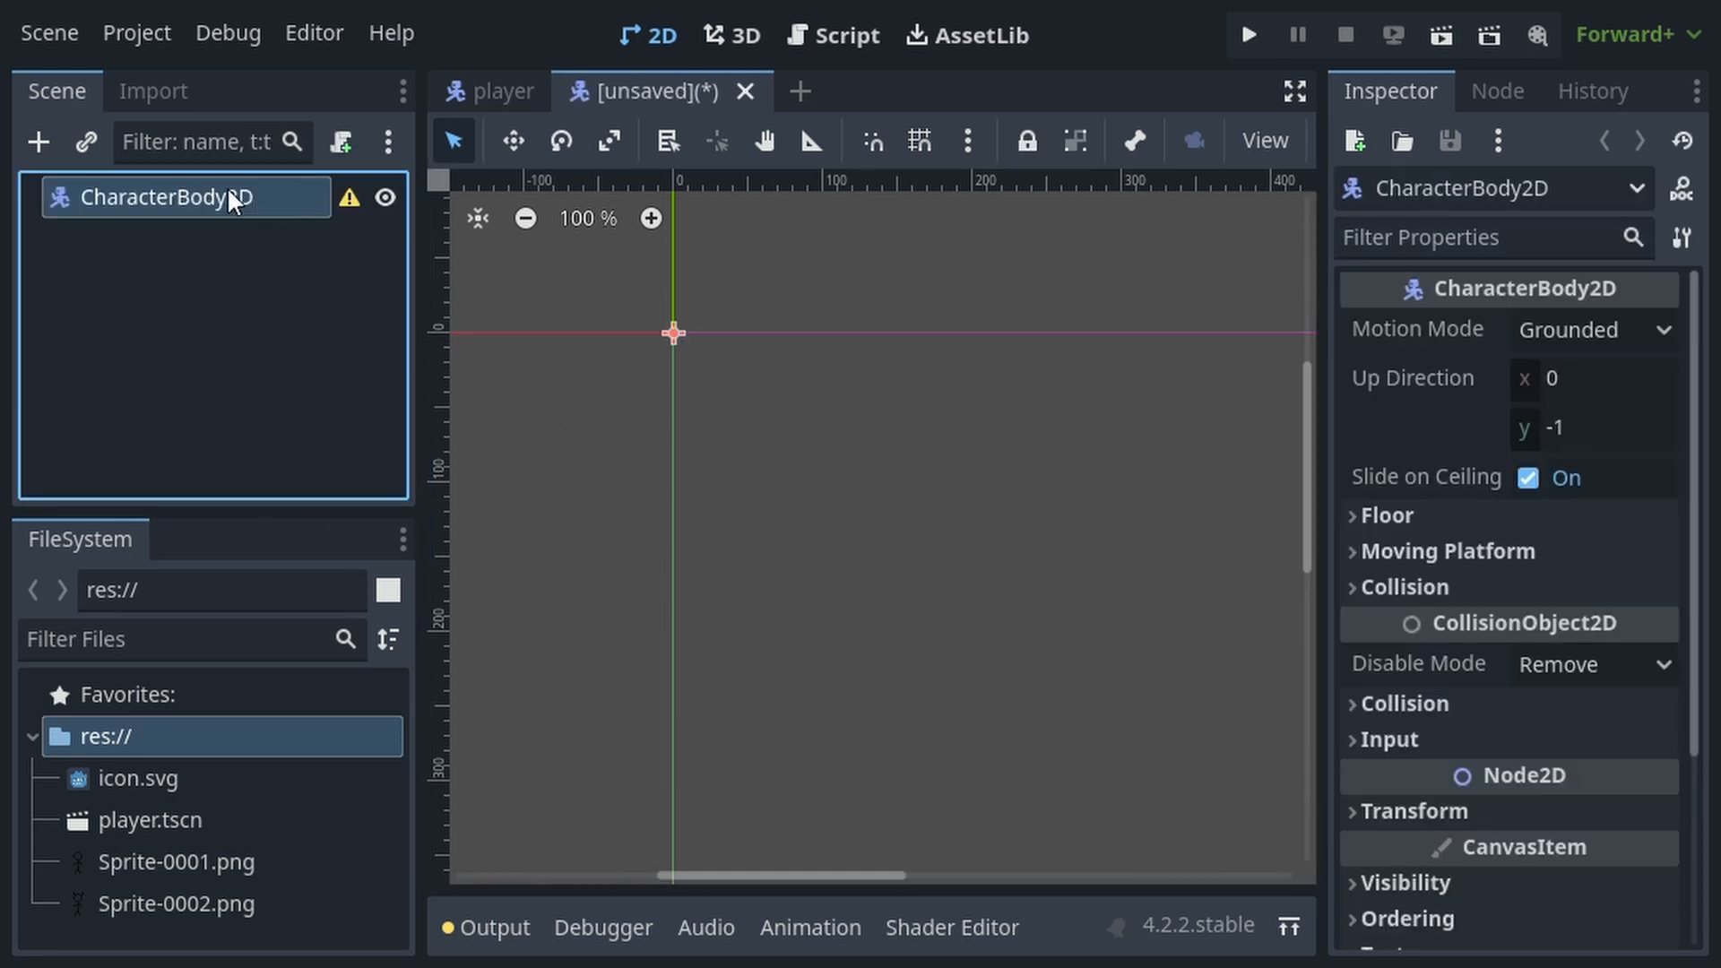
{"action": "type", "text": "enemy"}
{"action": "key", "text": "Return"}
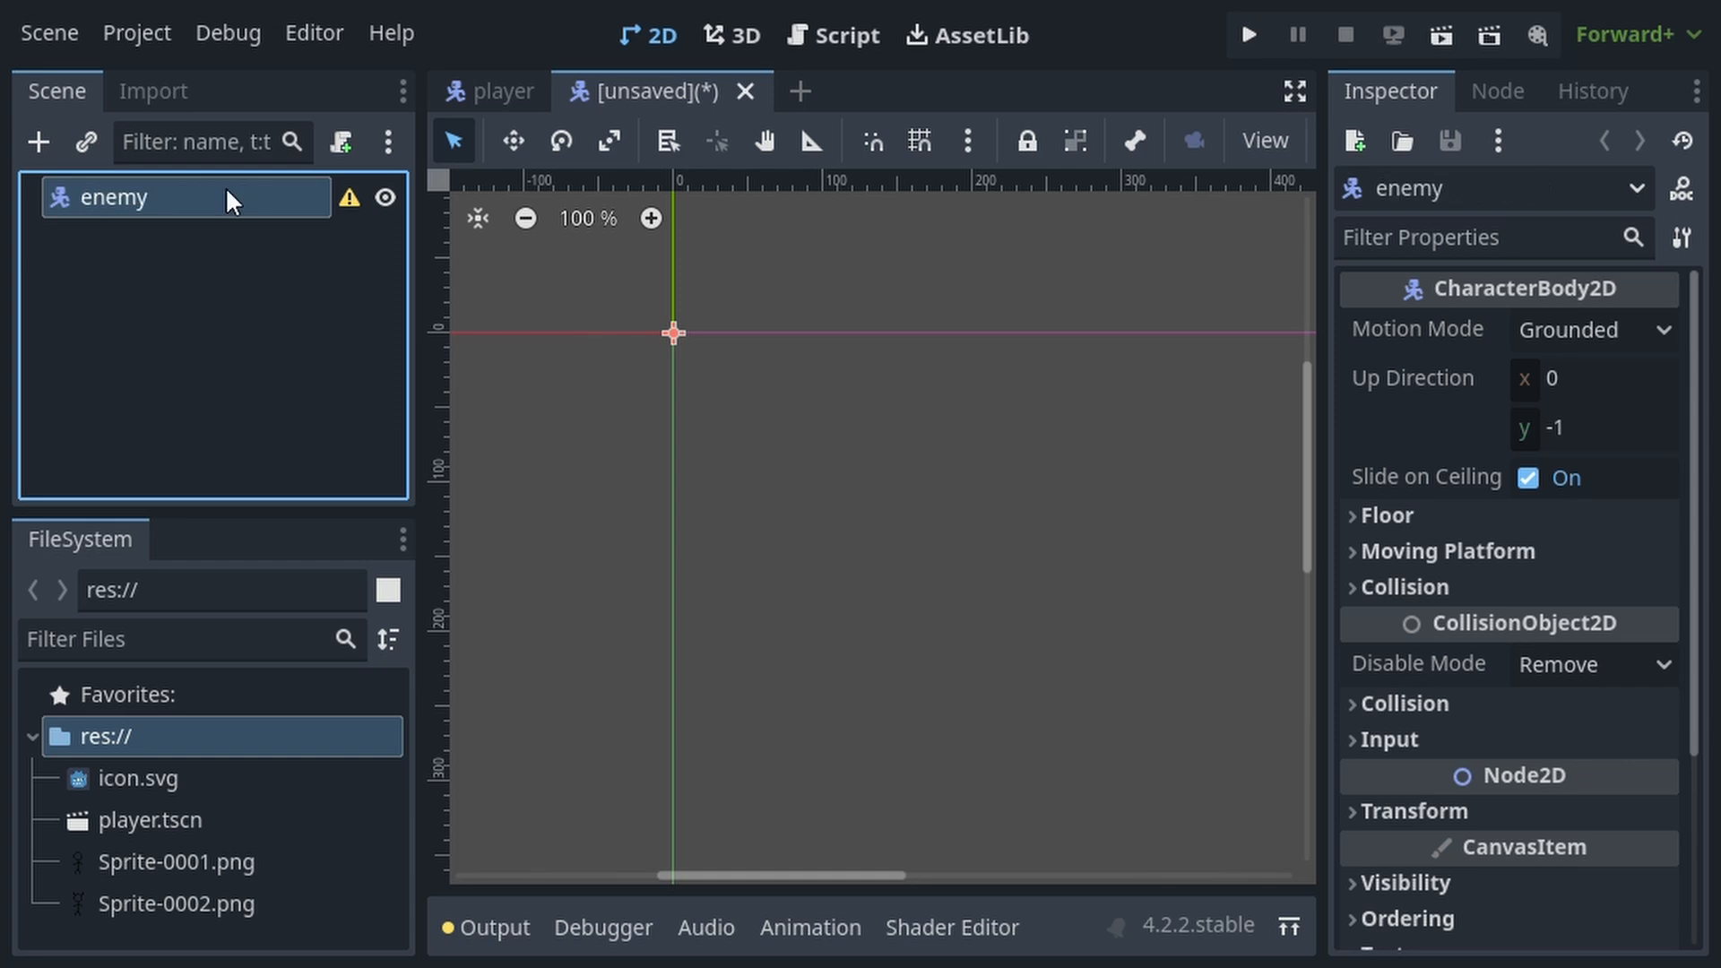
Add an AnimatedSprite2D under enemy, assign it a new SpriteFrames resource and open that resource for editing.
{"action": "left_click", "coordinate": [41, 145]}
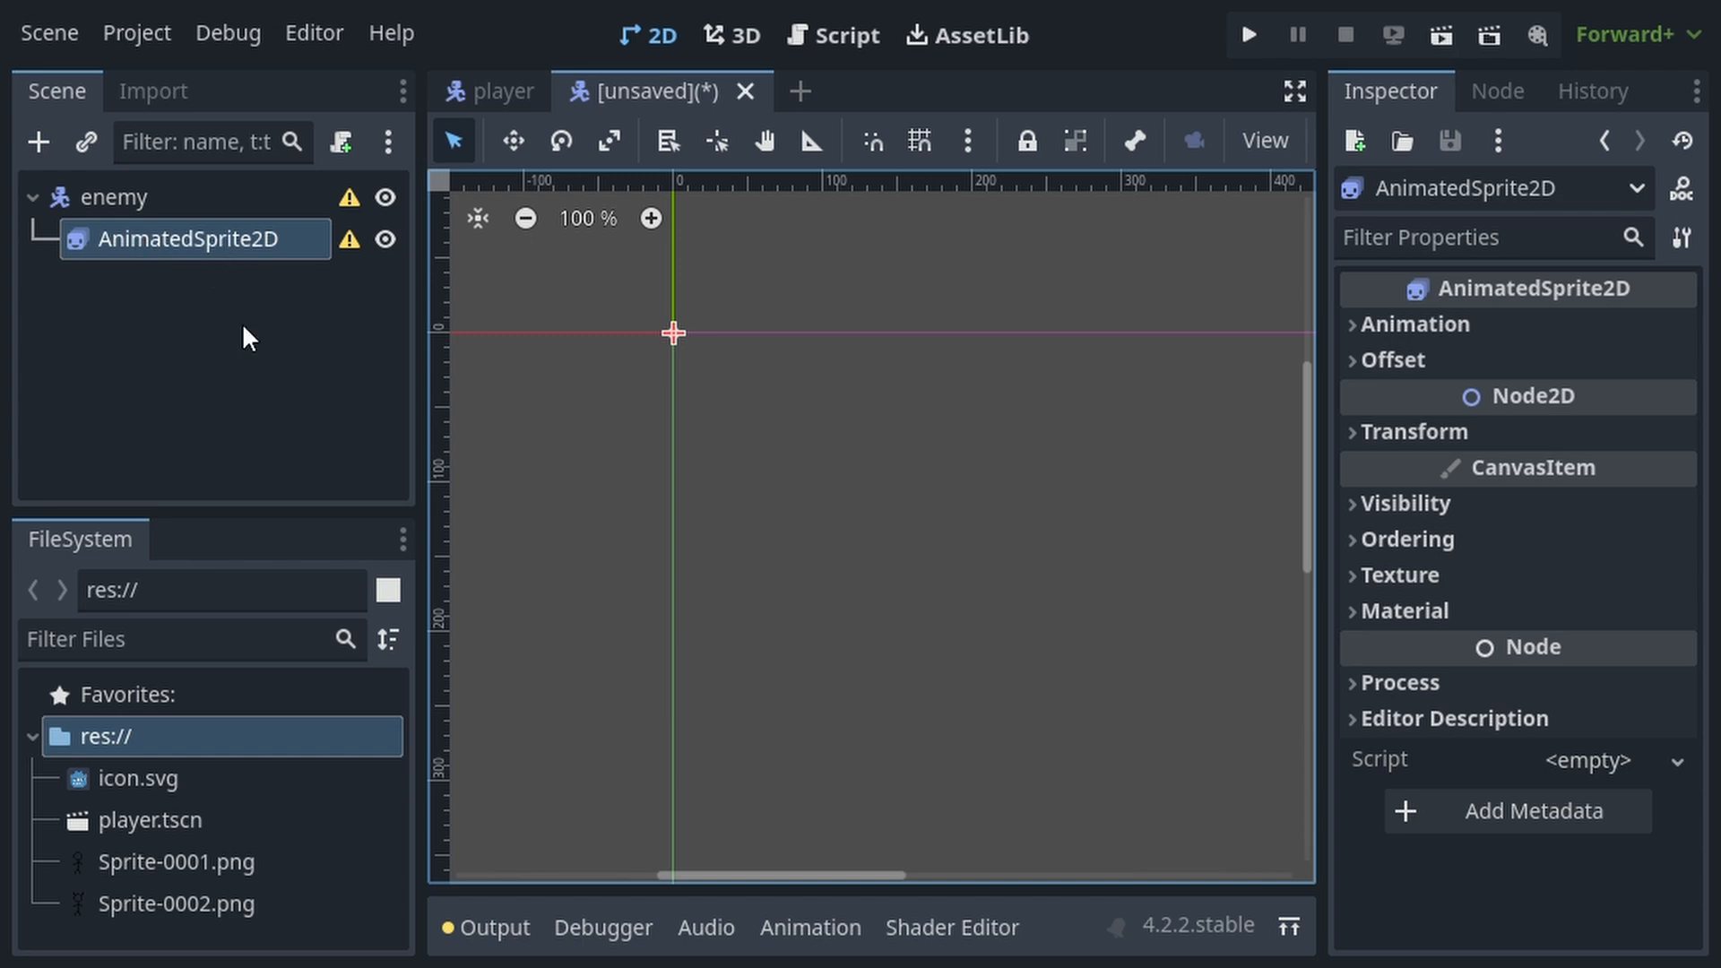
{"action": "left_click", "coordinate": [1507, 329]}
{"action": "left_click", "coordinate": [1606, 369]}
{"action": "left_click", "coordinate": [1603, 392]}
{"action": "left_click", "coordinate": [1596, 367]}
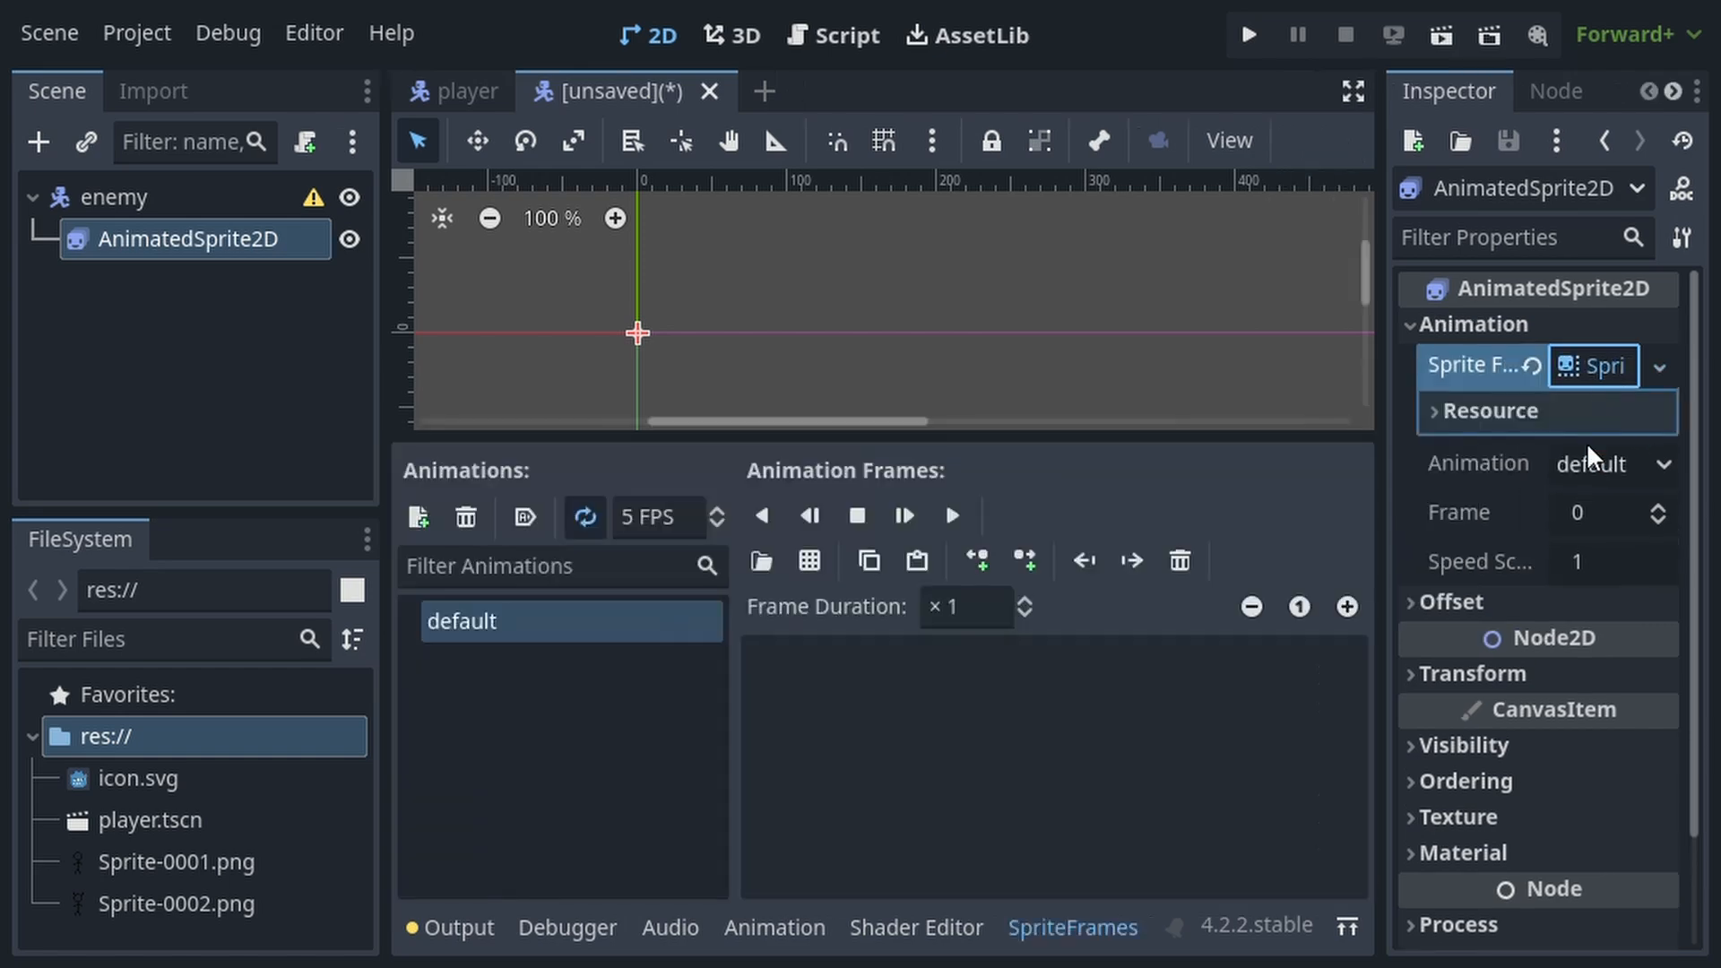
Add the horned figure from Sprite-0002.png to the enemy's default animation as a single sprite sheet frame.
{"action": "left_click", "coordinate": [810, 563]}
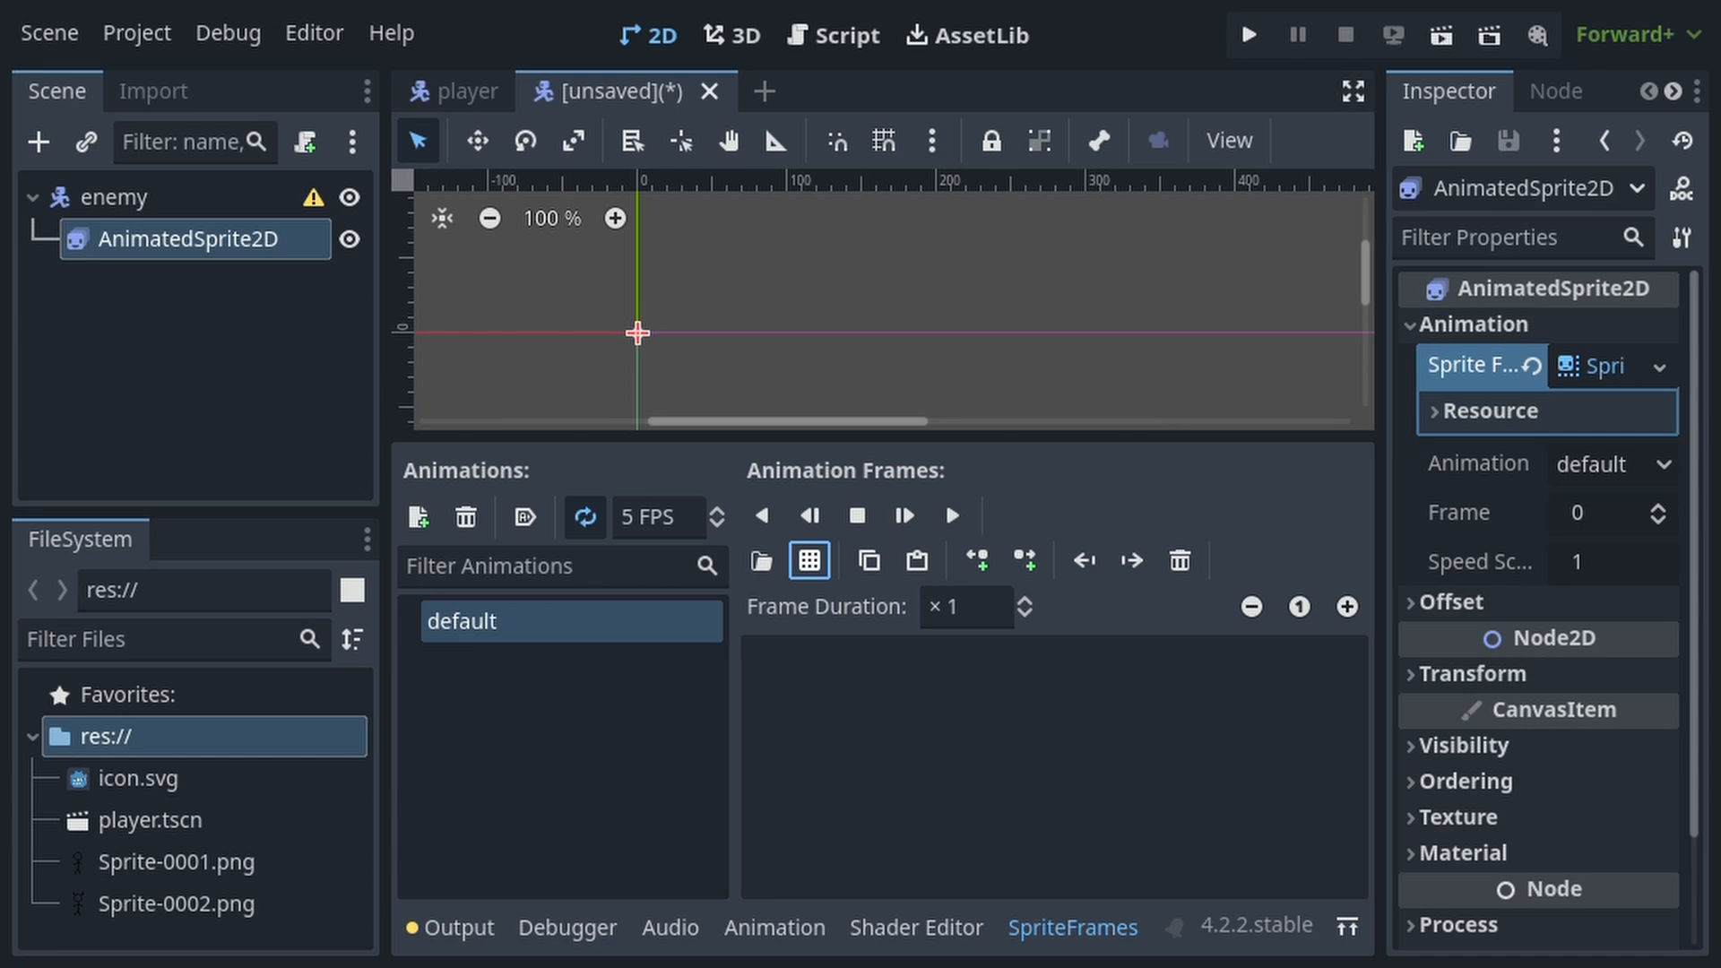
{"action": "left_click", "coordinate": [773, 815]}
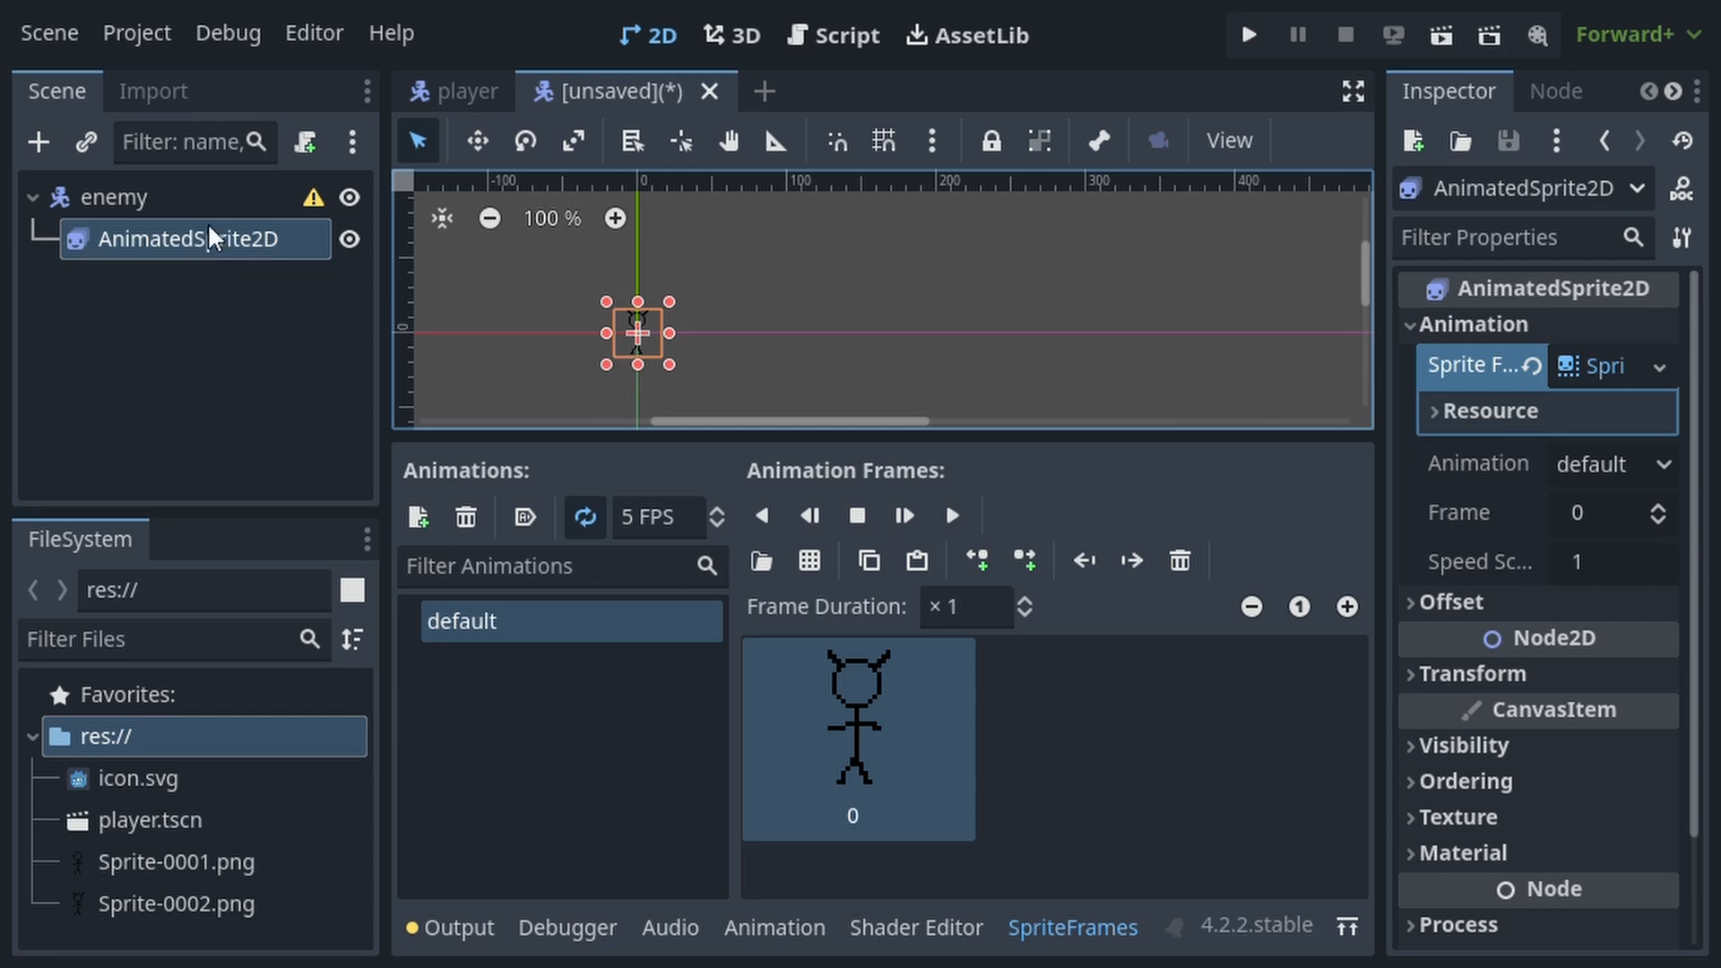
Add a CollisionShape2D node as a child of enemy and assign it a new rectangle shape.
{"action": "left_click", "coordinate": [74, 194]}
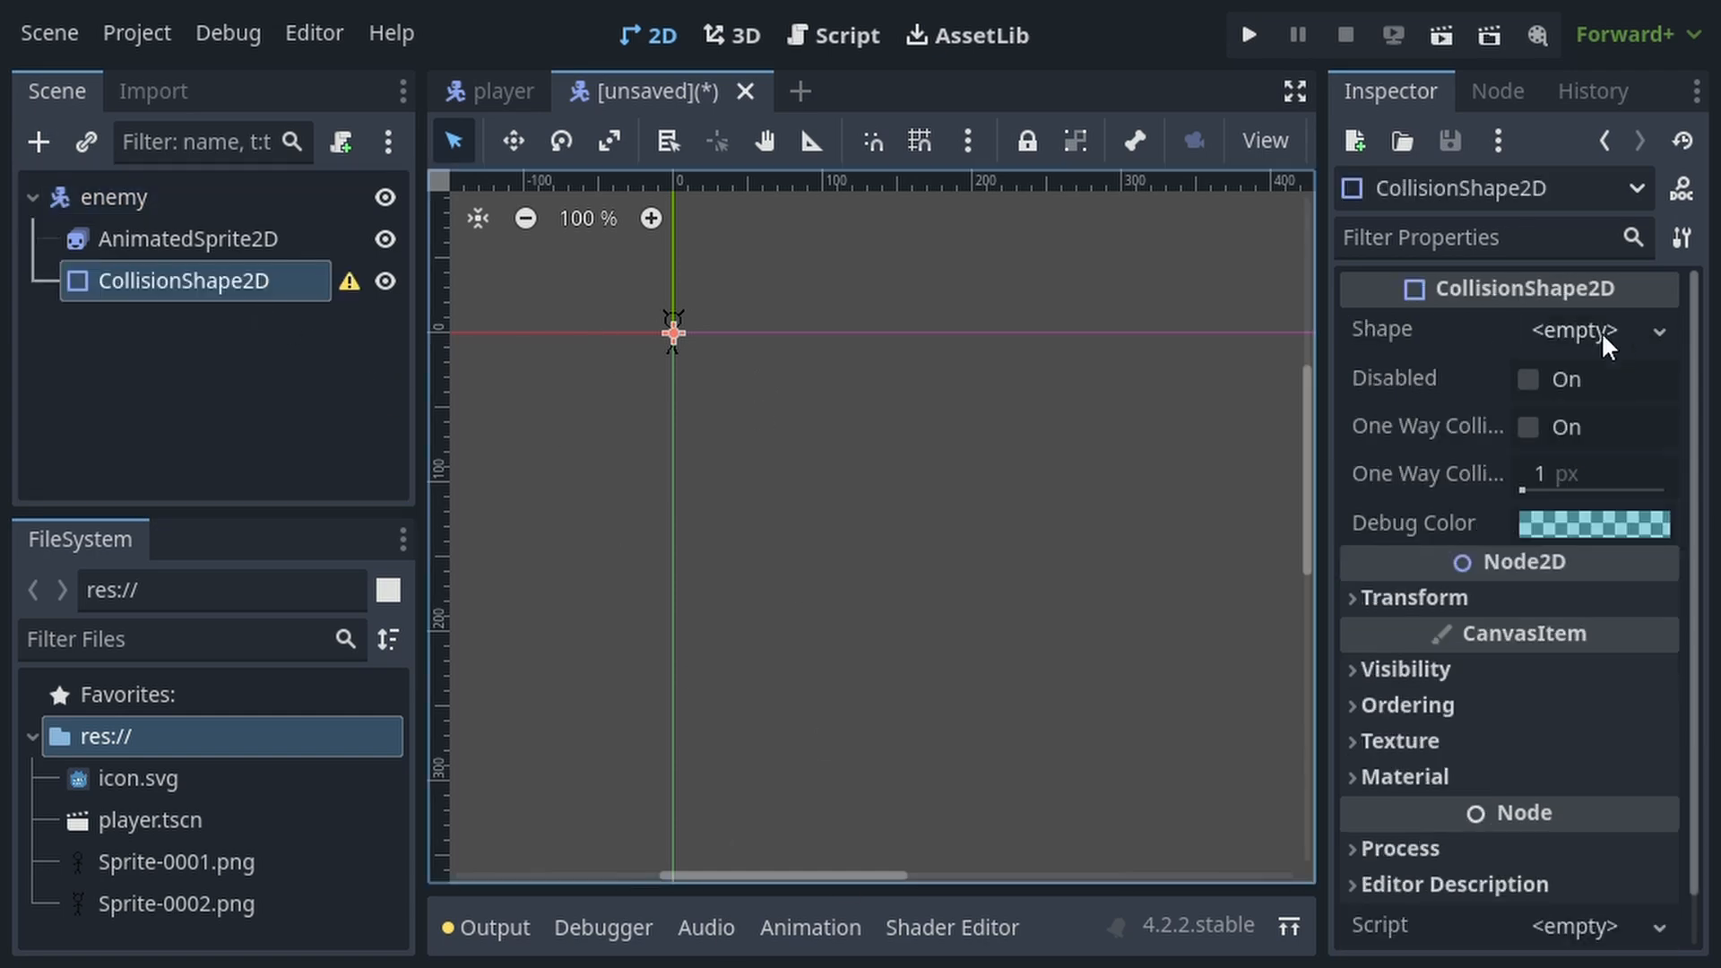
{"action": "left_click", "coordinate": [1559, 554]}
{"action": "scroll", "coordinate": [649, 323], "scroll_direction": "up", "scroll_amount": 5}
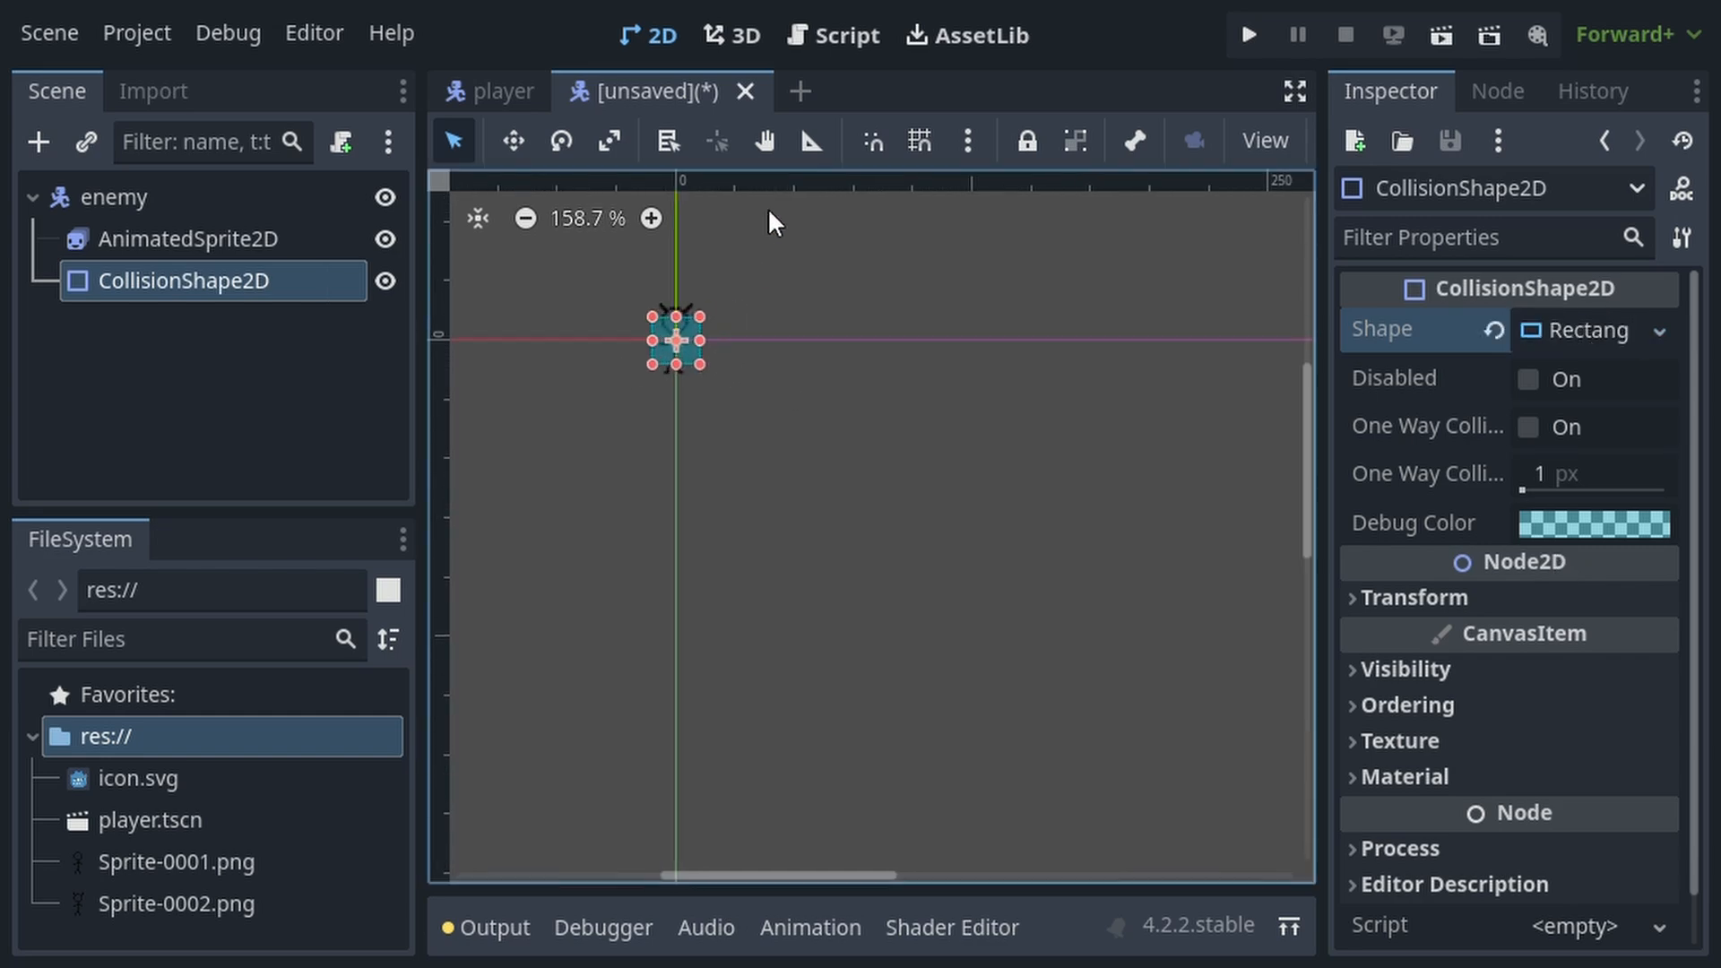
{"action": "scroll", "coordinate": [648, 331], "scroll_direction": "up", "scroll_amount": 4}
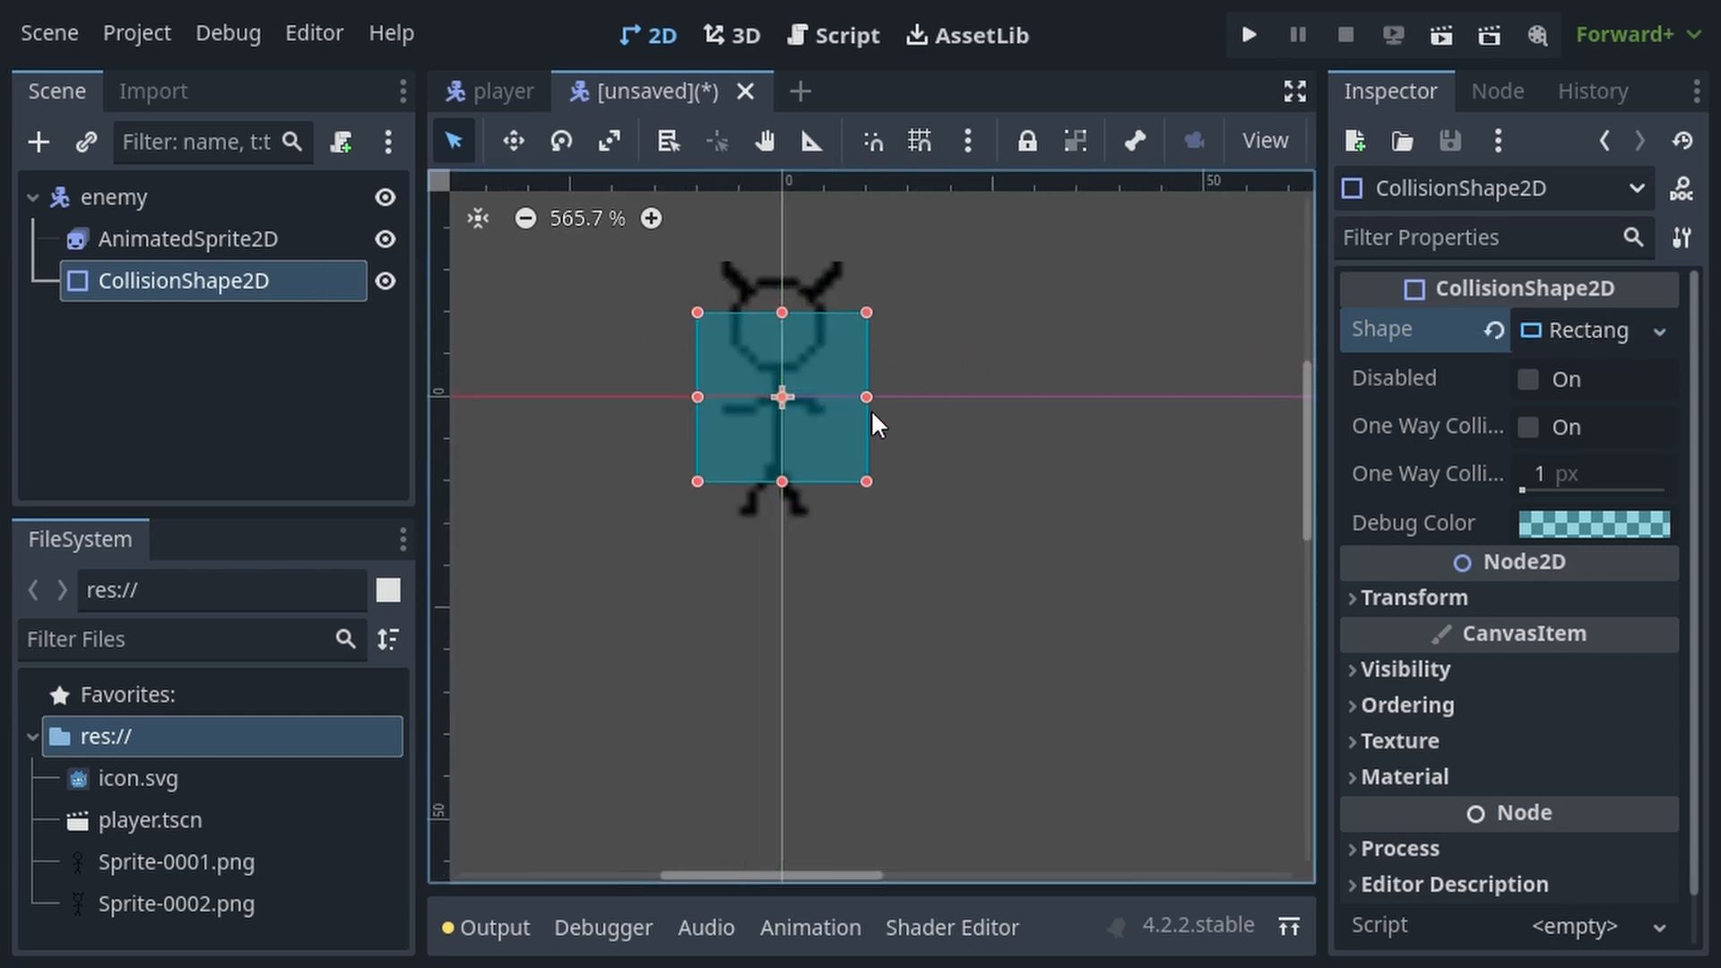
Resize the enemy's collision rectangle to cover the horned figure from mid-head to feet, and save the scene as enemy.tscn.
{"action": "left_click_drag", "start_coordinate": [866, 481], "coordinate": [833, 523]}
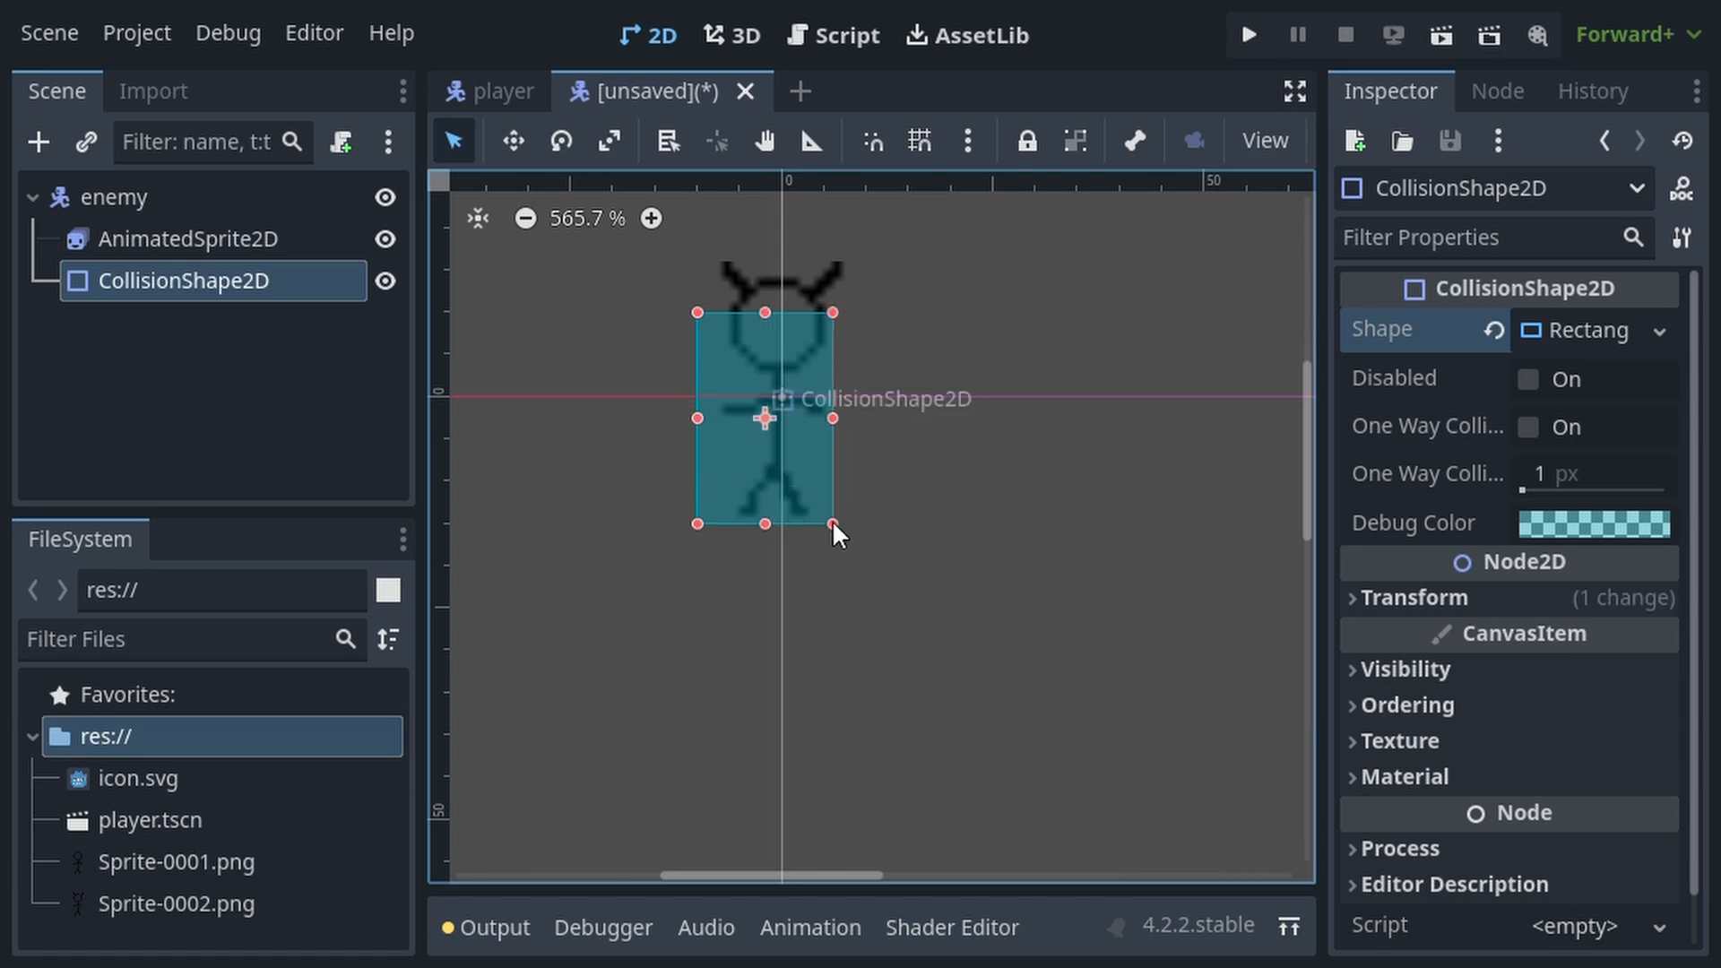
{"action": "left_click_drag", "start_coordinate": [698, 417], "coordinate": [714, 413]}
{"action": "left_click_drag", "start_coordinate": [713, 312], "coordinate": [715, 321]}
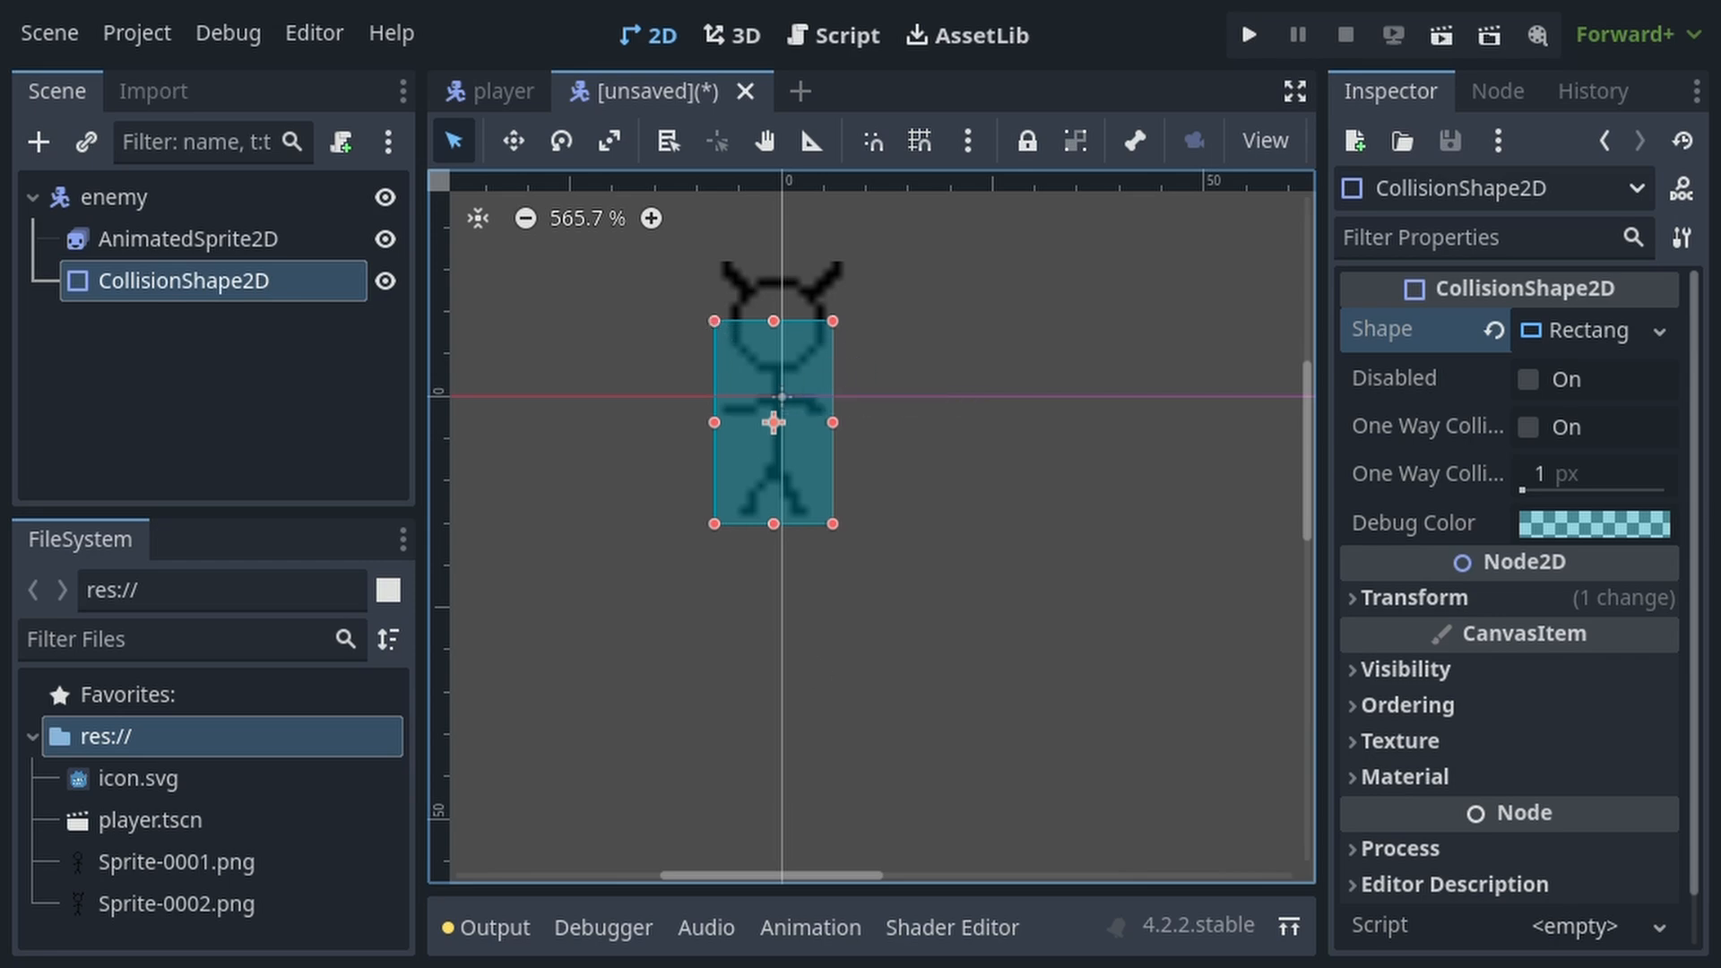
{"action": "key", "text": "Return"}
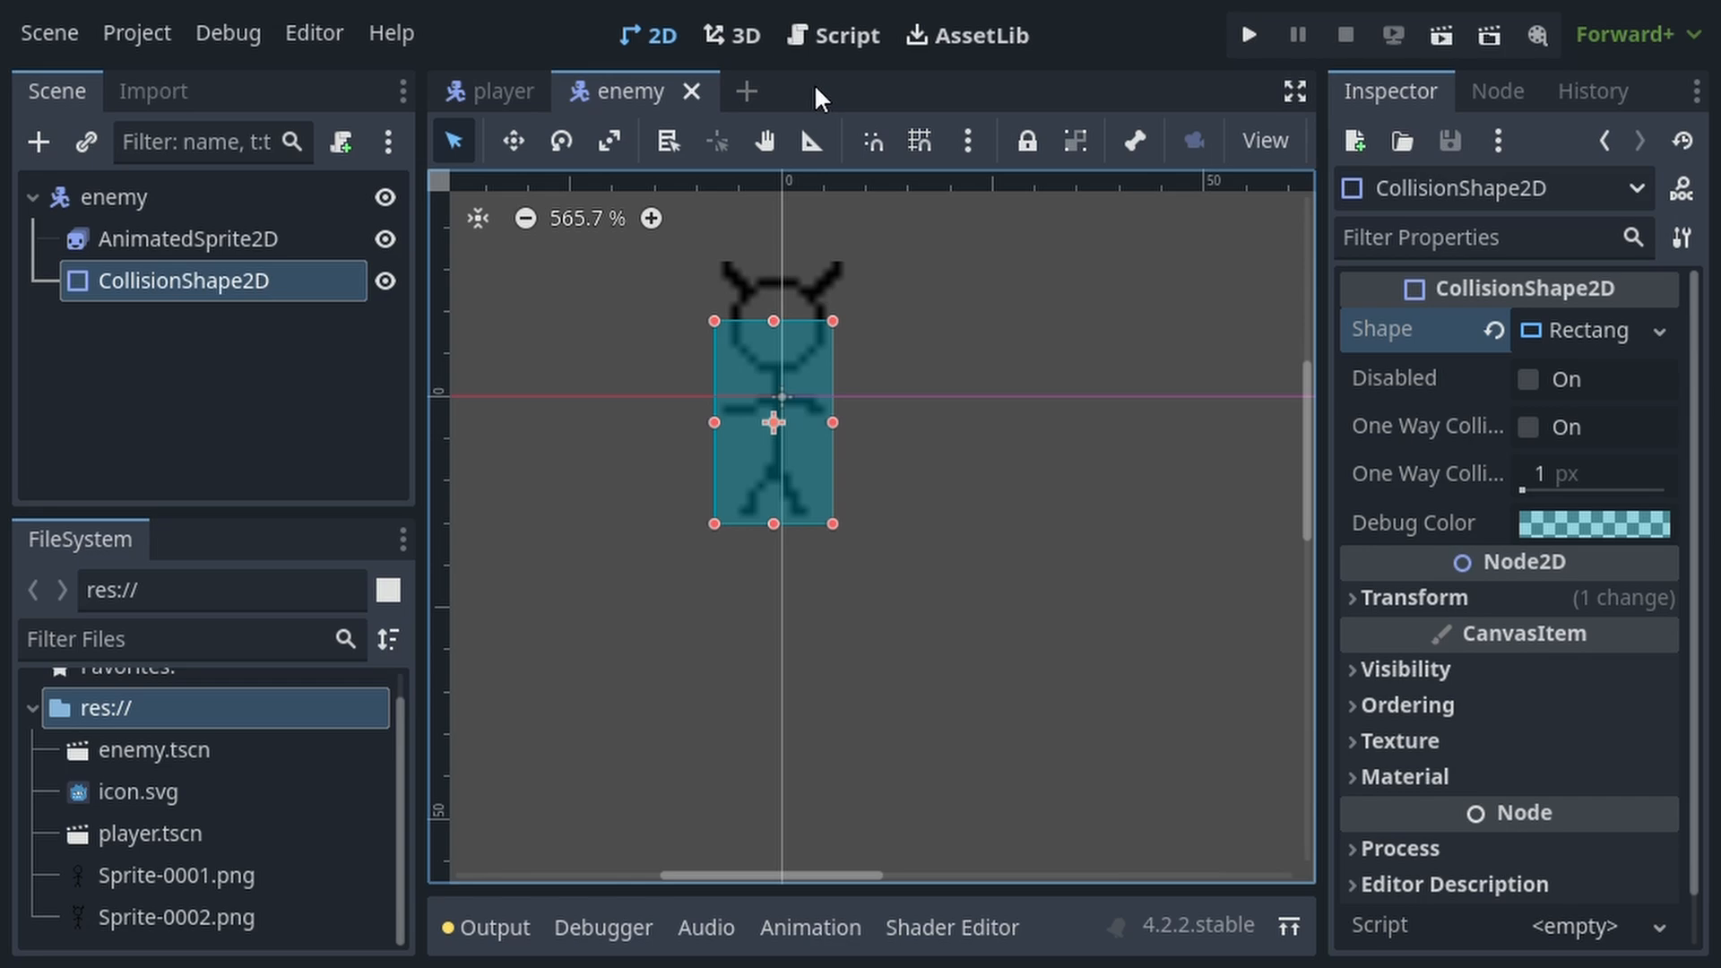
Create a new 2D scene, rename its root node to world and save the scene.
{"action": "left_click", "coordinate": [749, 91]}
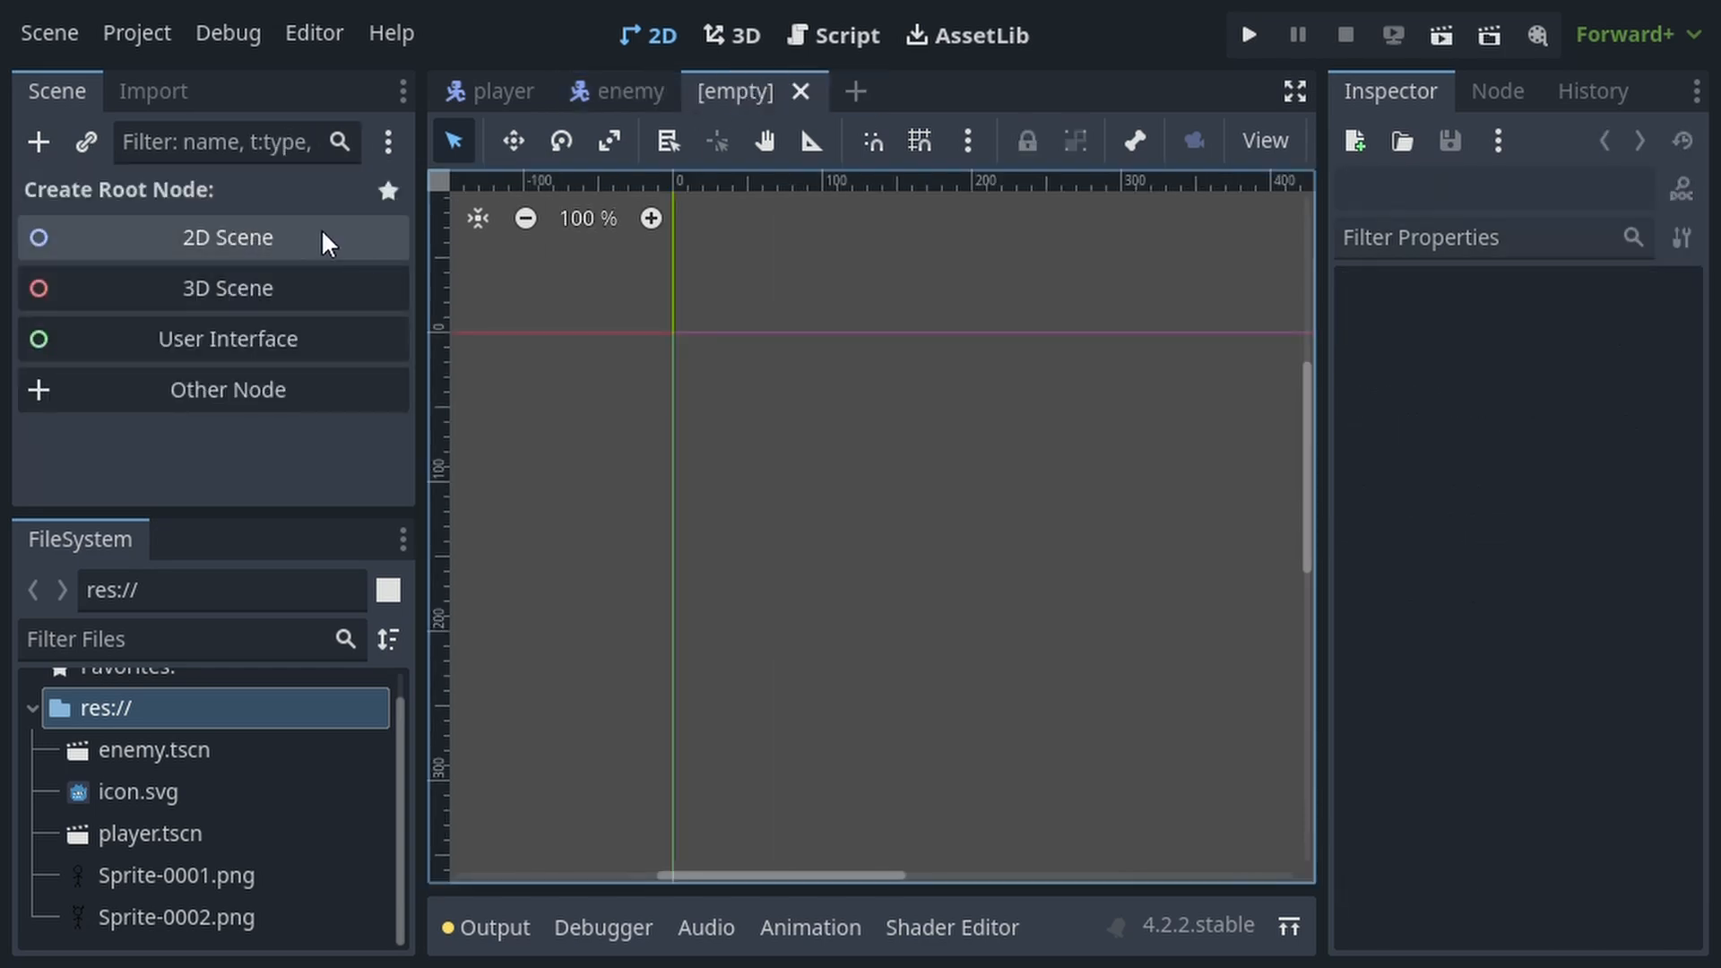
{"action": "left_click", "coordinate": [296, 240]}
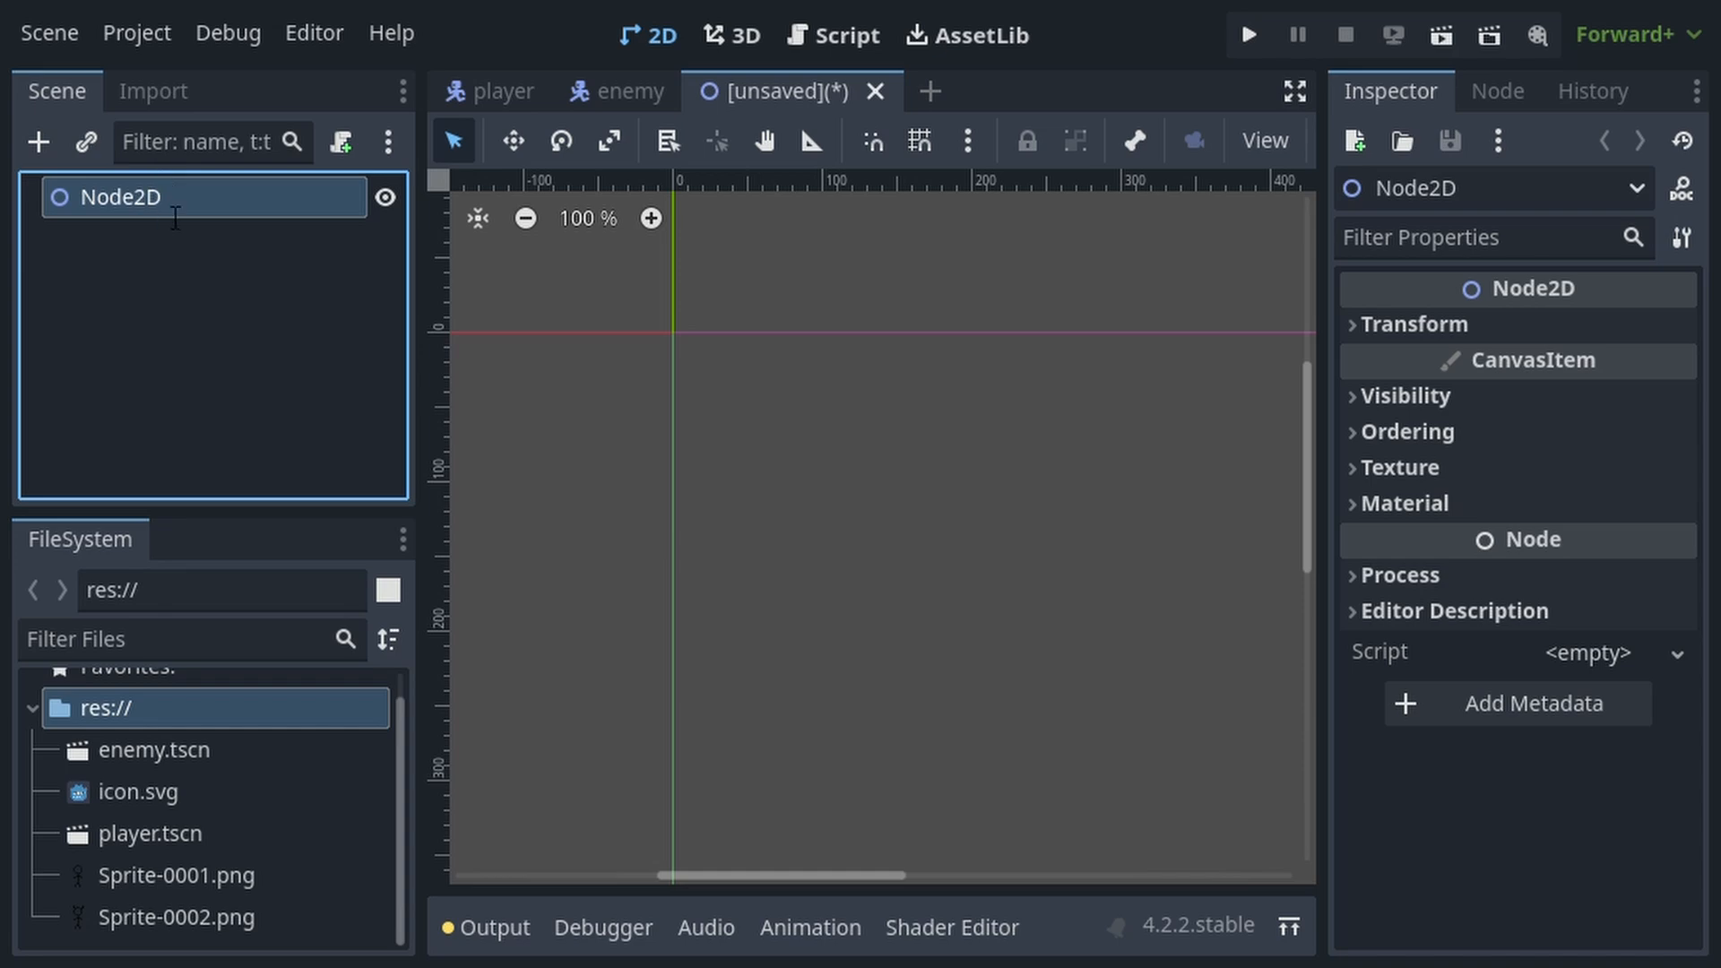
{"action": "type", "text": "world"}
{"action": "key", "text": "Return"}
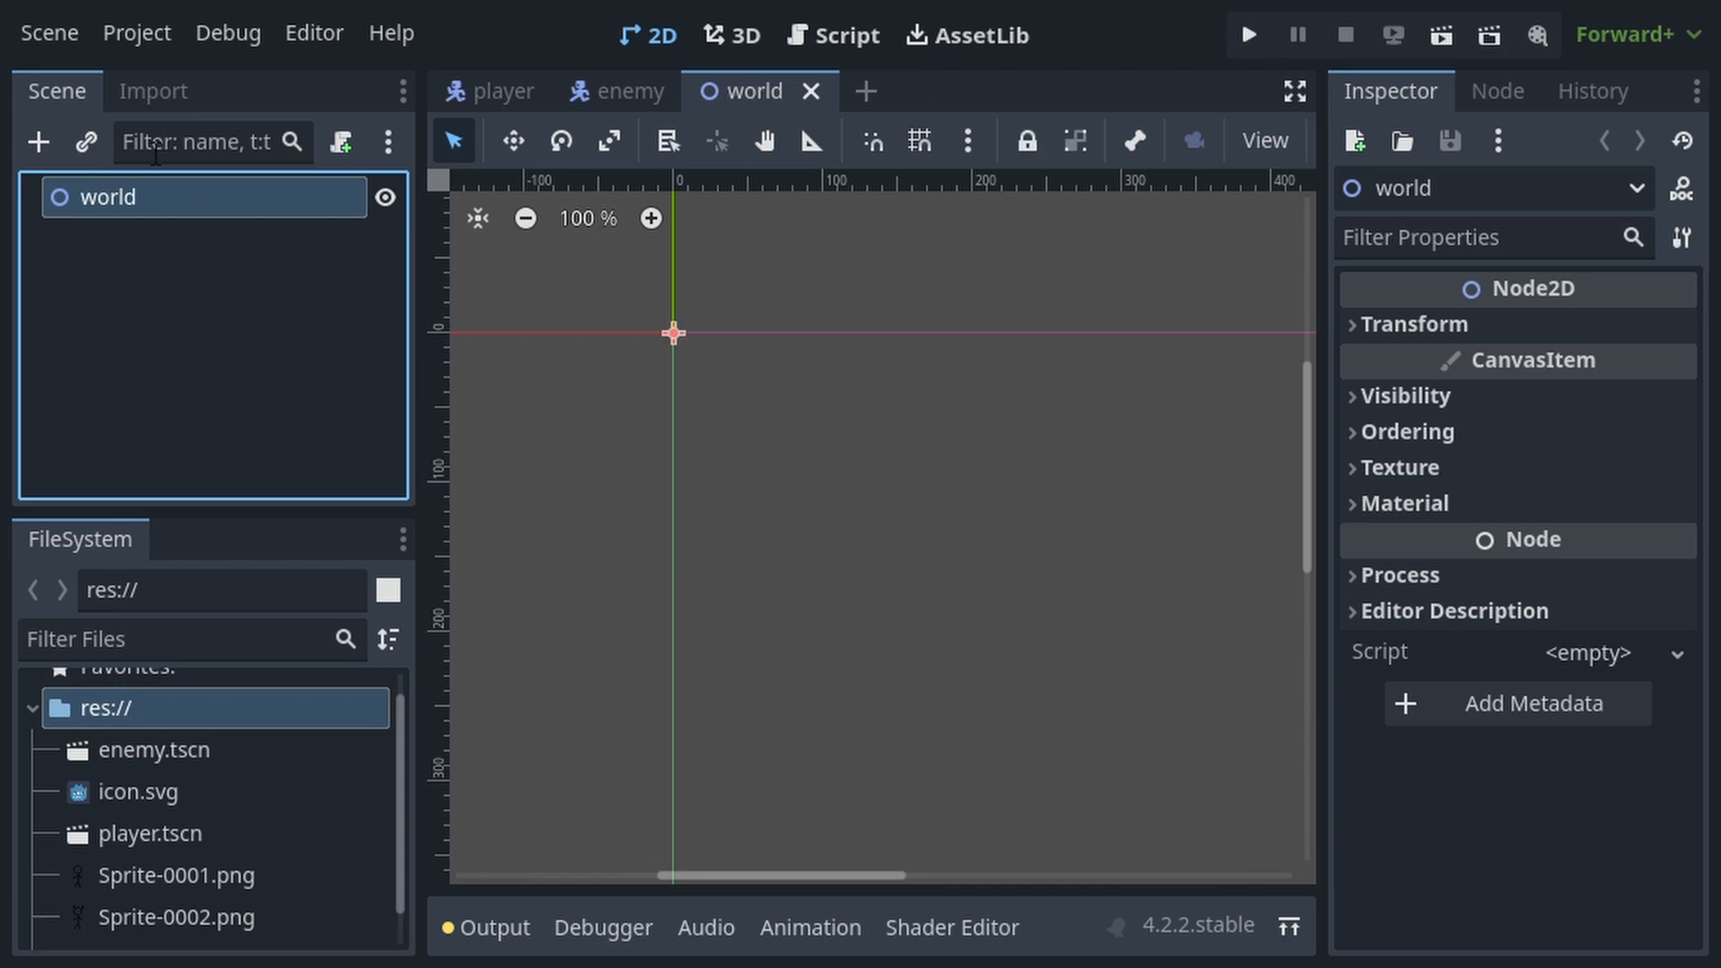
Instance the player.tscn and enemy.tscn scenes as children of the world node.
{"action": "left_click", "coordinate": [87, 141]}
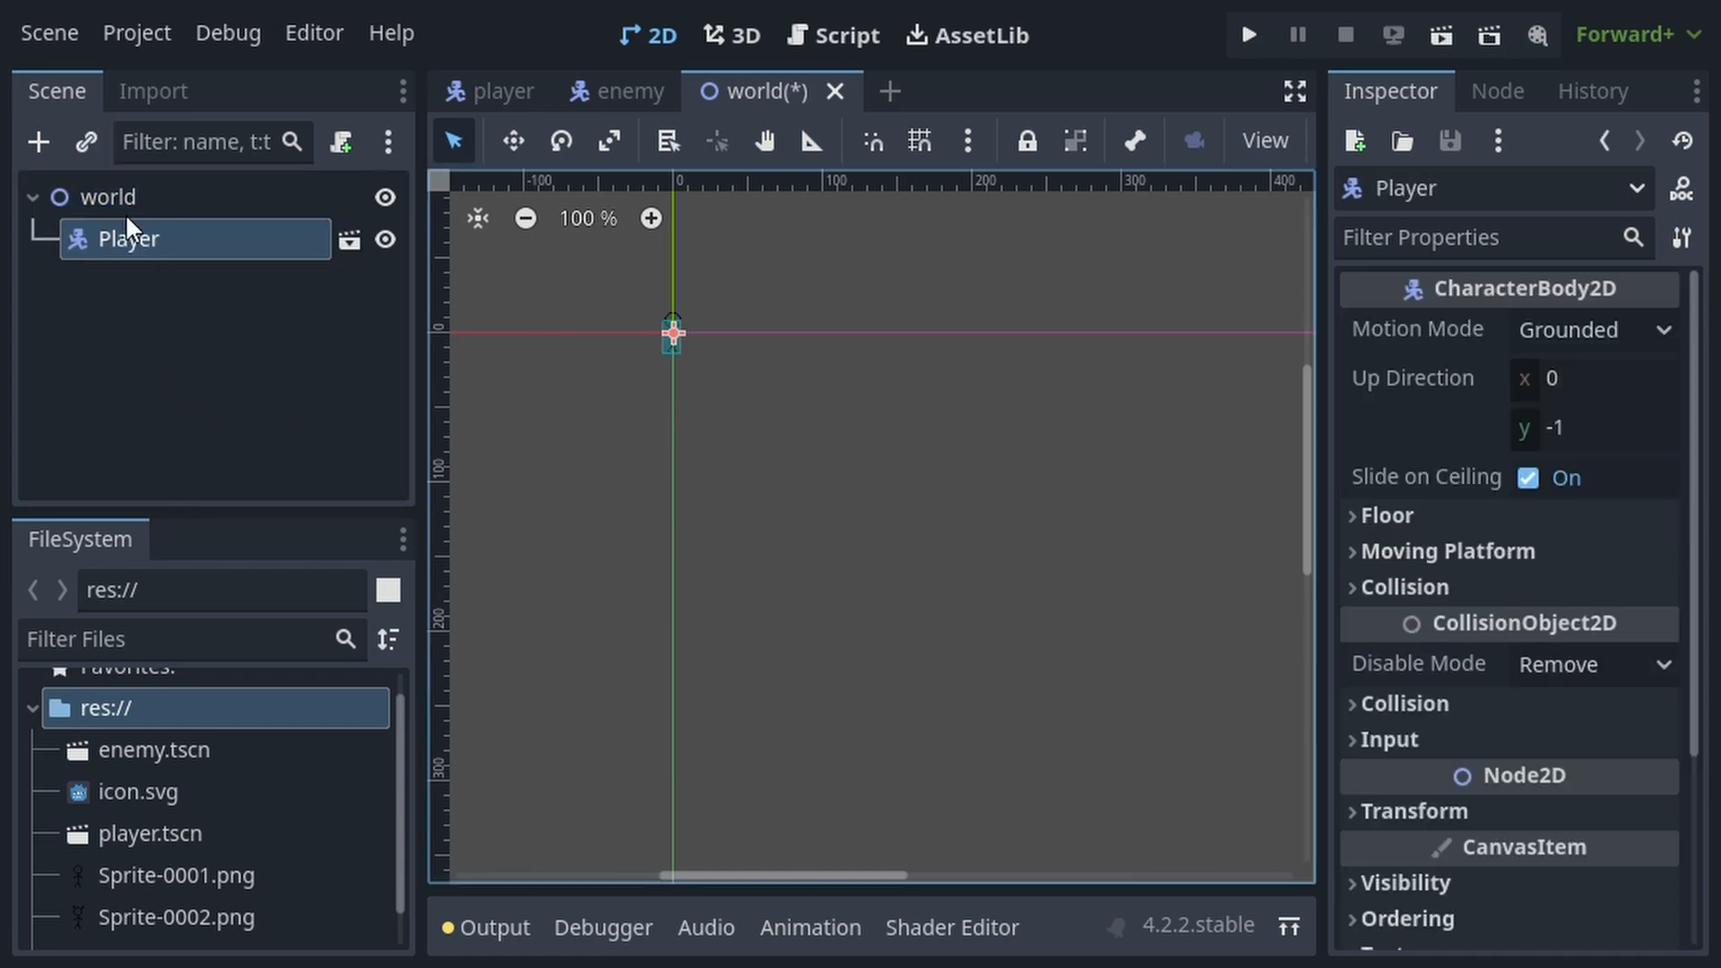
{"action": "left_click", "coordinate": [125, 210]}
{"action": "left_click", "coordinate": [90, 143]}
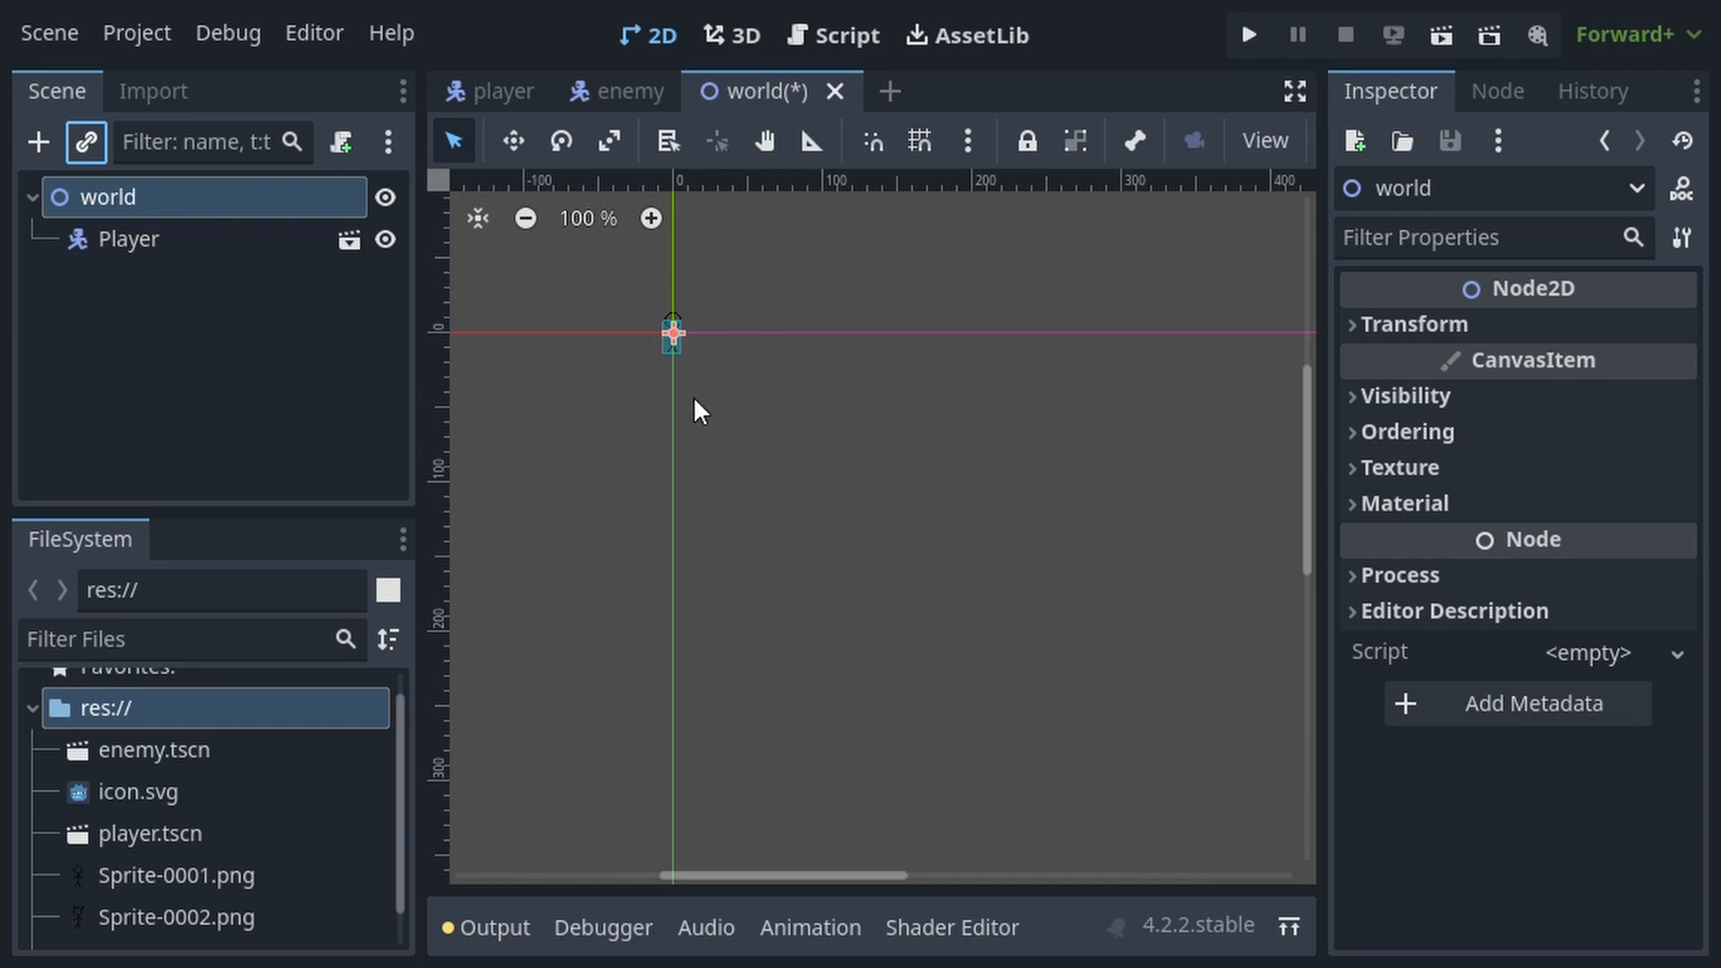
{"action": "left_click", "coordinate": [811, 859]}
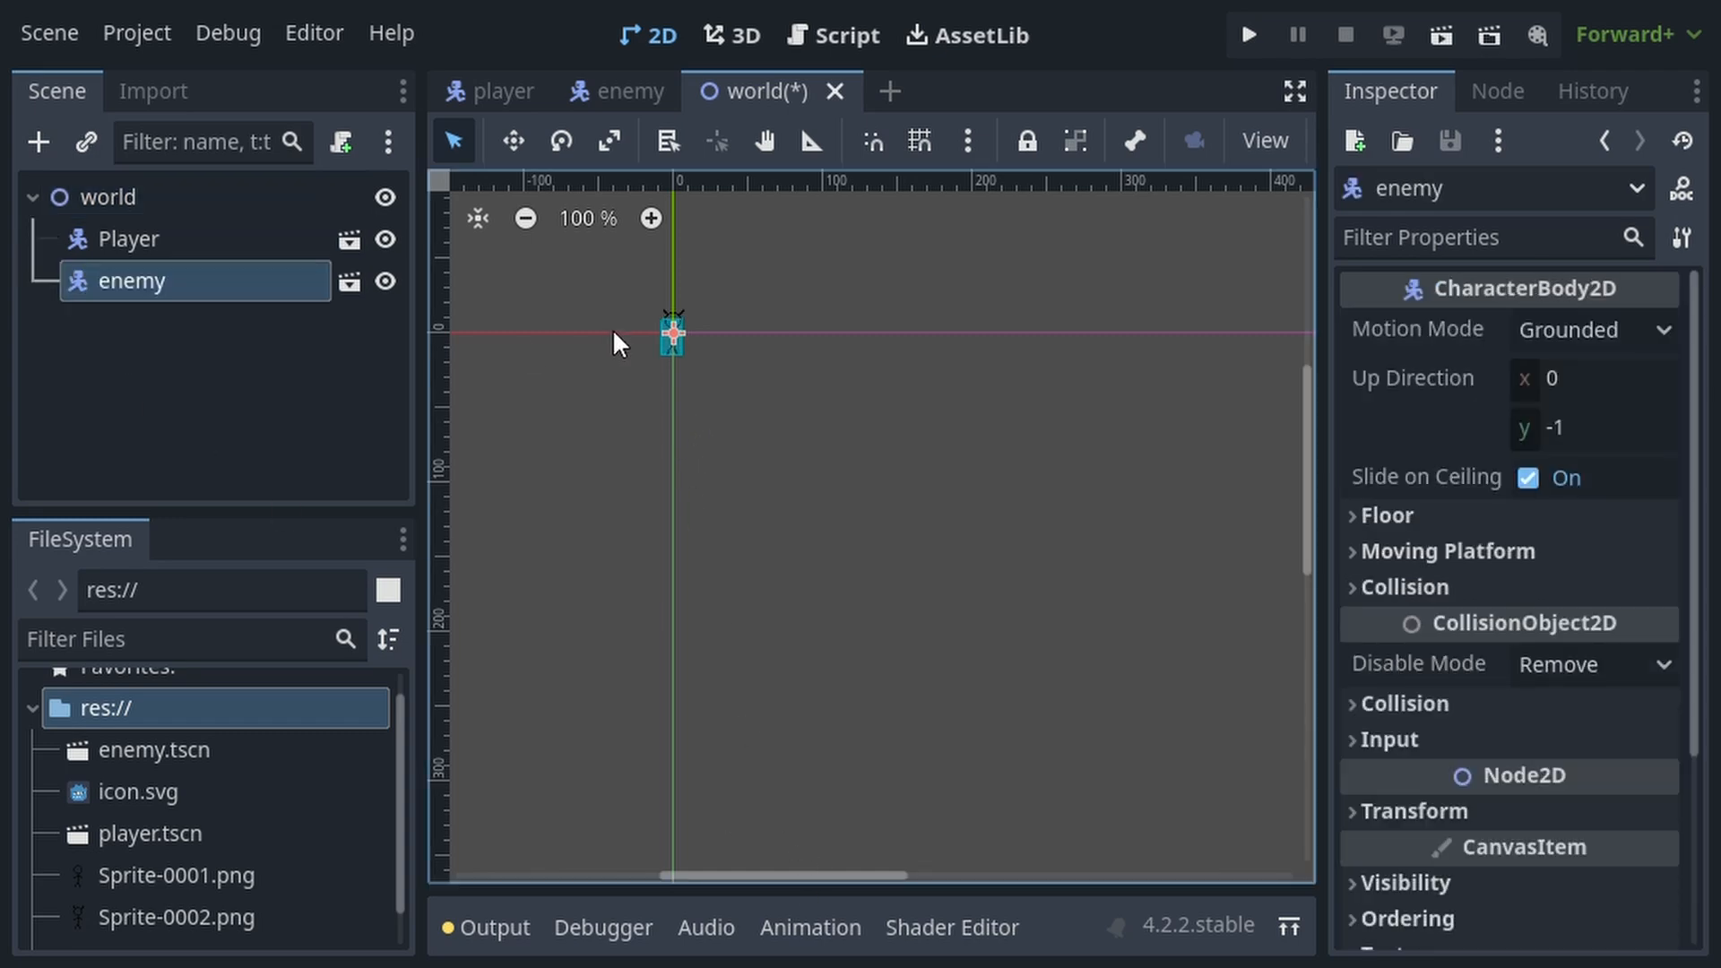
Move the enemy and the Player apart in the world, both below the origin, with the enemy well to the Player's right.
{"action": "scroll", "coordinate": [635, 310], "scroll_direction": "up", "scroll_amount": 5}
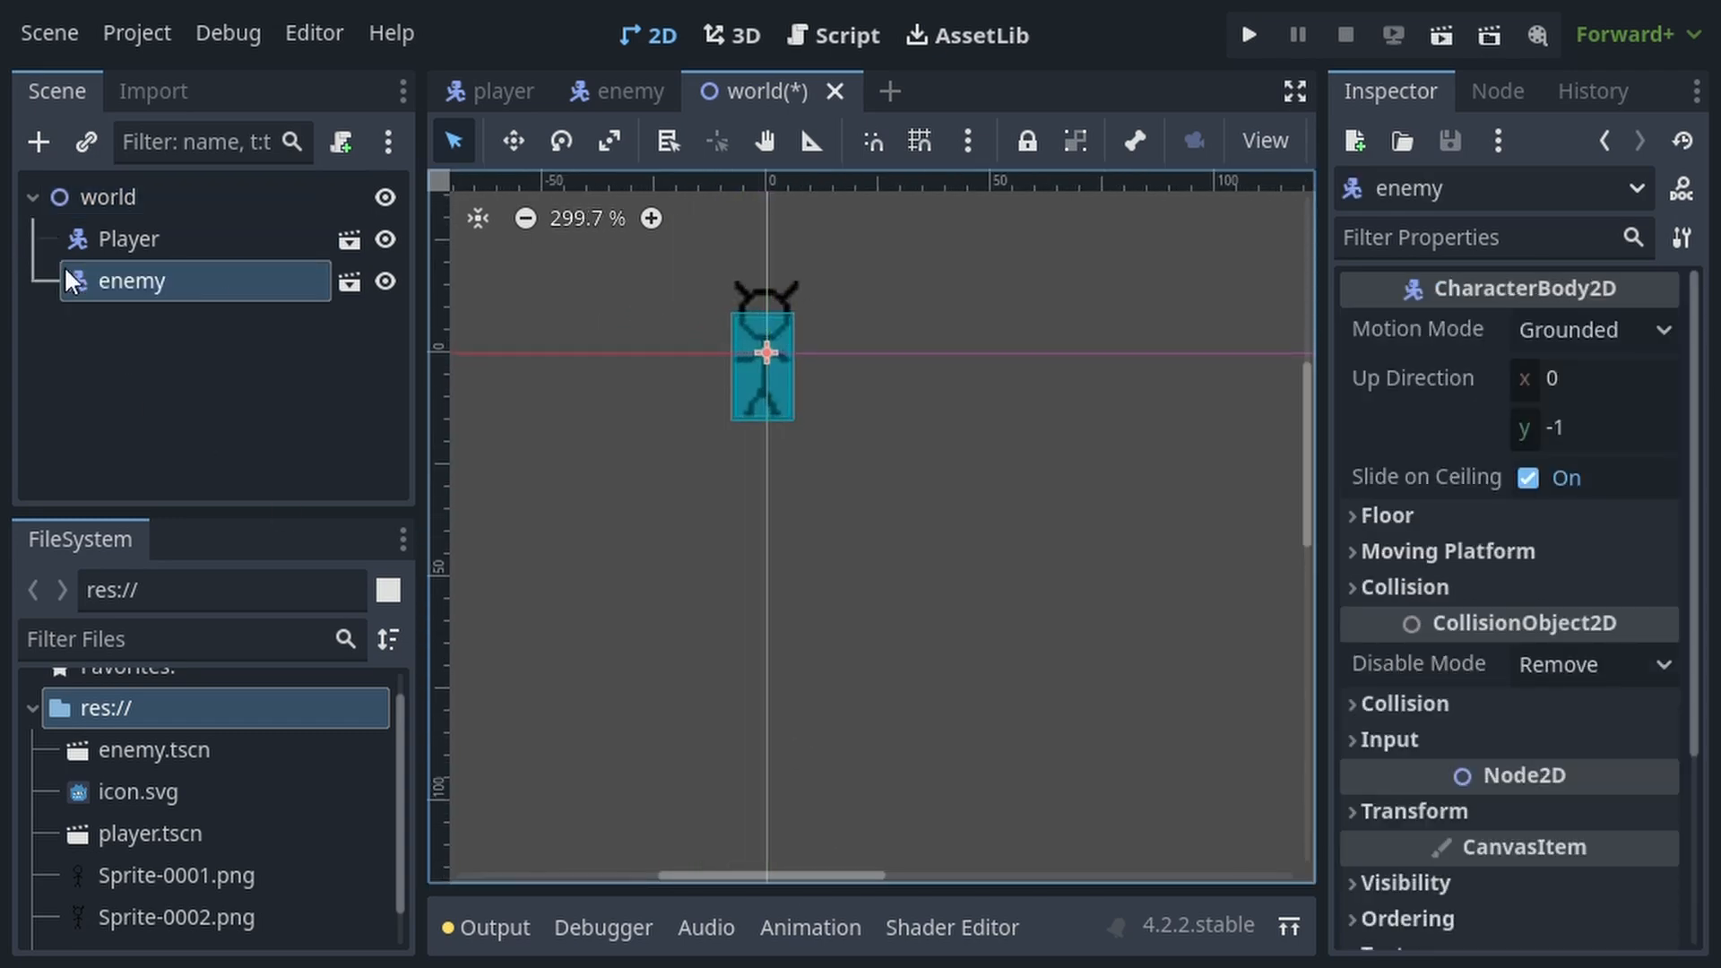
{"action": "left_click", "coordinate": [212, 245]}
{"action": "left_click", "coordinate": [196, 287]}
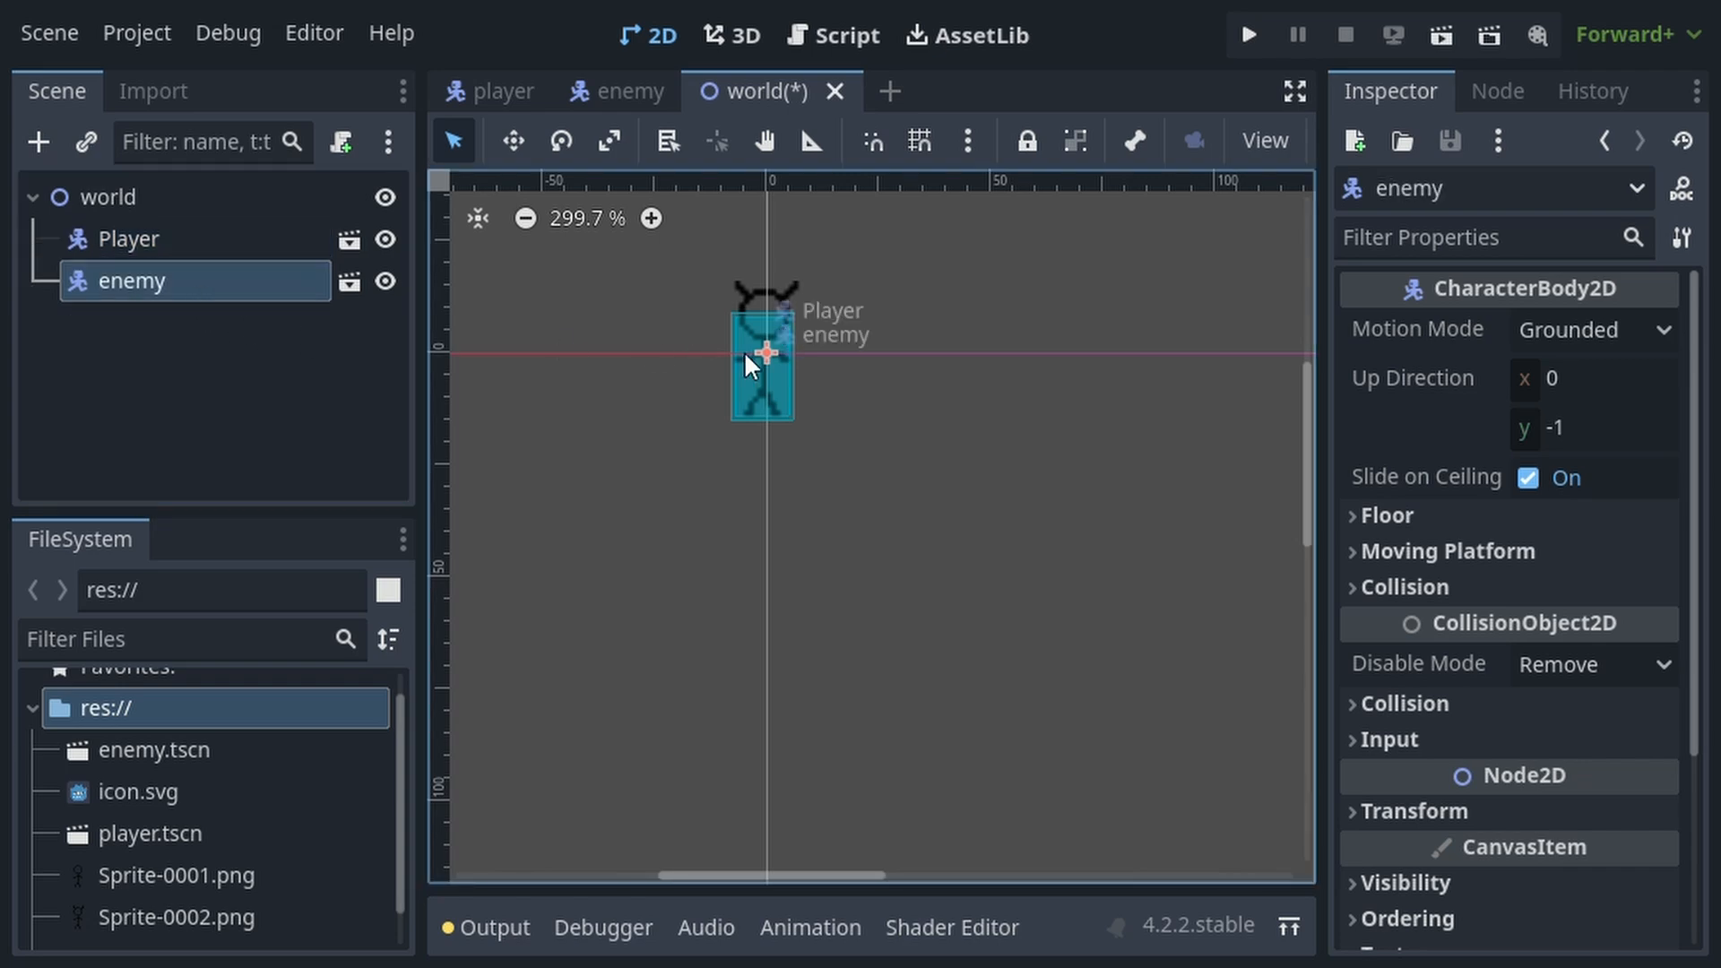
{"action": "left_click_drag", "start_coordinate": [760, 348], "coordinate": [1160, 464]}
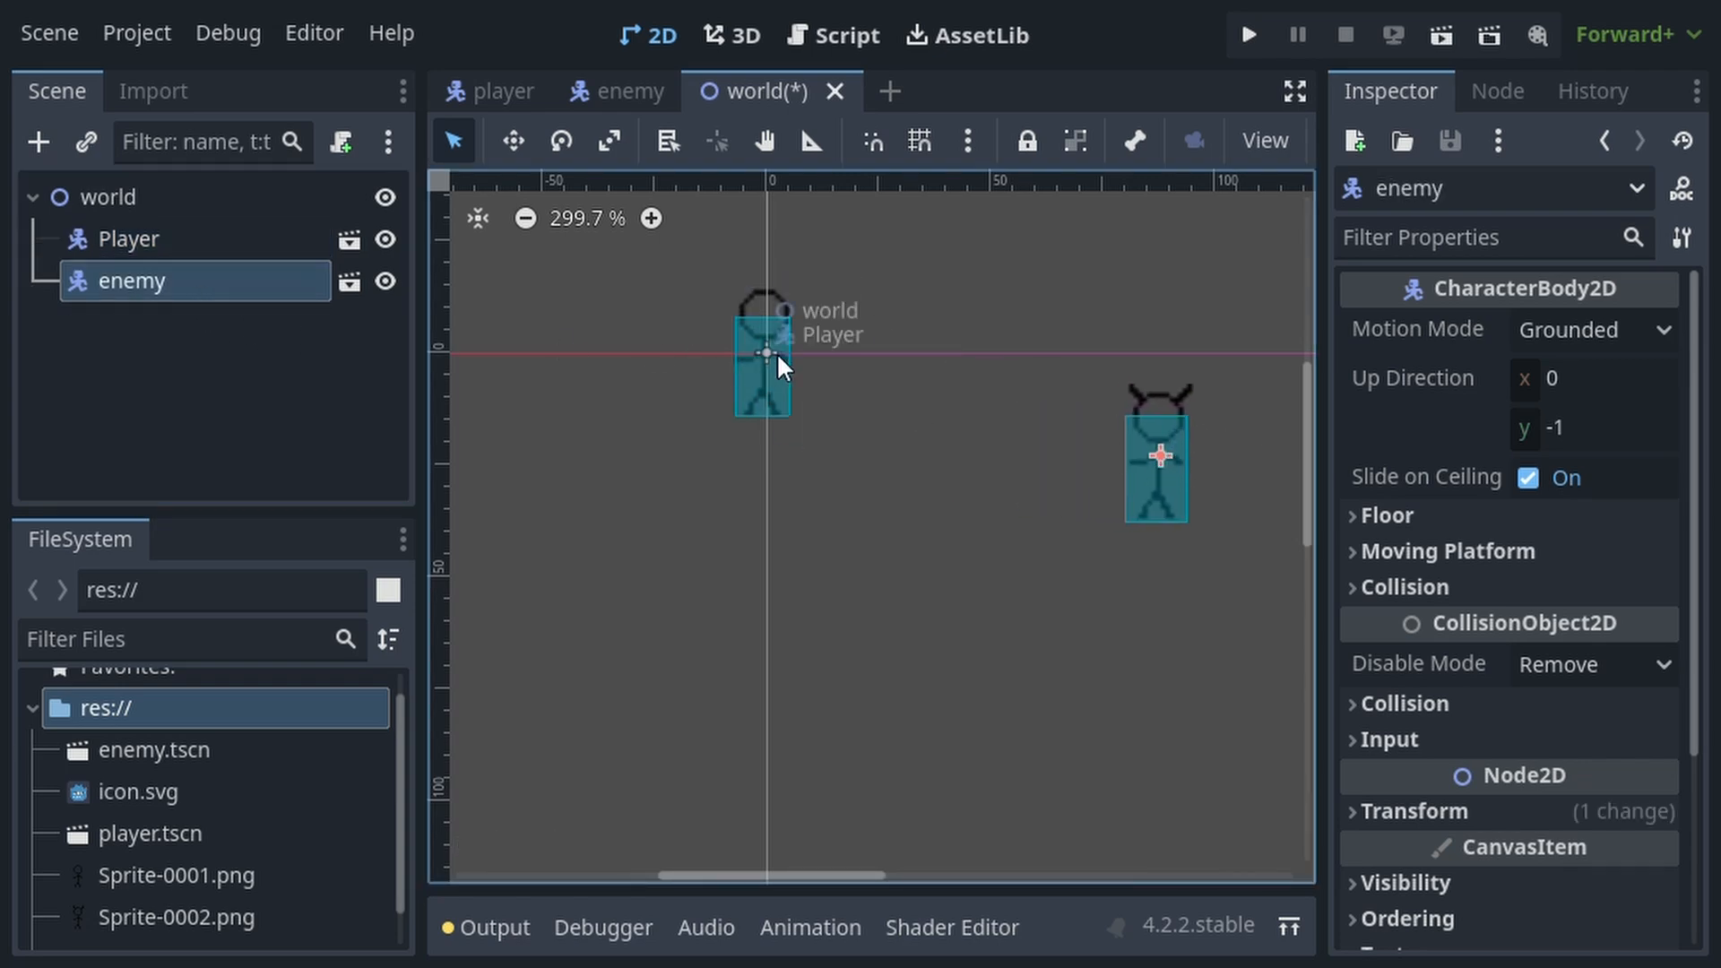
{"action": "left_click", "coordinate": [211, 251]}
{"action": "left_click_drag", "start_coordinate": [770, 353], "coordinate": [892, 451]}
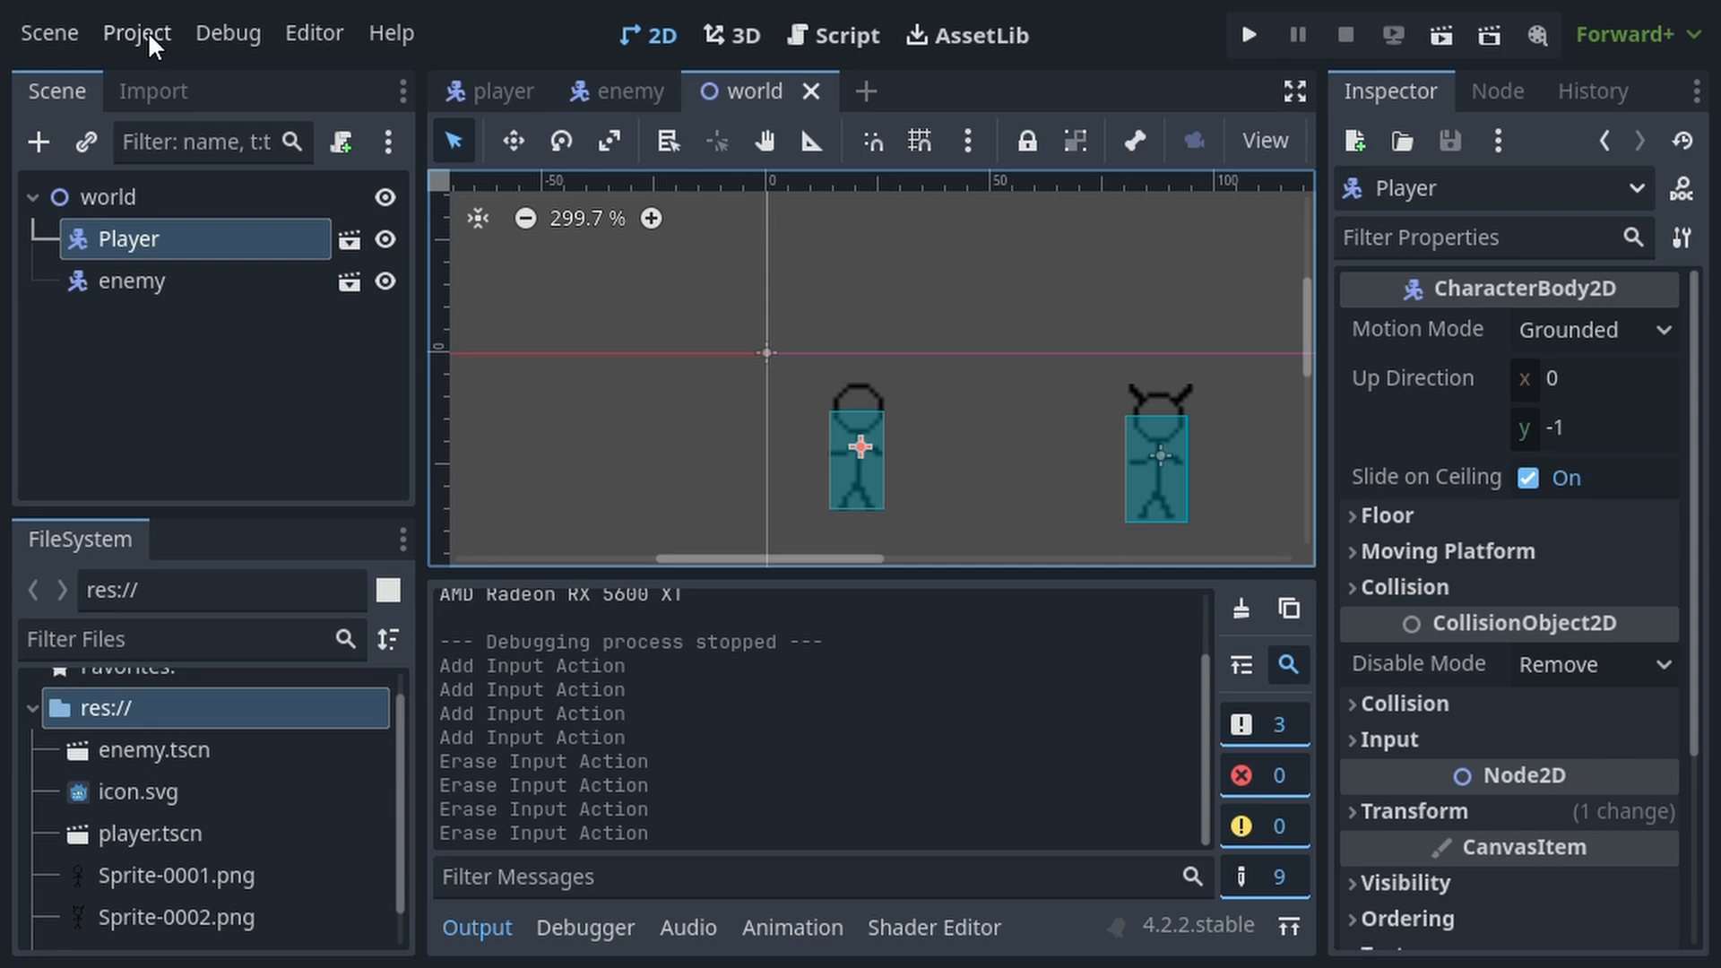
Add input actions move_up, move_down, move_left and move_right to the project's Input Map, bound to W, S, A and D.
{"action": "left_click", "coordinate": [153, 34]}
{"action": "left_click", "coordinate": [179, 54]}
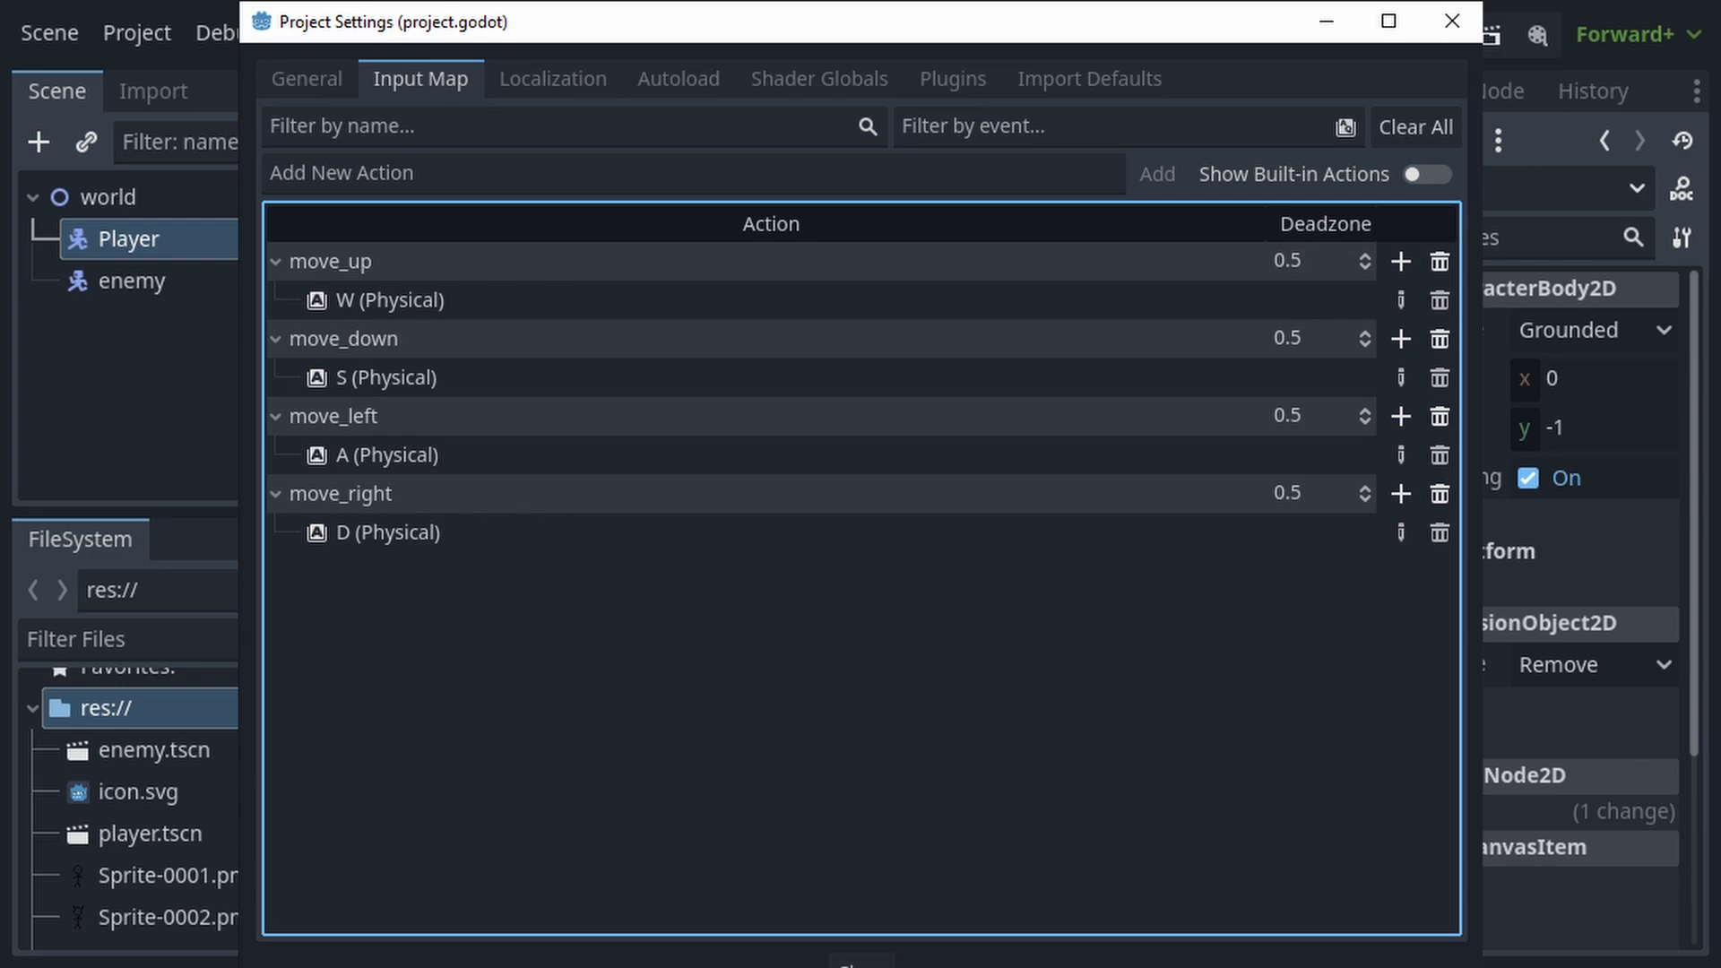
{"action": "key", "text": "Escape"}
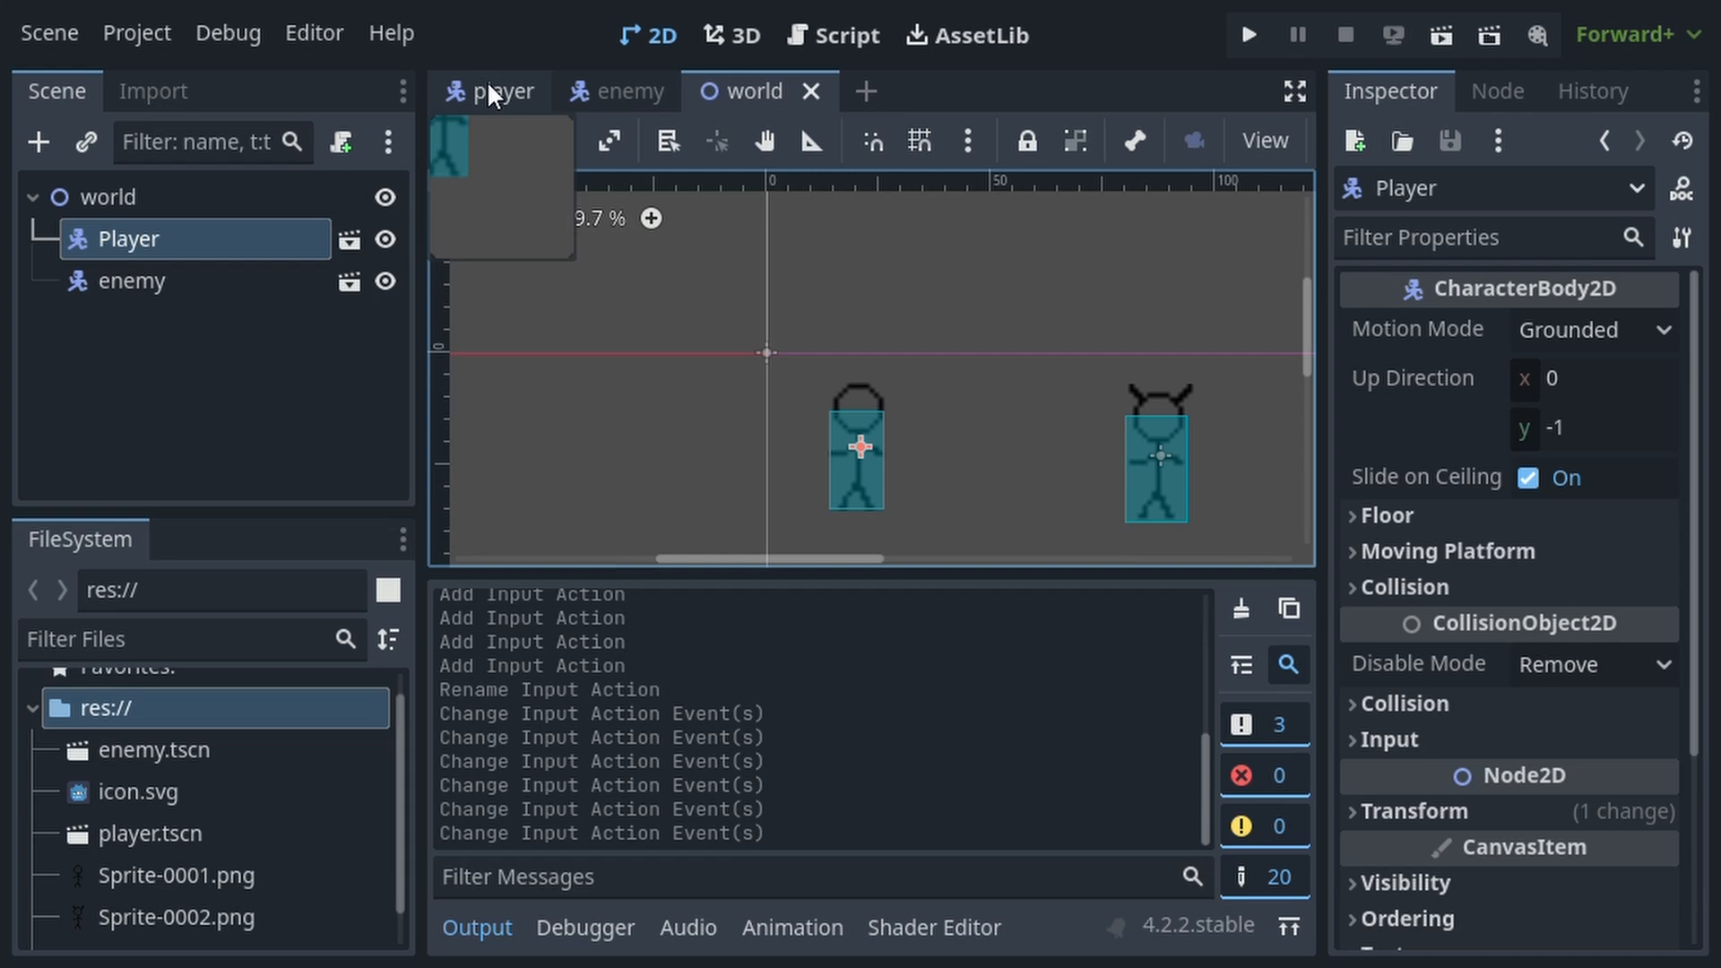
Attach a new empty script, player.gd, extending CharacterBody2D to the Player root node in the player scene.
{"action": "left_click", "coordinate": [491, 92]}
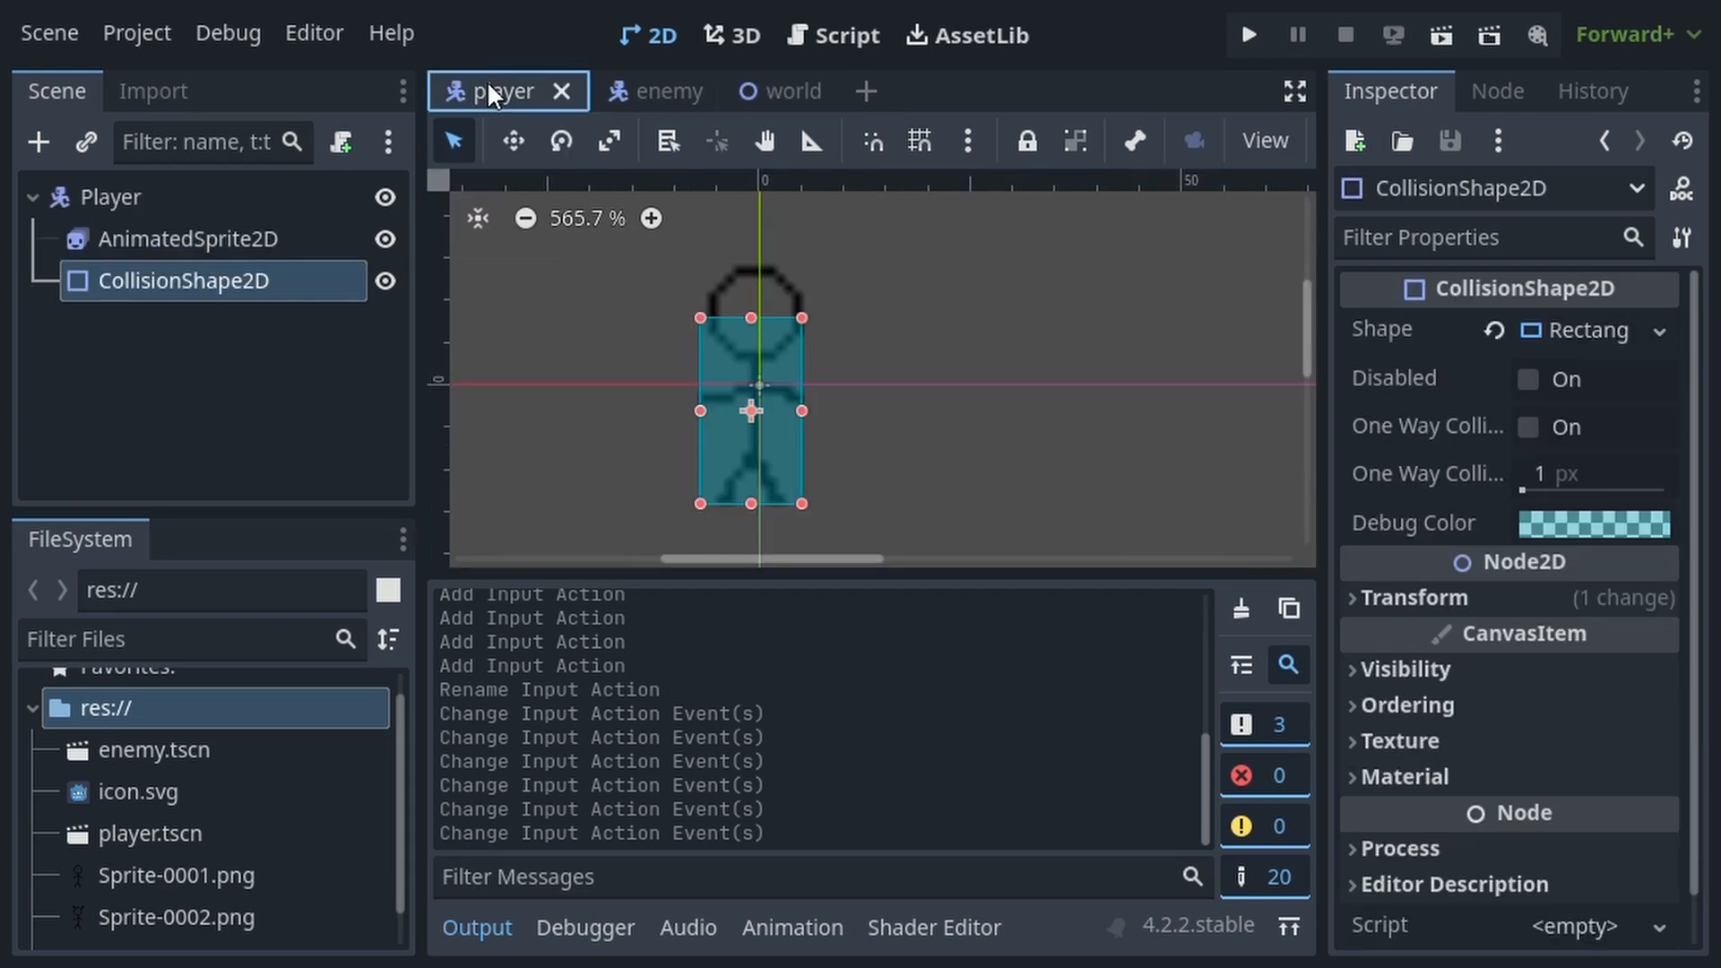
{"action": "left_click", "coordinate": [118, 197]}
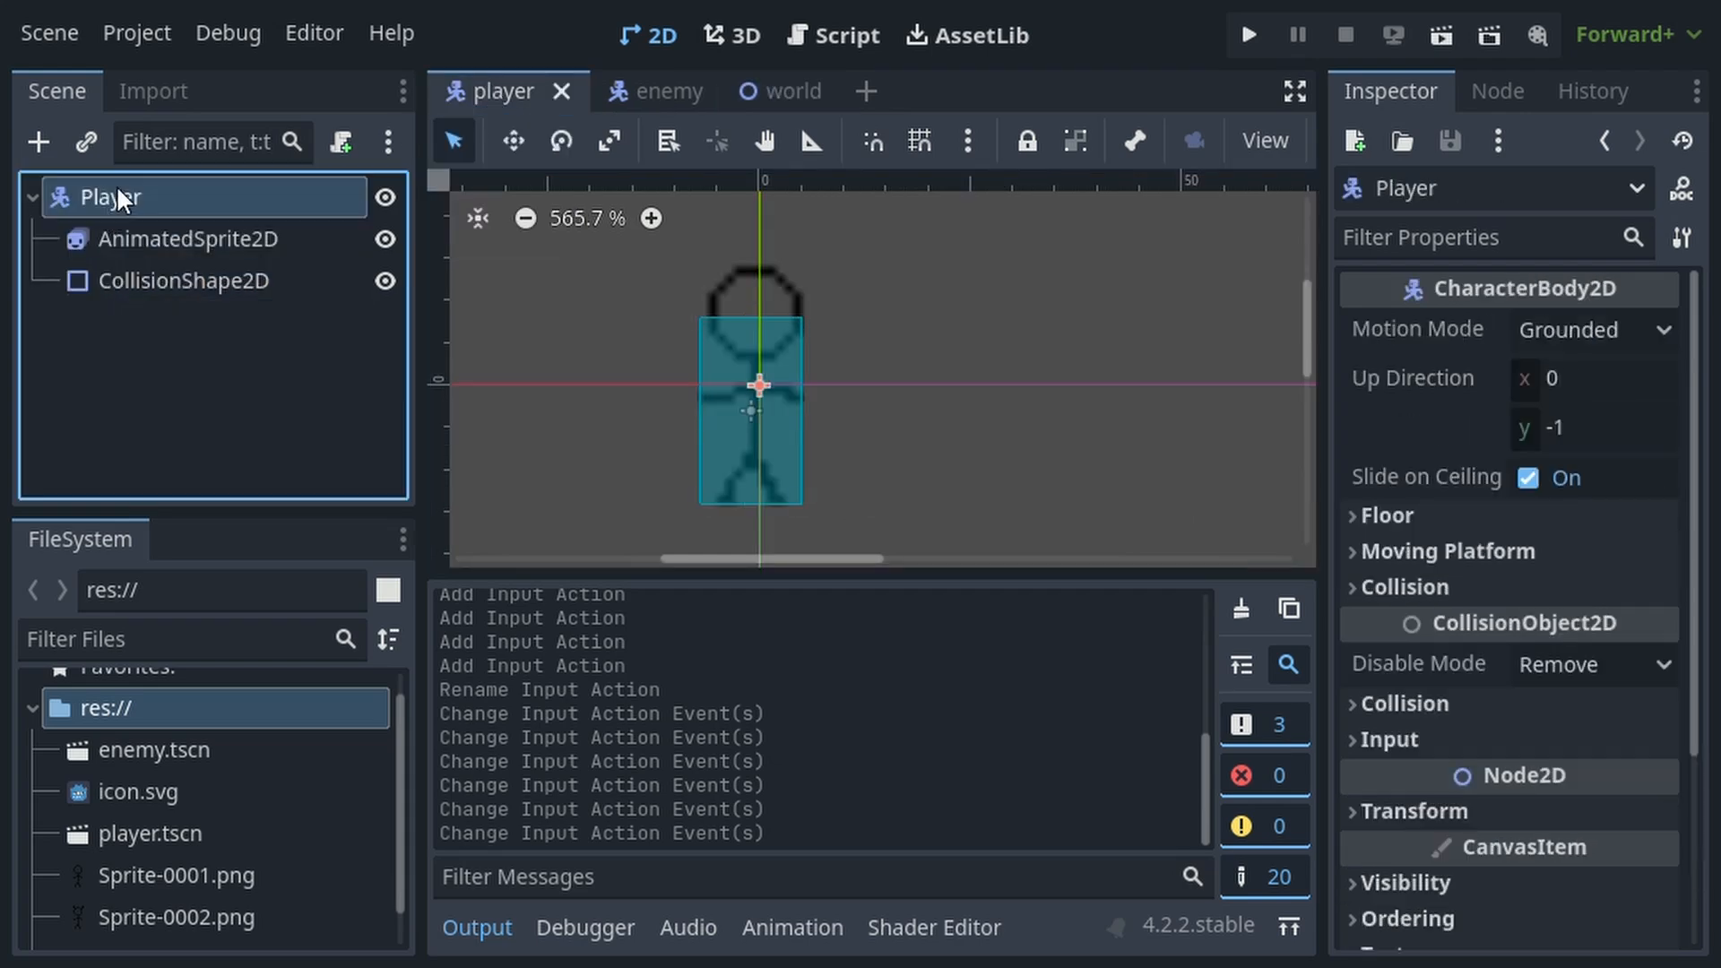
{"action": "left_click", "coordinate": [342, 142]}
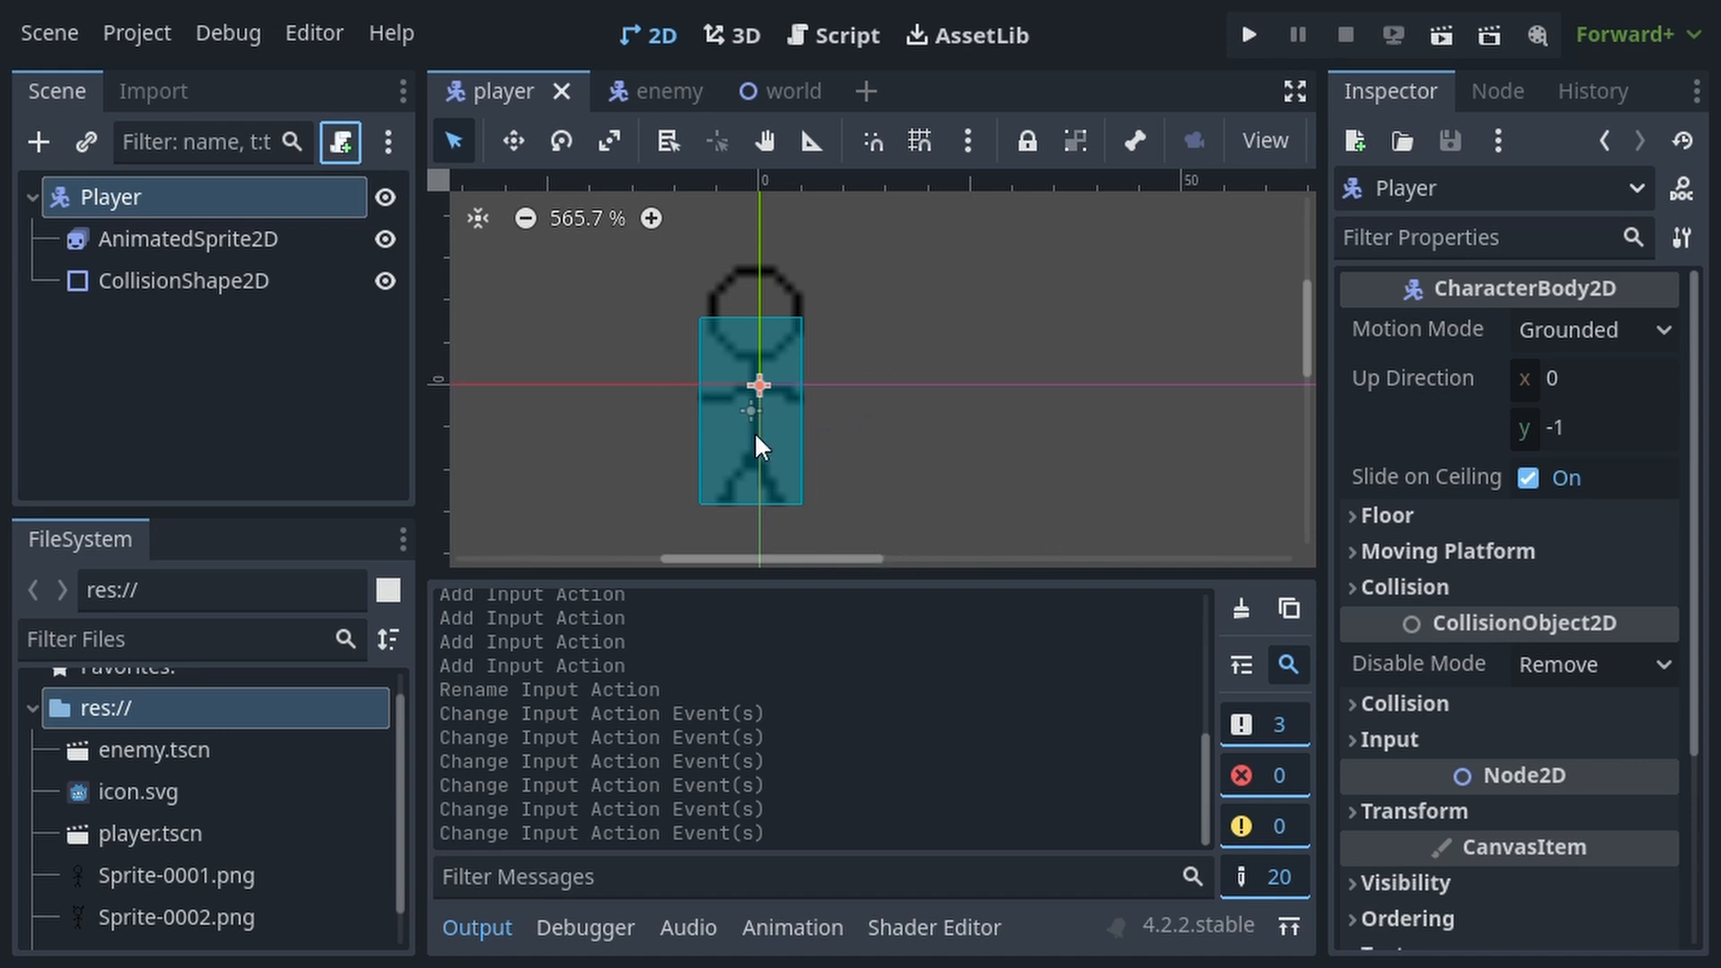
{"action": "left_click", "coordinate": [835, 783]}
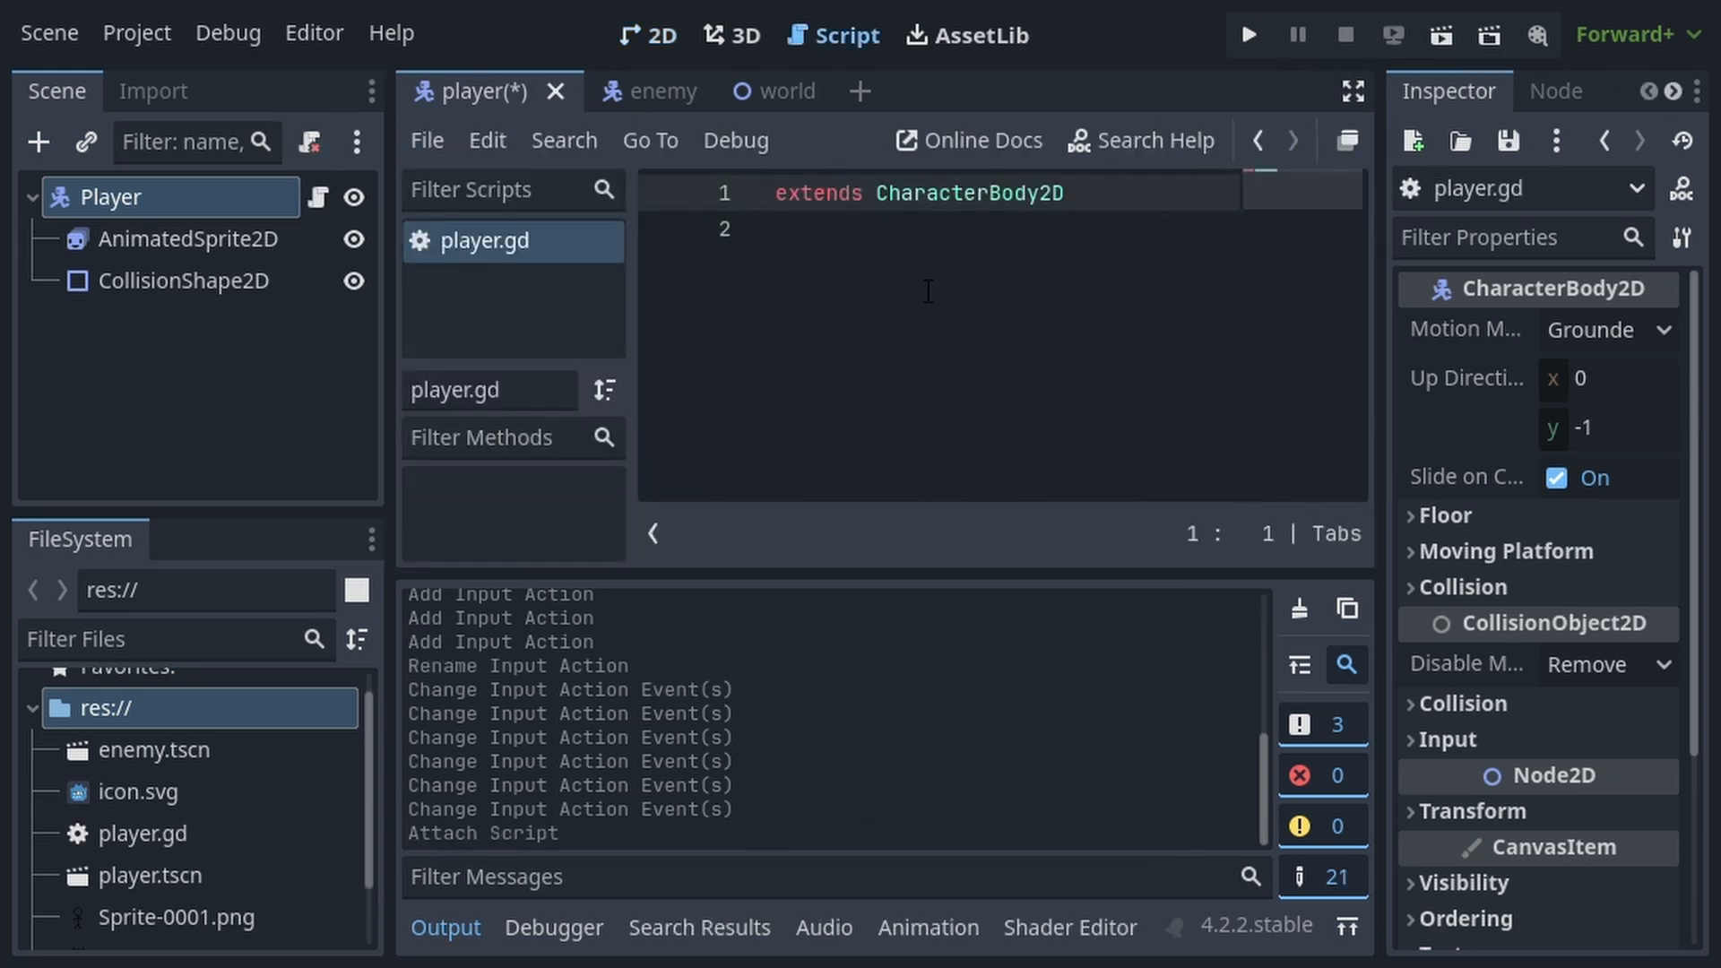
Add a _physics_process(_delta) function to player.gd, leaving a blank line below the extends line.
{"action": "left_click", "coordinate": [835, 239]}
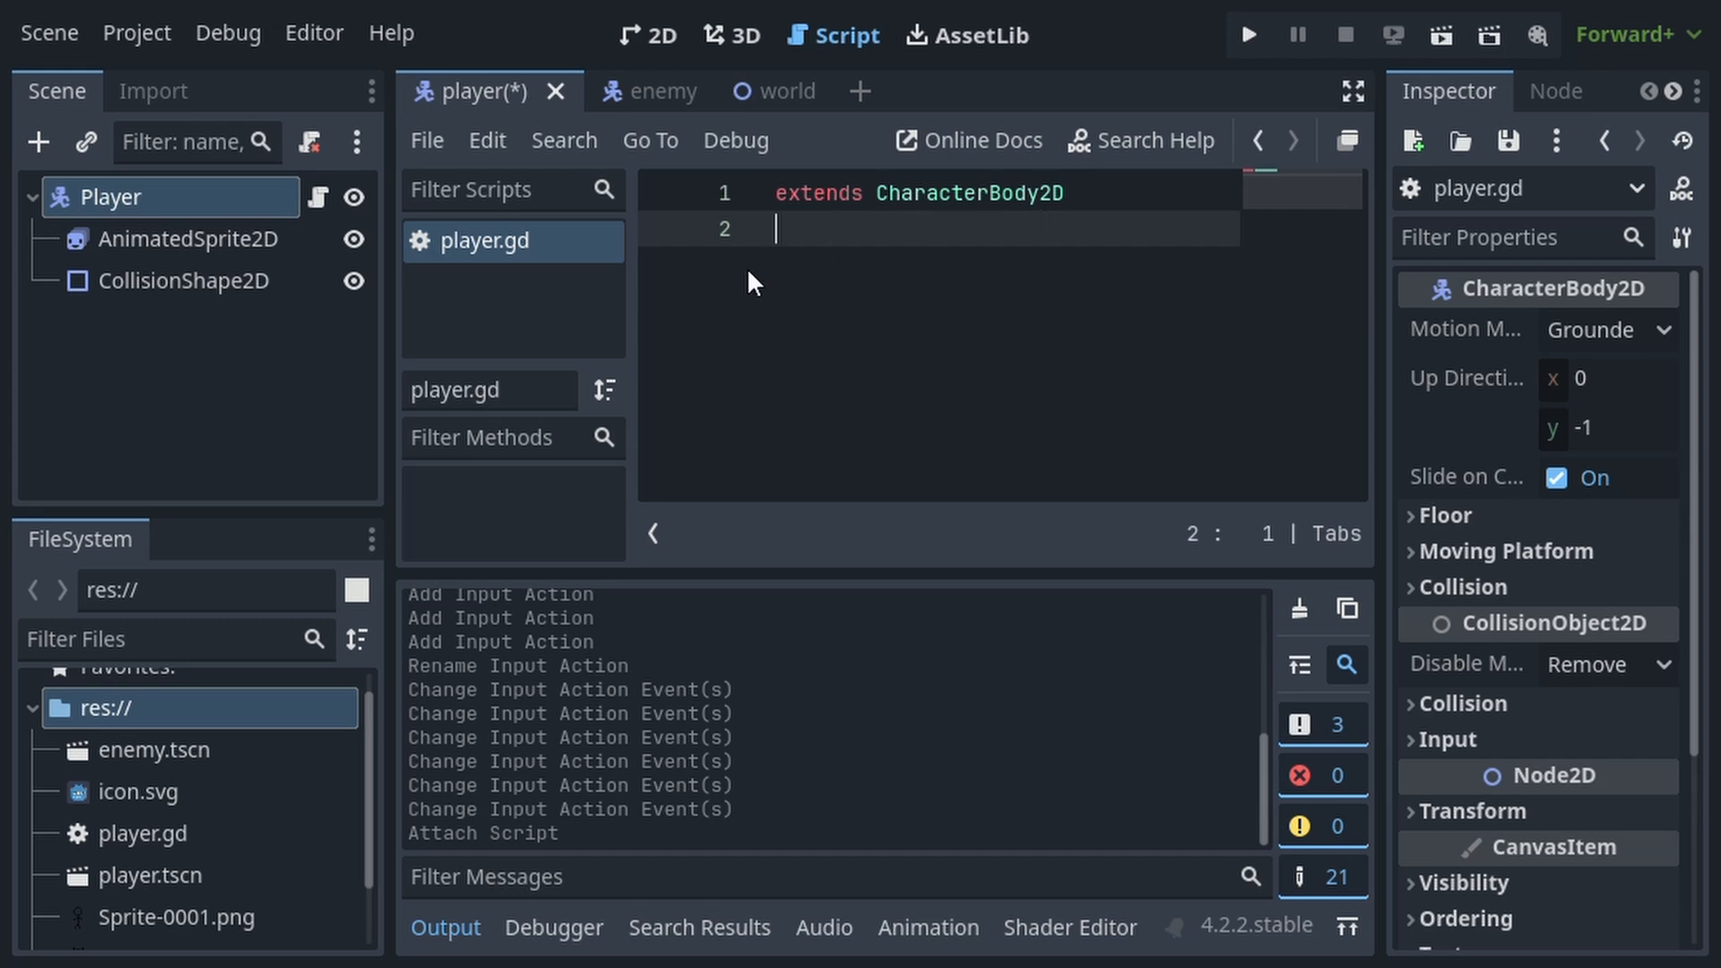
{"action": "key", "text": "Return"}
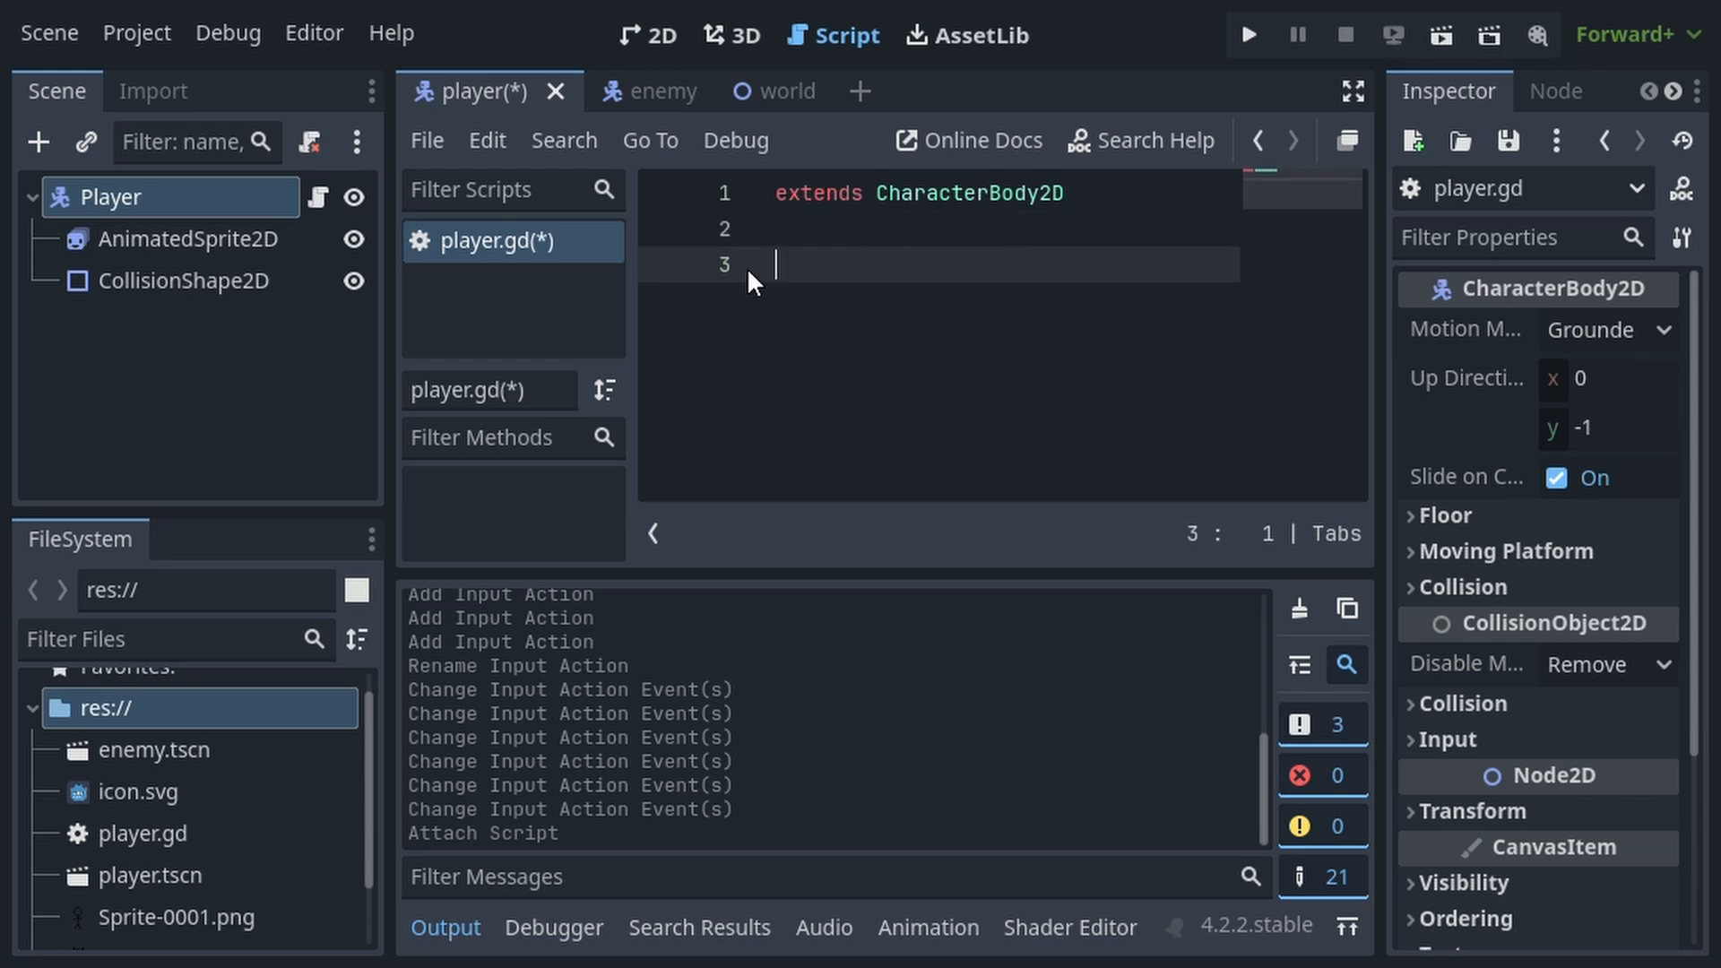
{"action": "type", "text": "func "}
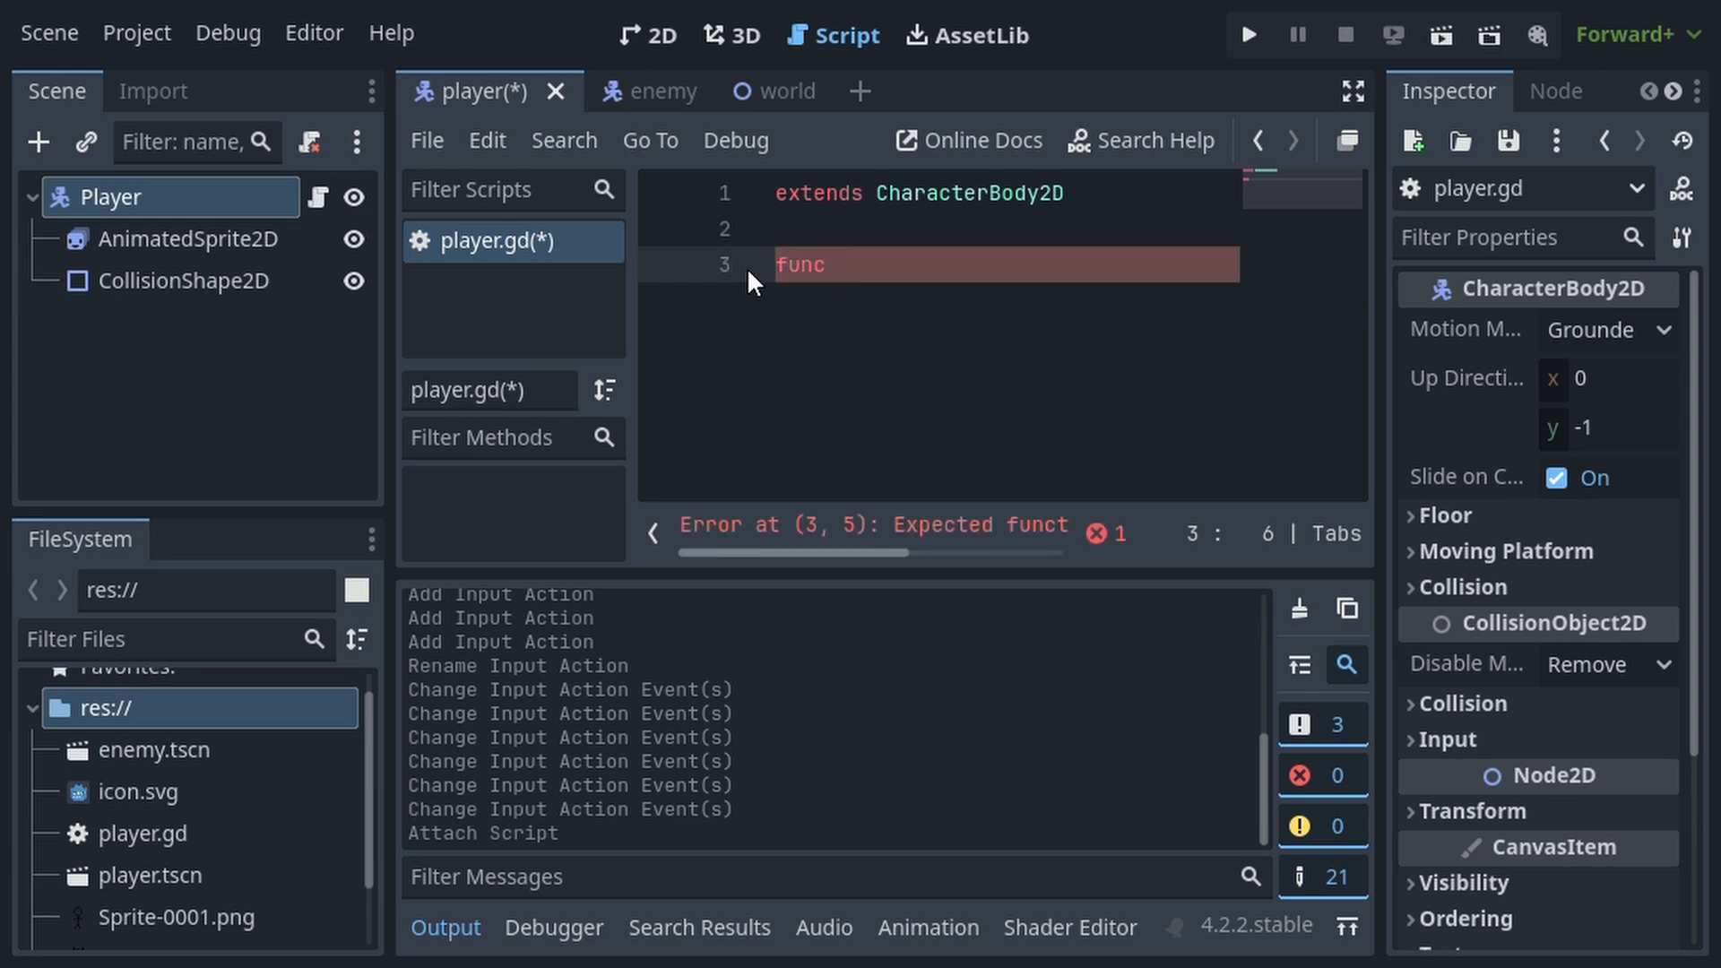
{"action": "type", "text": "_ph"}
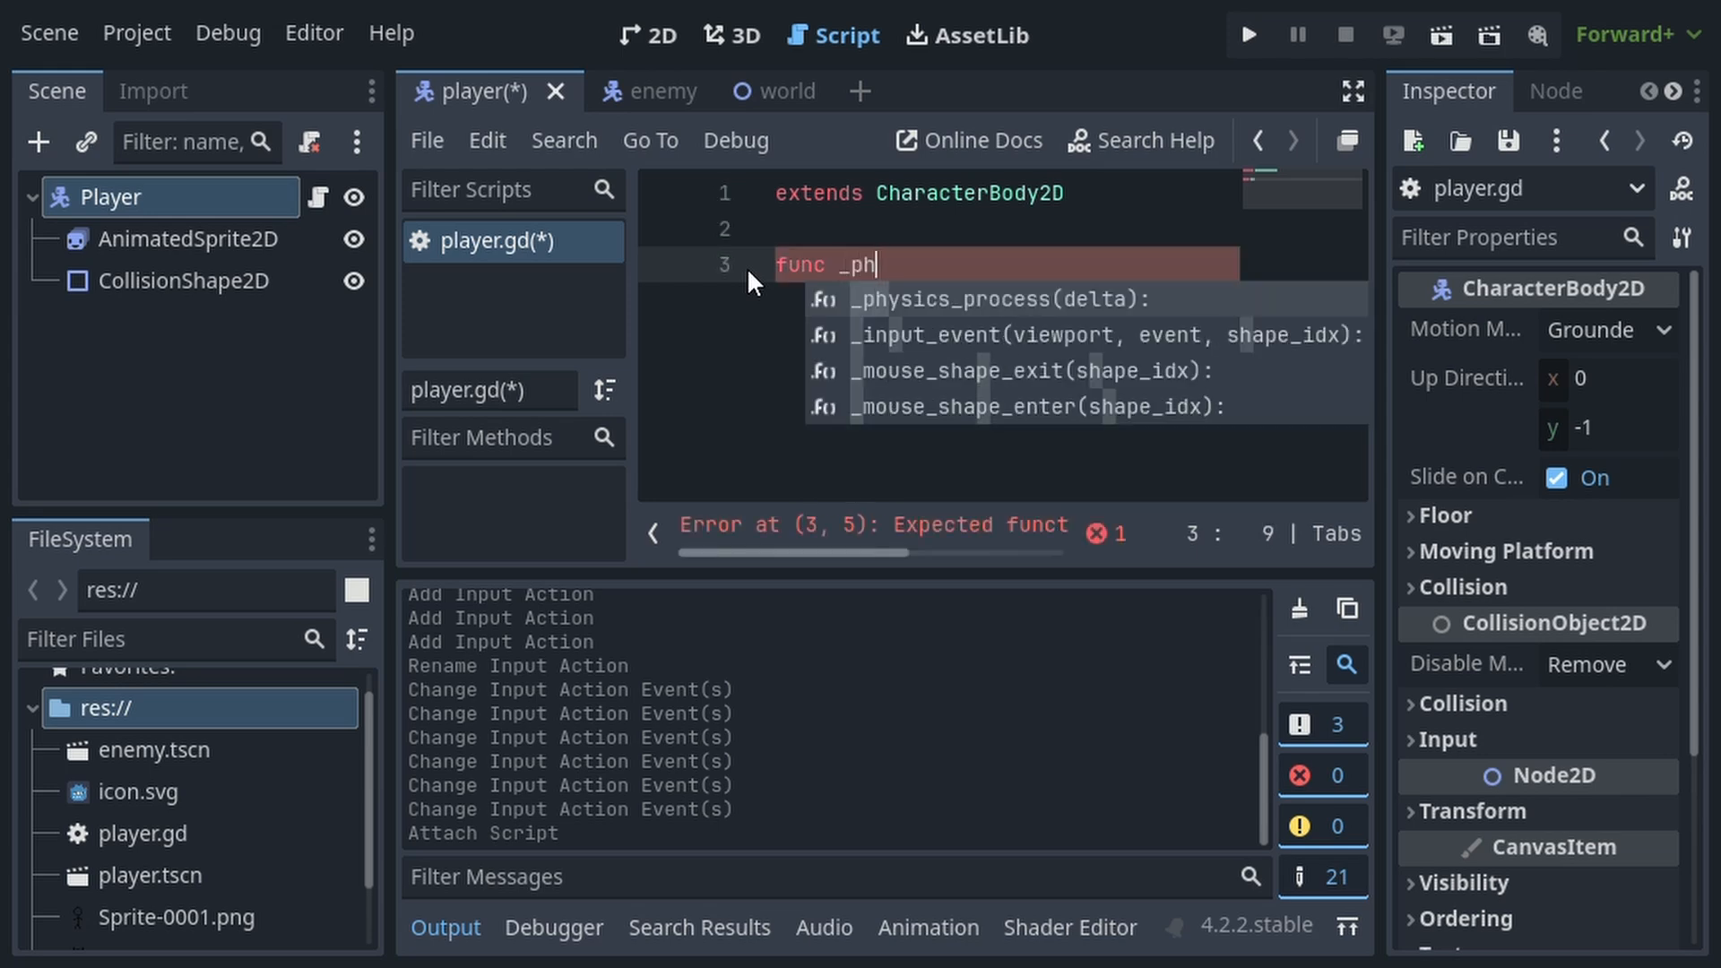
{"action": "type", "text": "ysics_proces"}
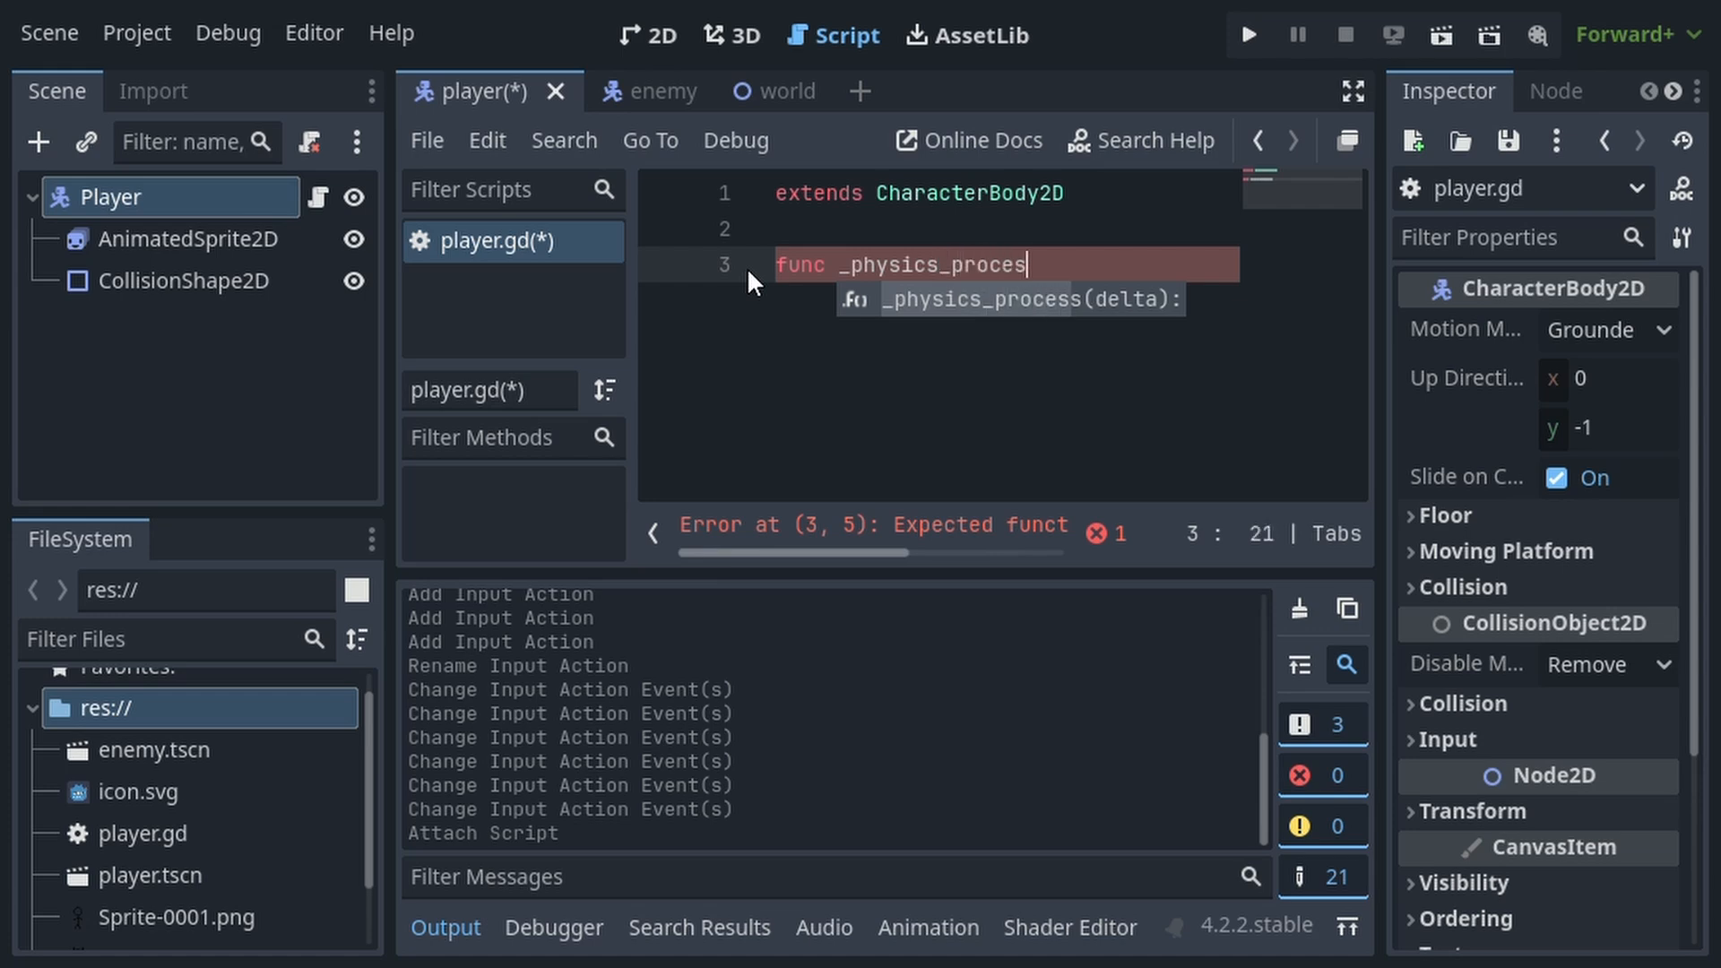
{"action": "type", "text": "s(_delta"}
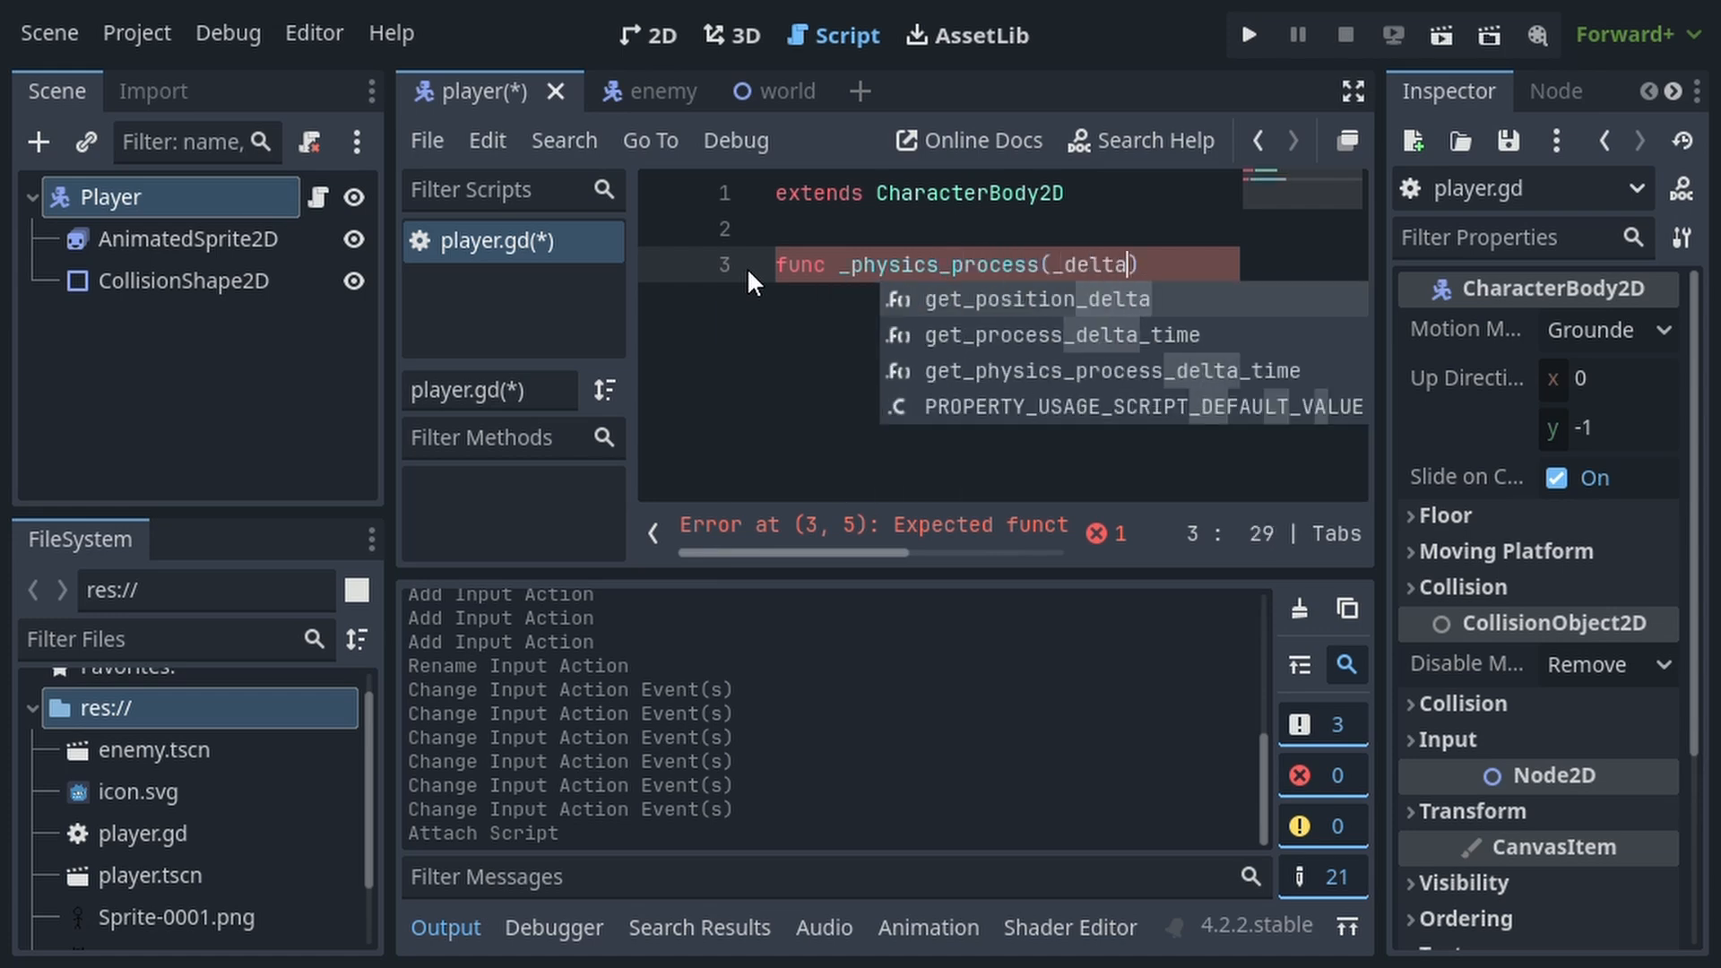
{"action": "type", "text": "):"}
{"action": "key", "text": "Return"}
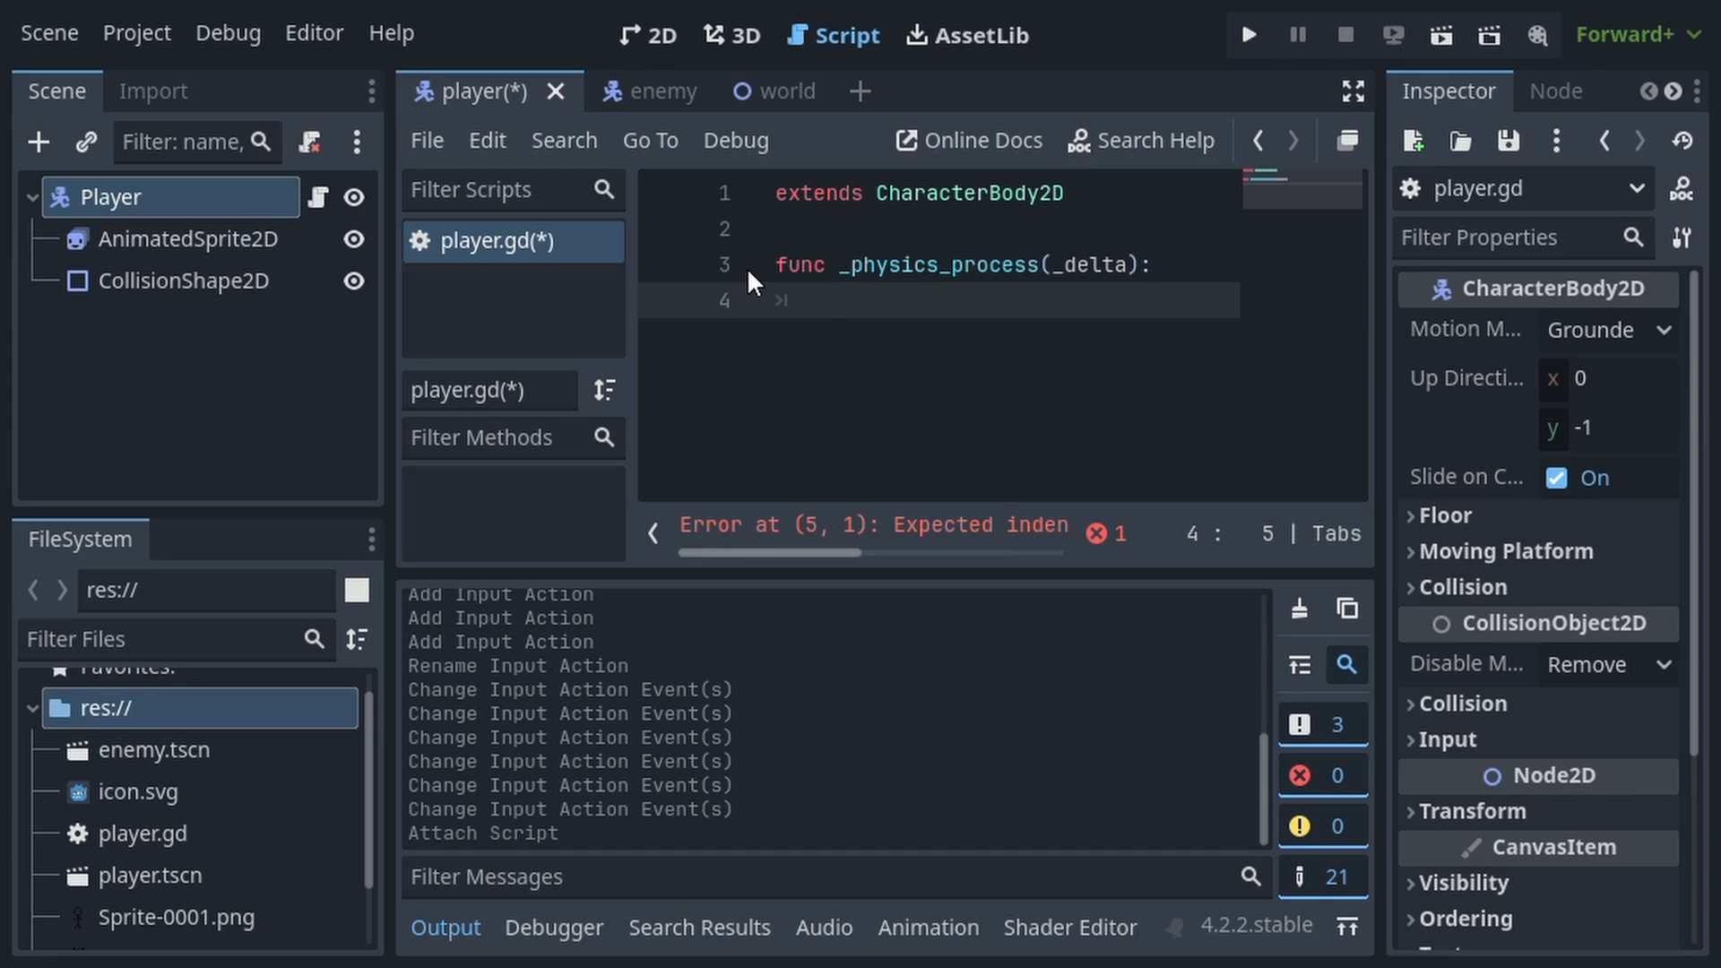
Declare a local variable direction inside _physics_process, assigned from an Input.get_vector() call.
{"action": "type", "text": "var direction ="}
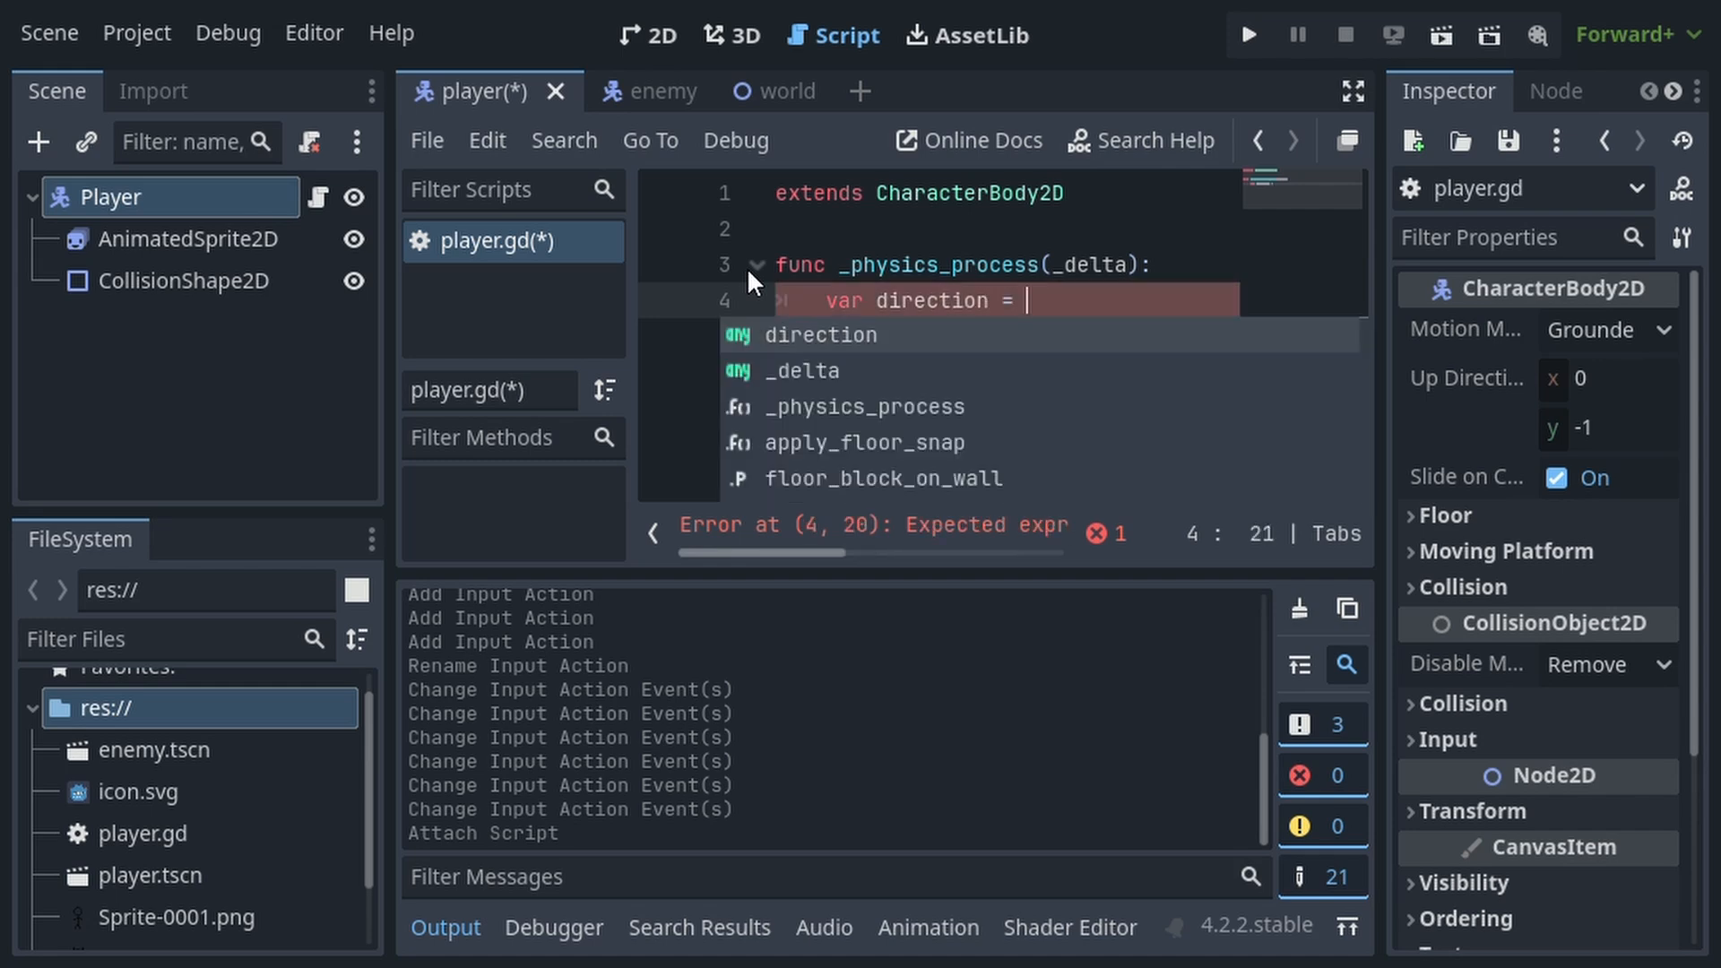
{"action": "type", "text": "In"}
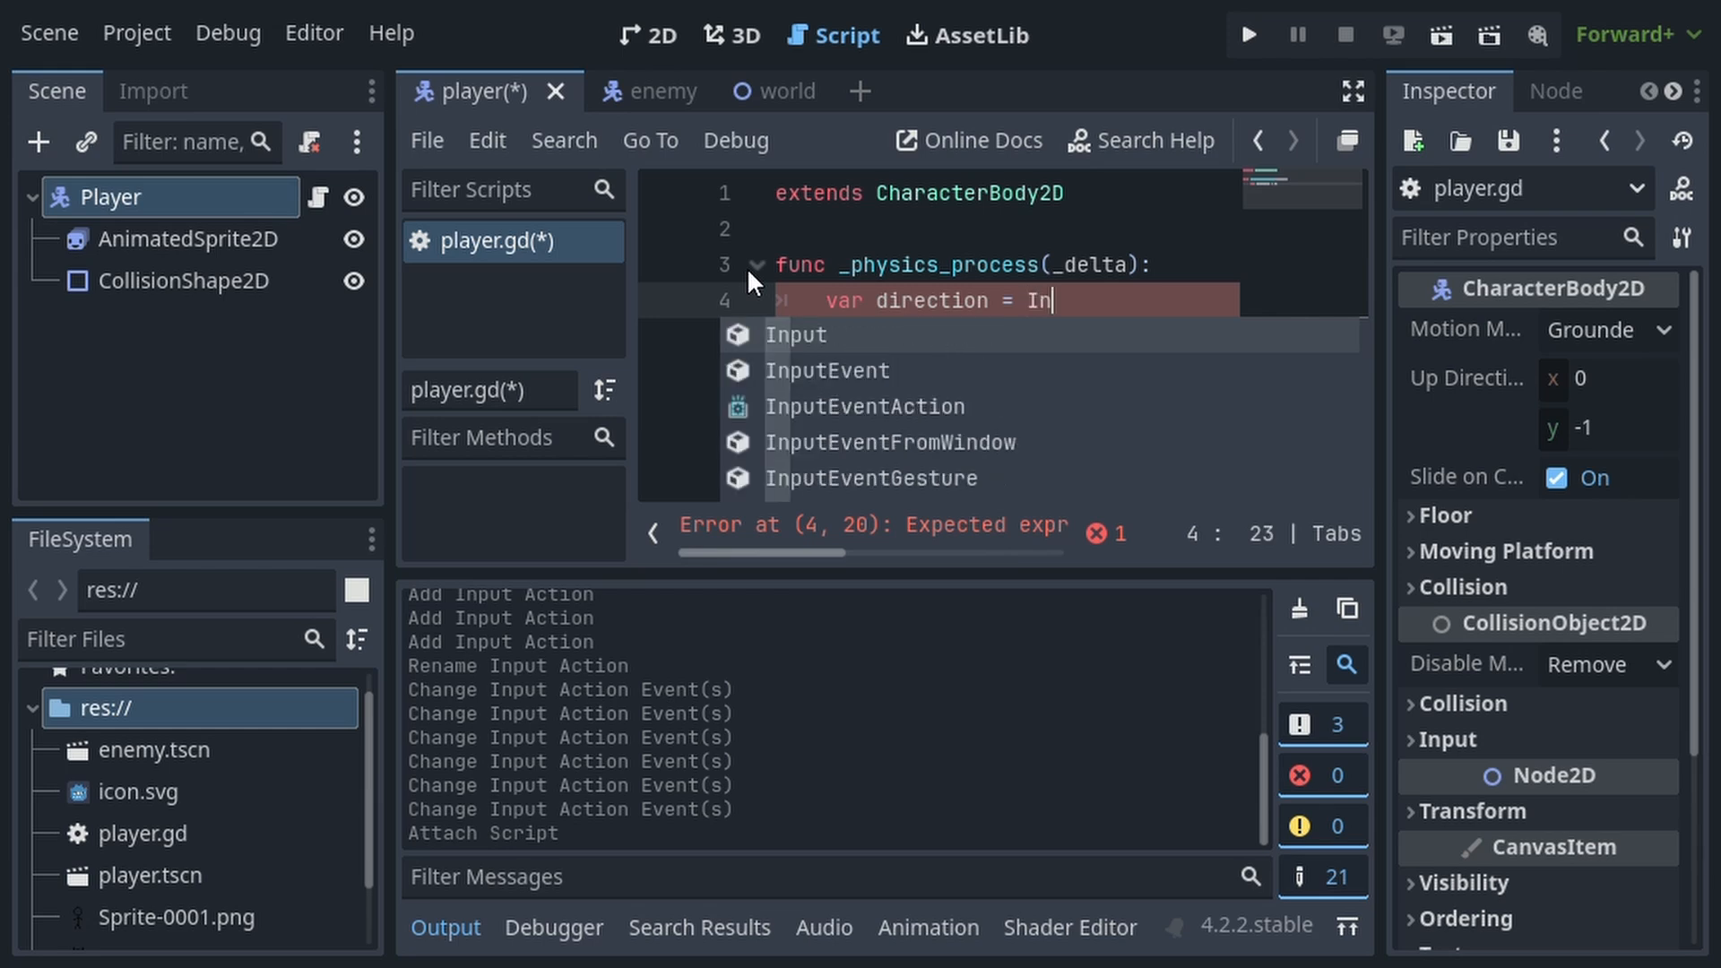
{"action": "type", "text": "put."}
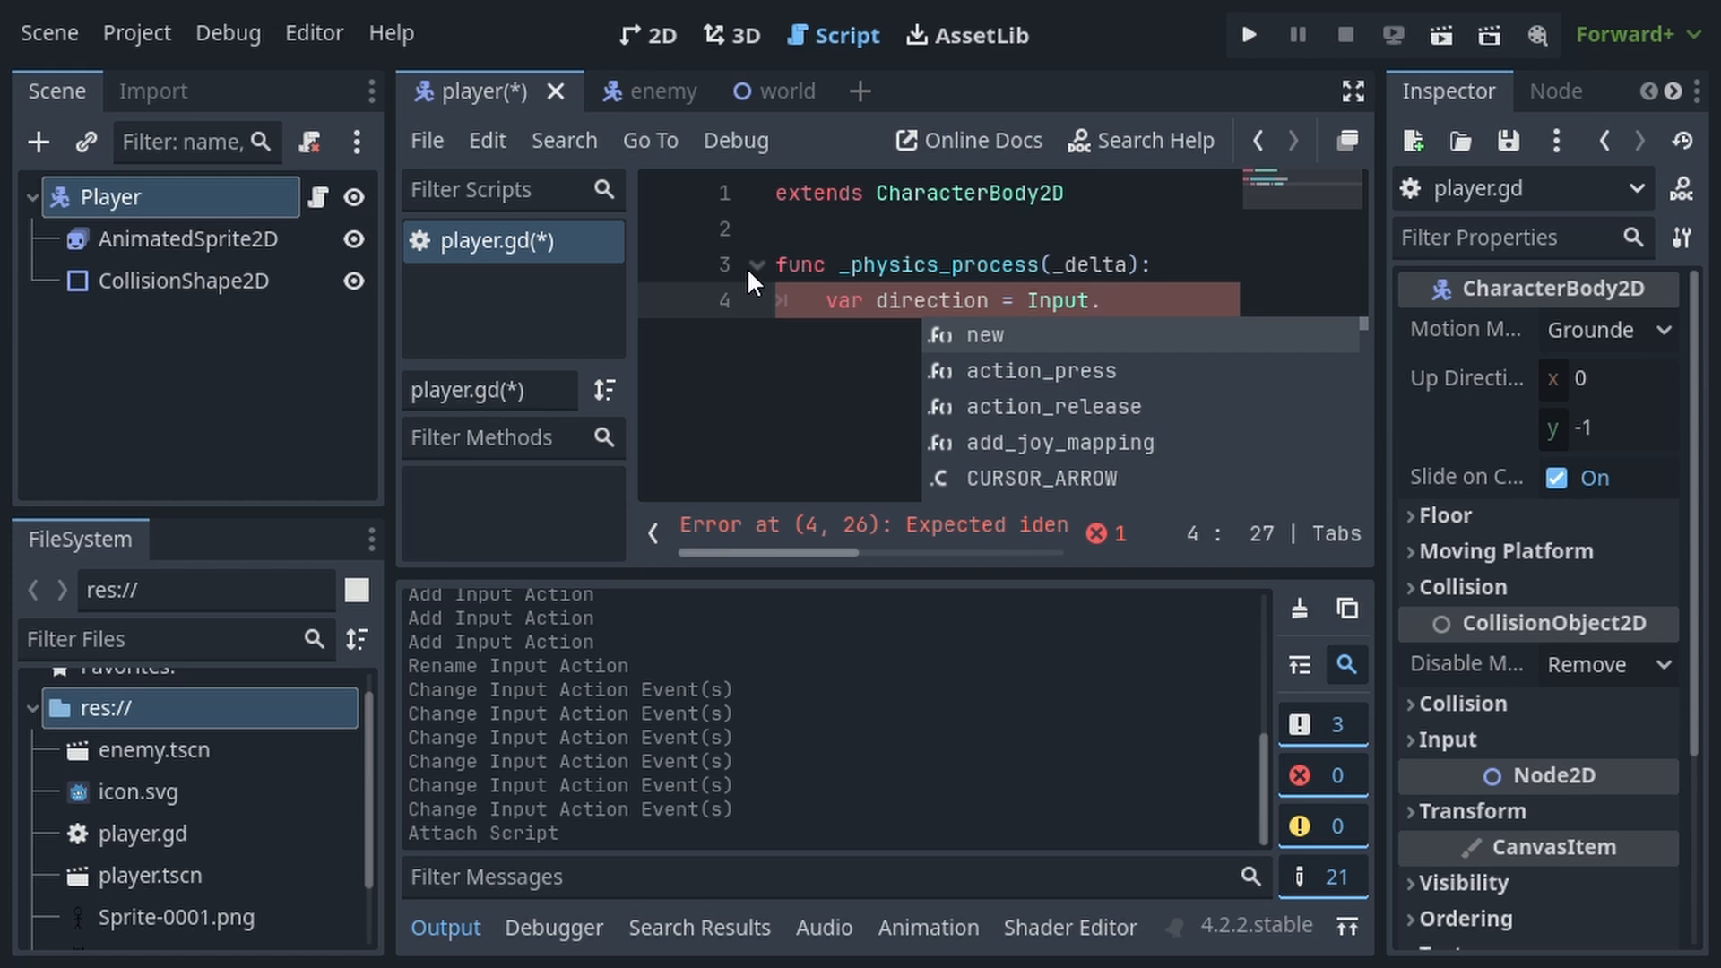
{"action": "type", "text": "get_vec"}
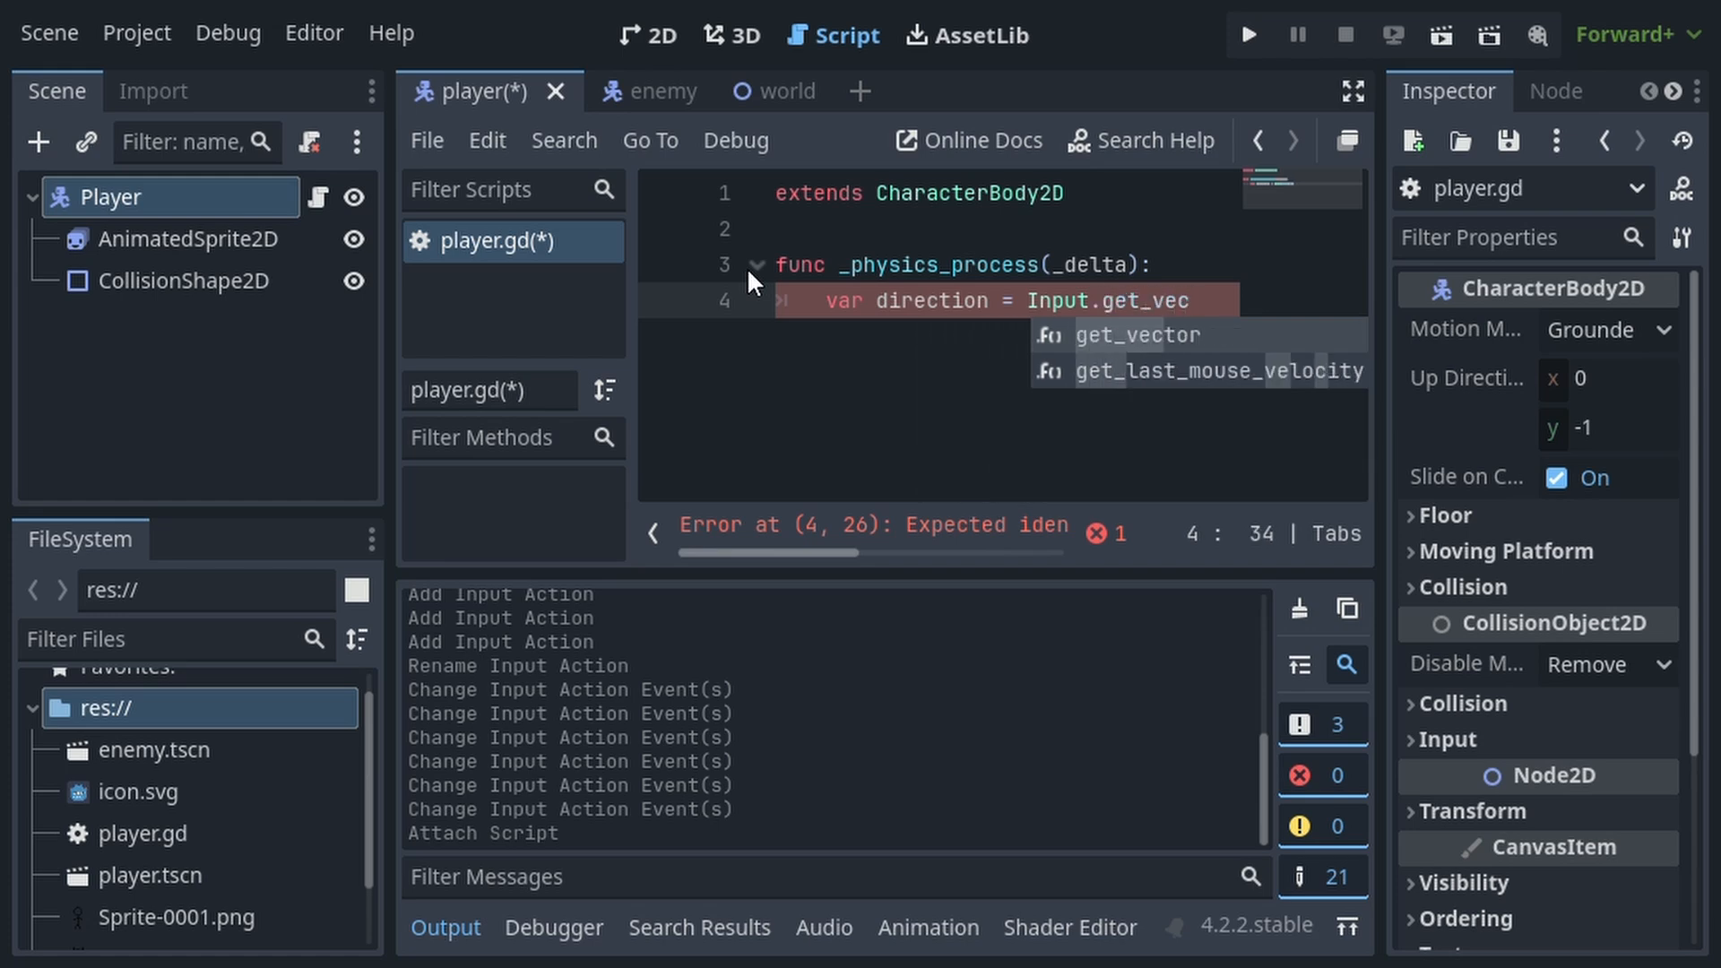
{"action": "type", "text": "tor("}
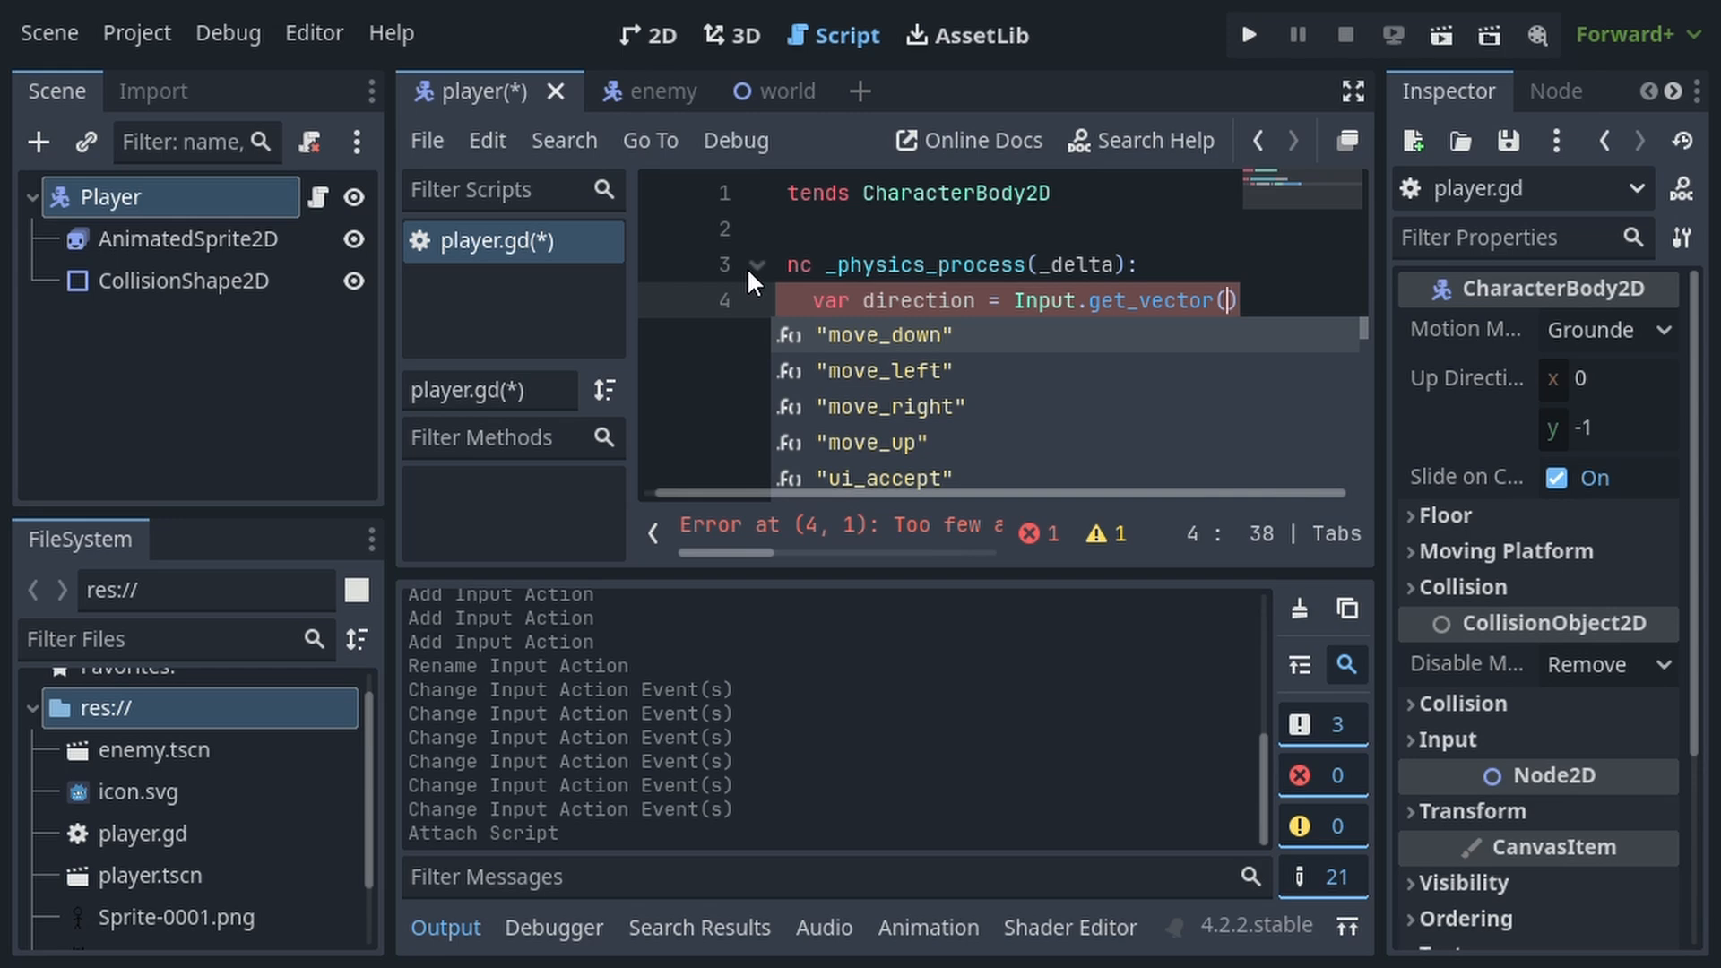
Fill in the get_vector arguments in the order "move_left", "move_right", "move_up", "move_down".
{"action": "key", "text": "Down"}
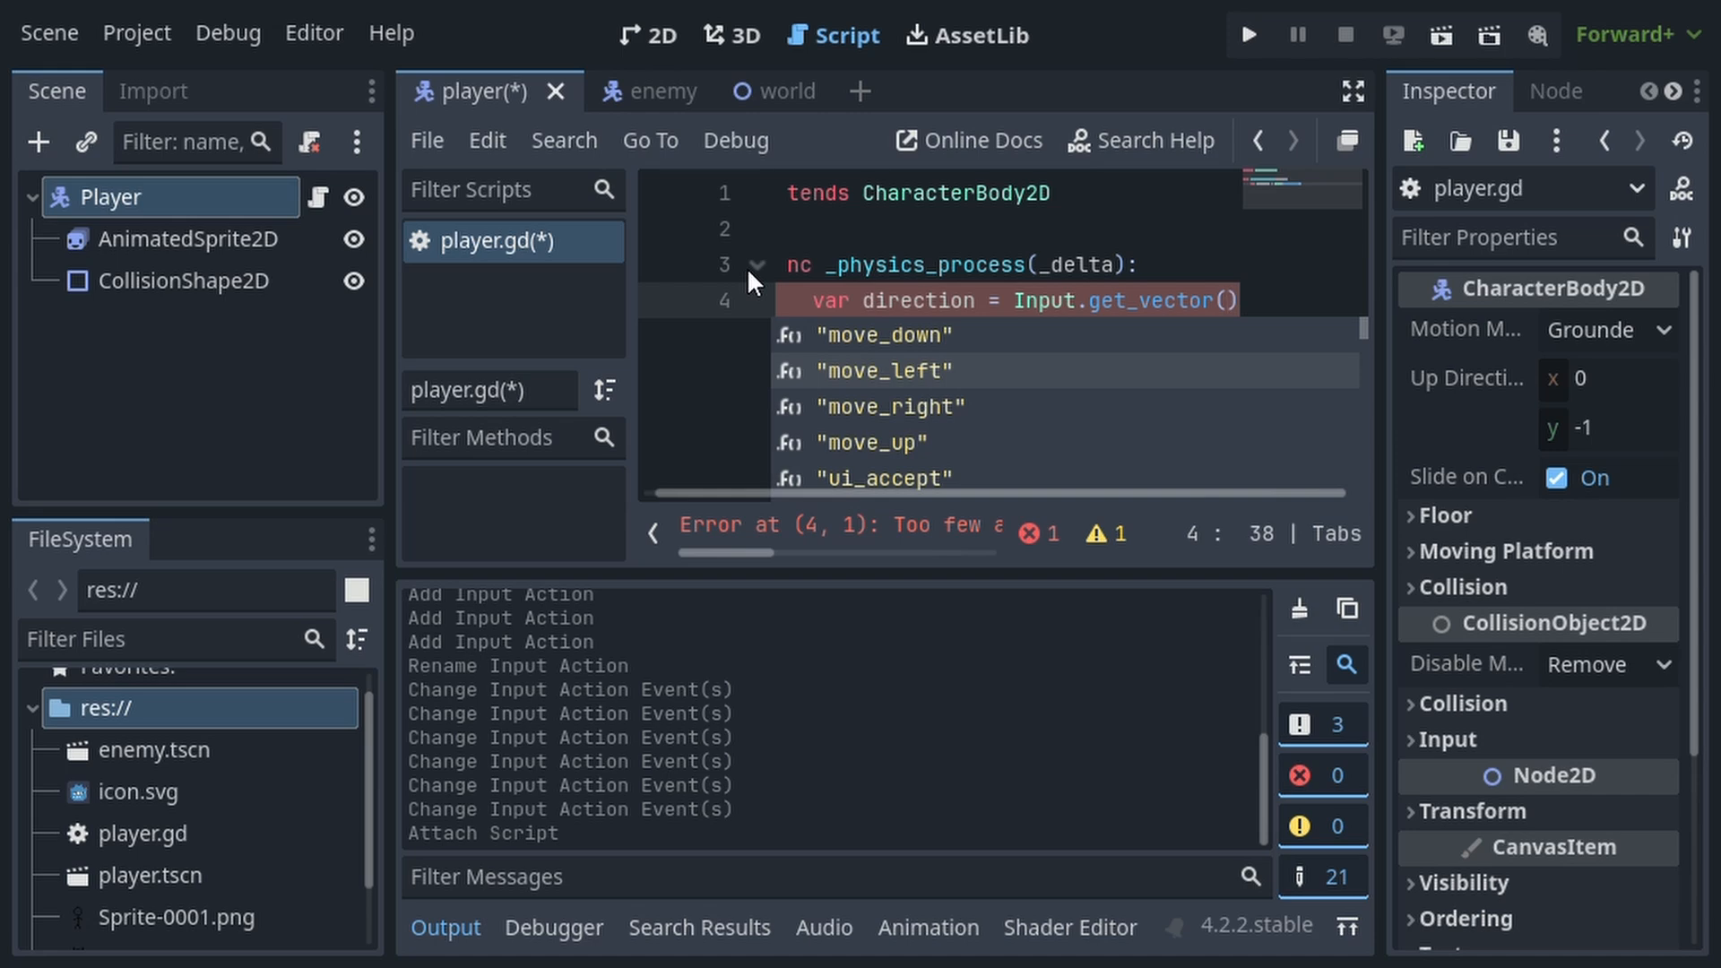
{"action": "key", "text": "Return"}
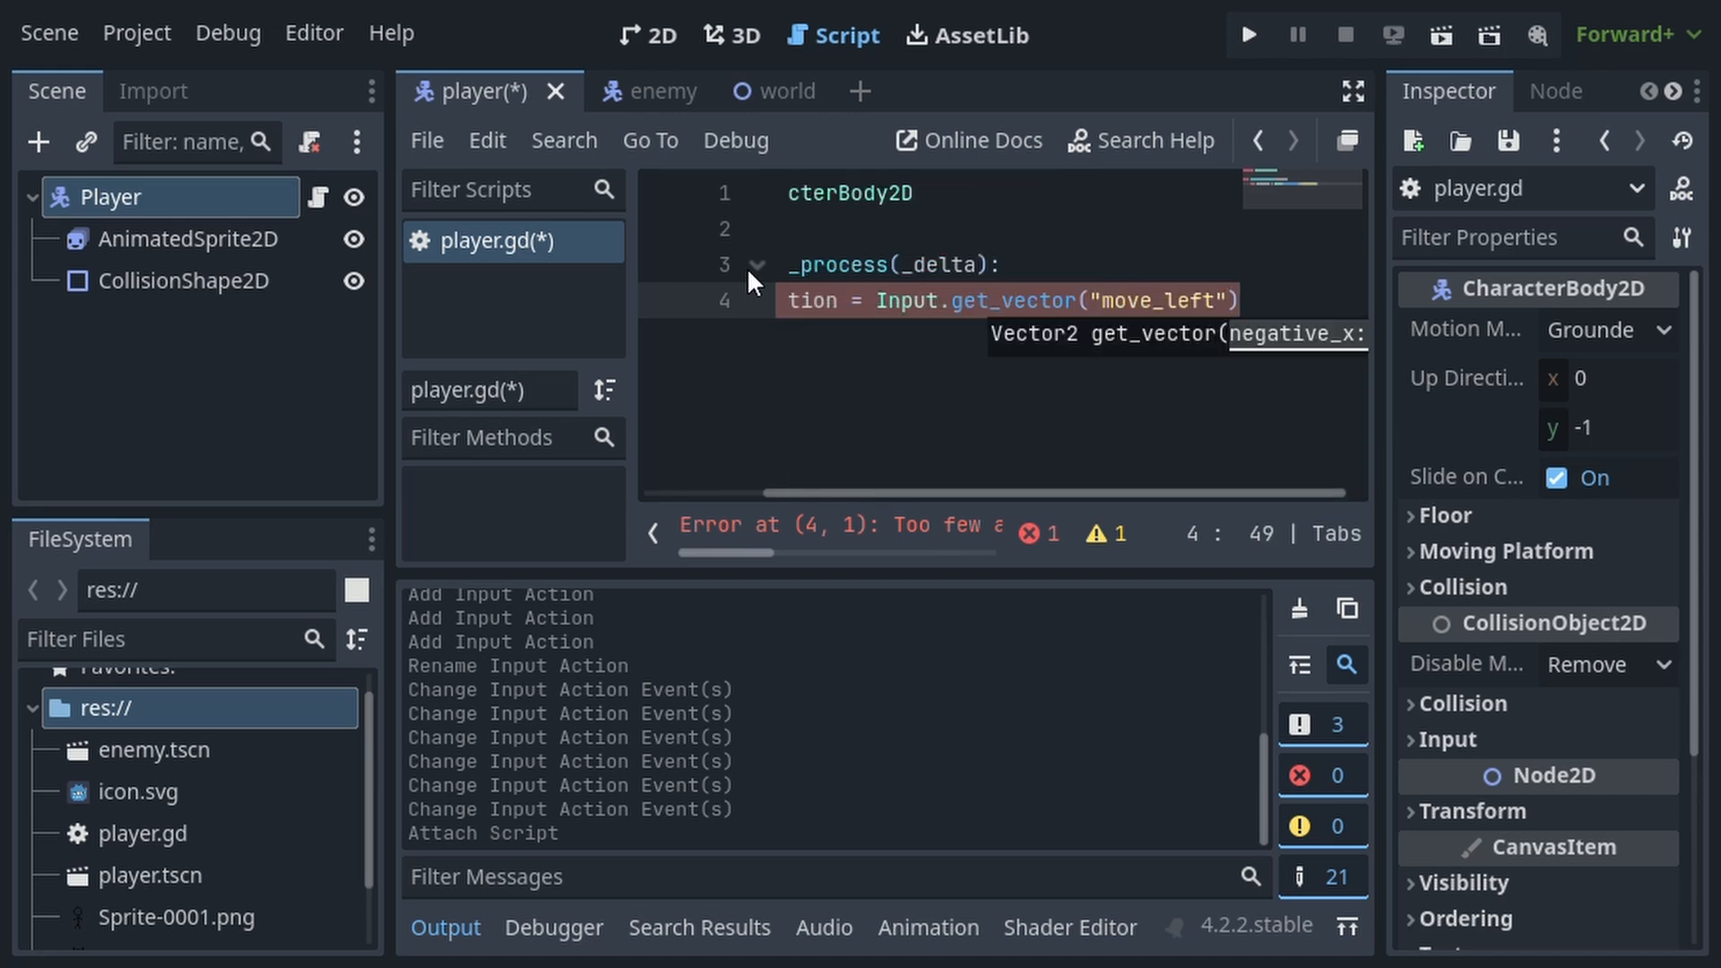
{"action": "type", "text": ","}
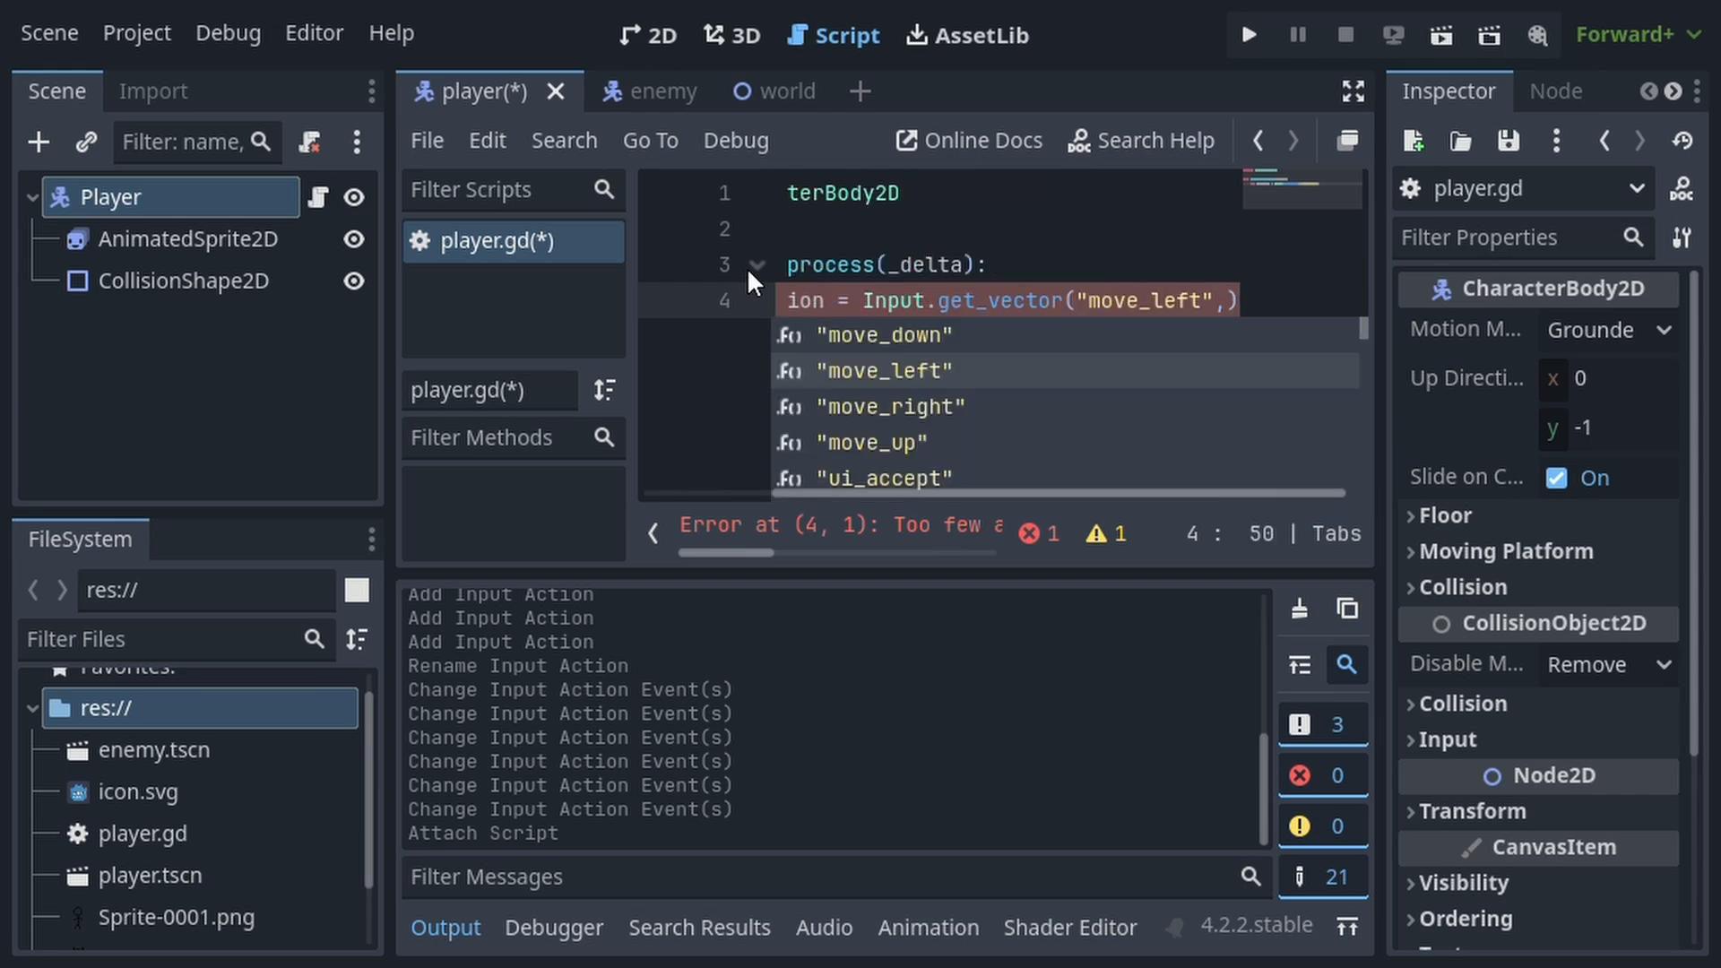
{"action": "key", "text": "Down"}
{"action": "key", "text": "Return"}
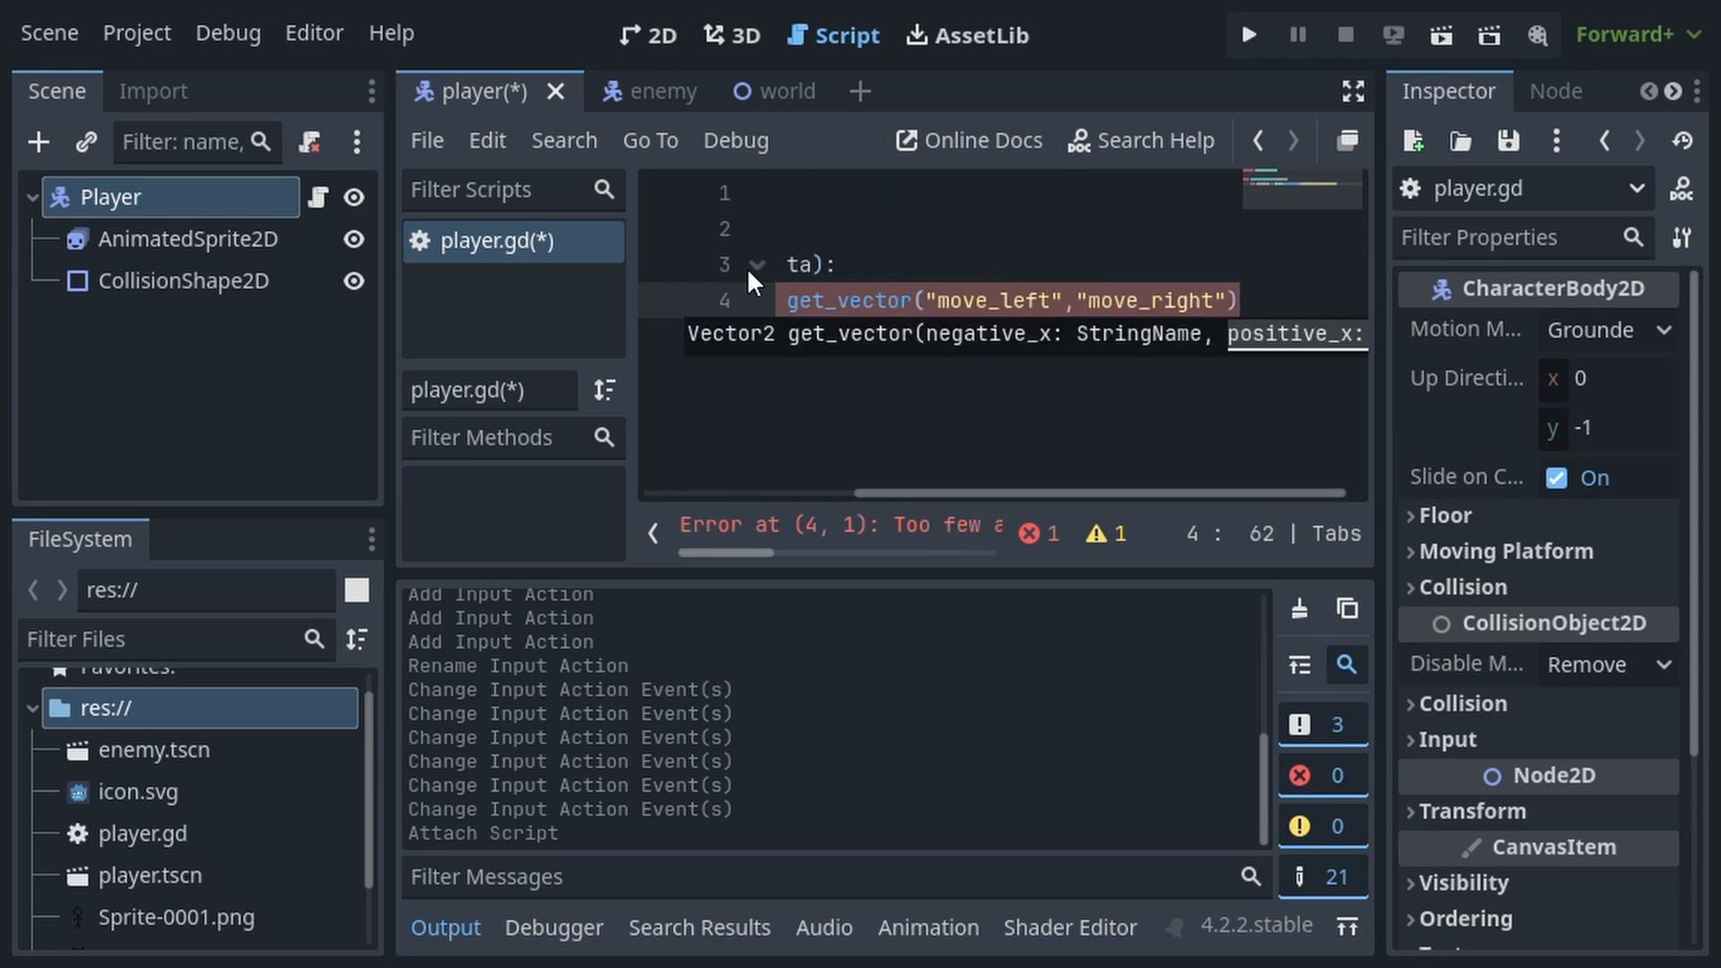
{"action": "type", "text": ","}
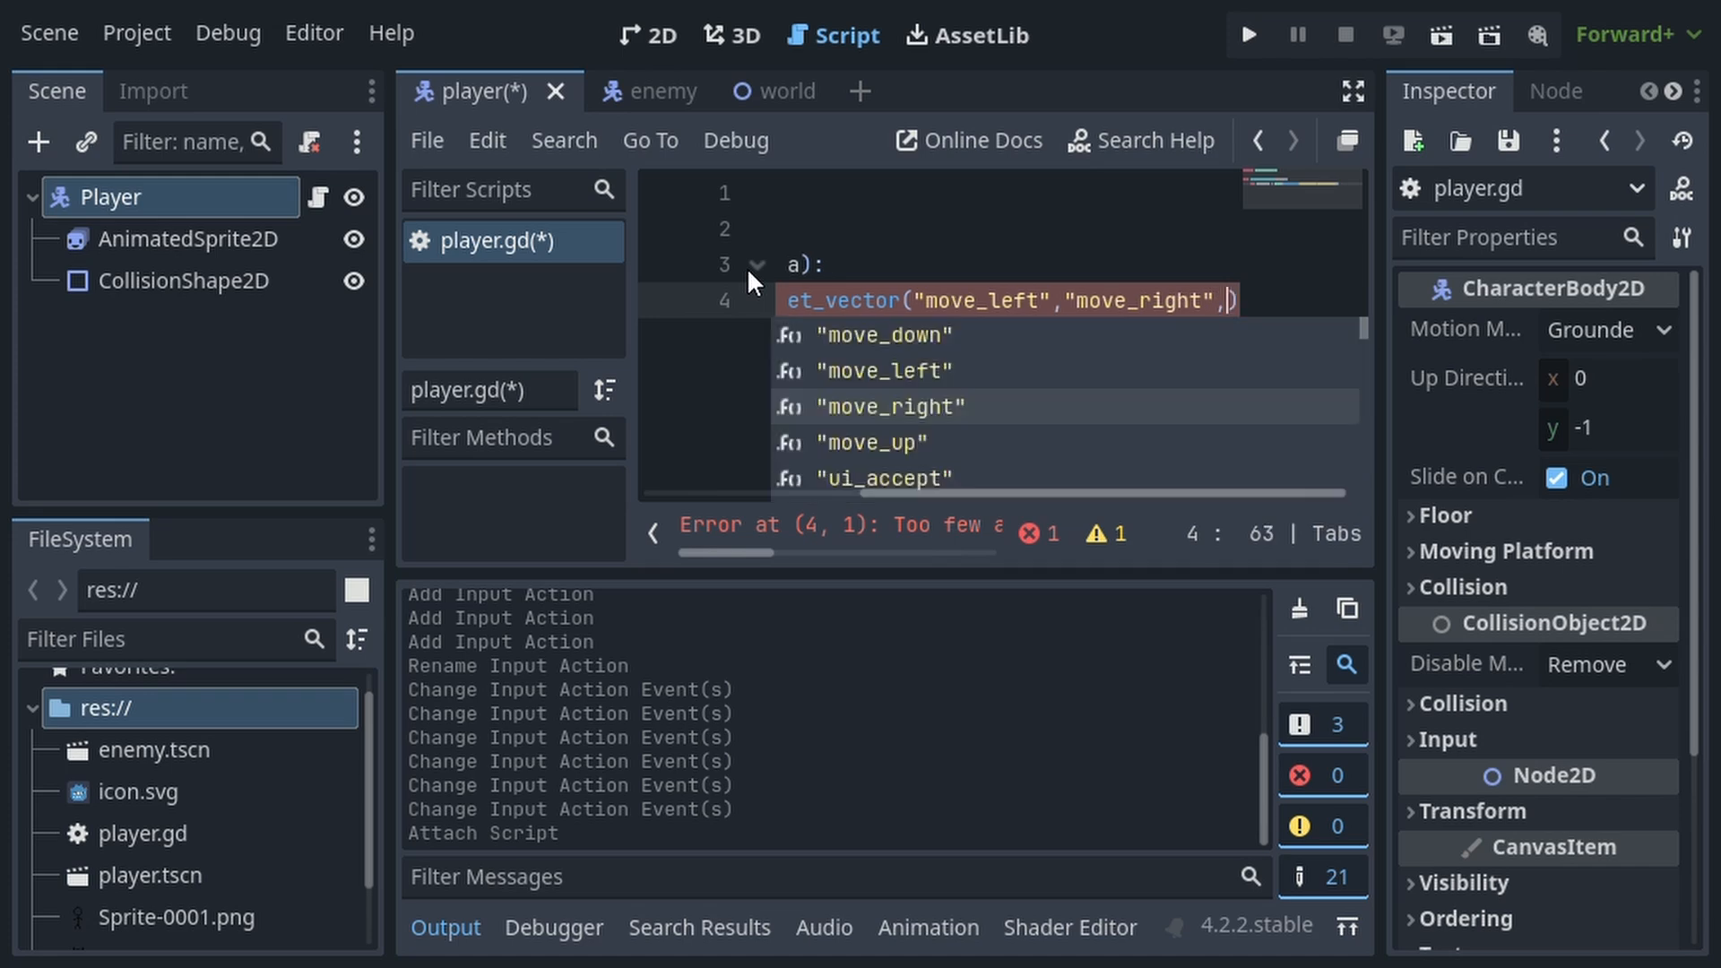
{"action": "key", "text": "Down"}
{"action": "key", "text": "Return"}
{"action": "type", "text": ","}
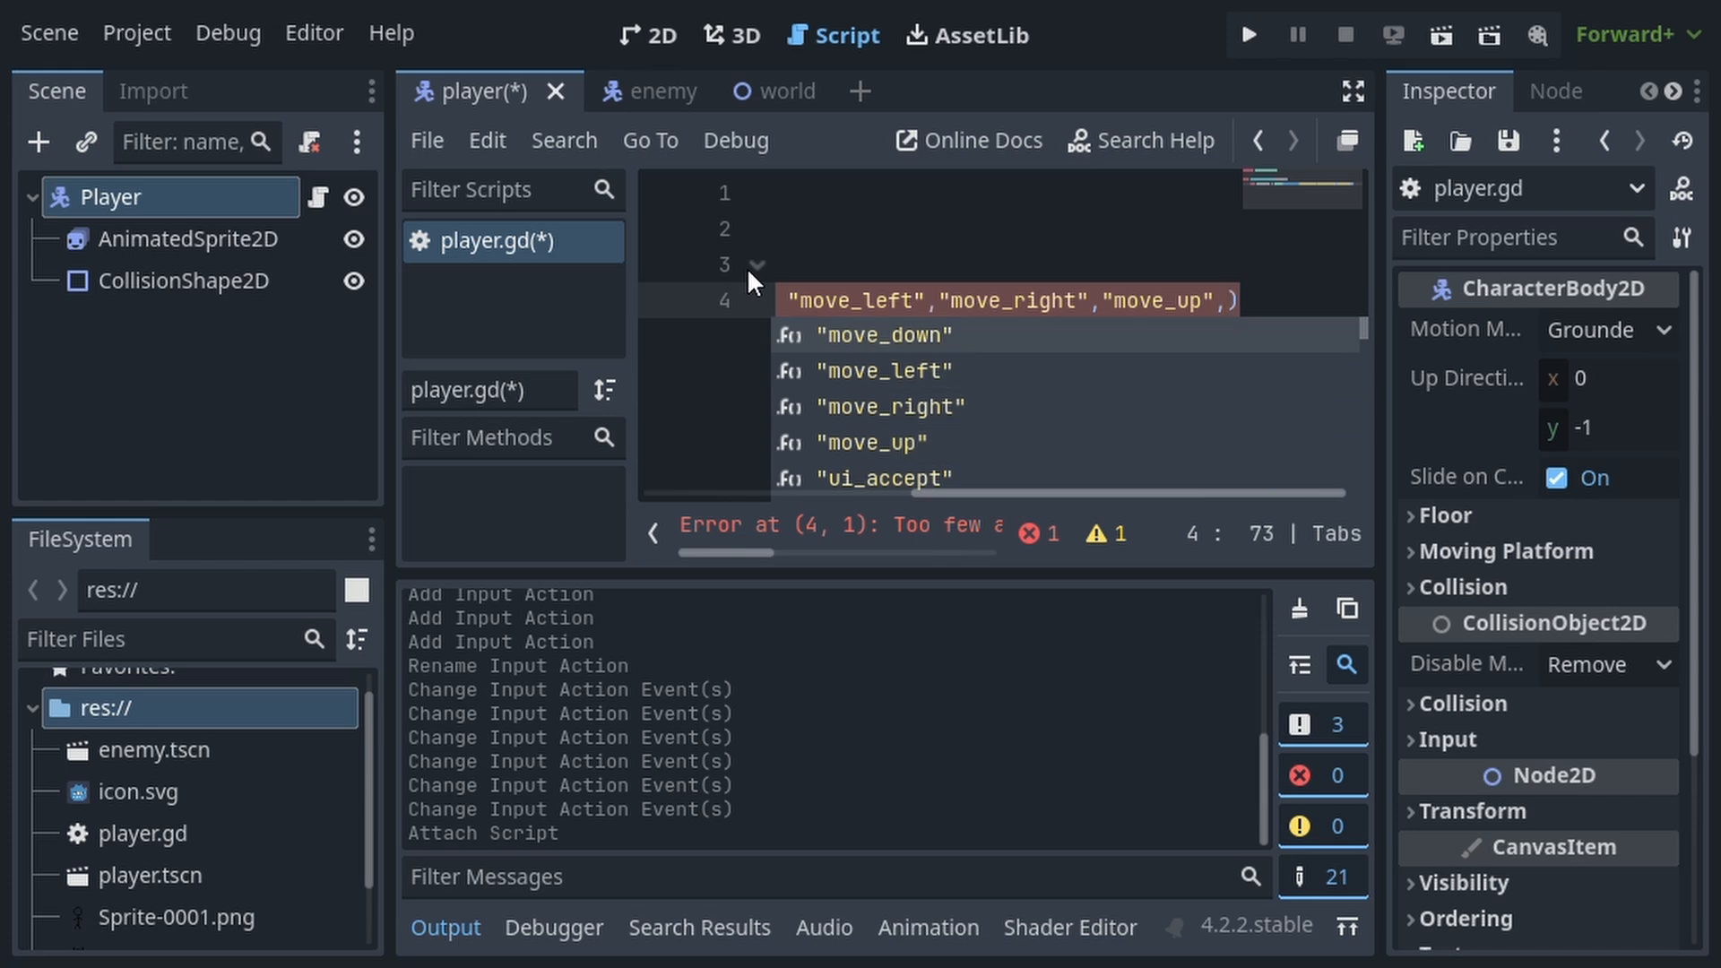
{"action": "key", "text": "Return"}
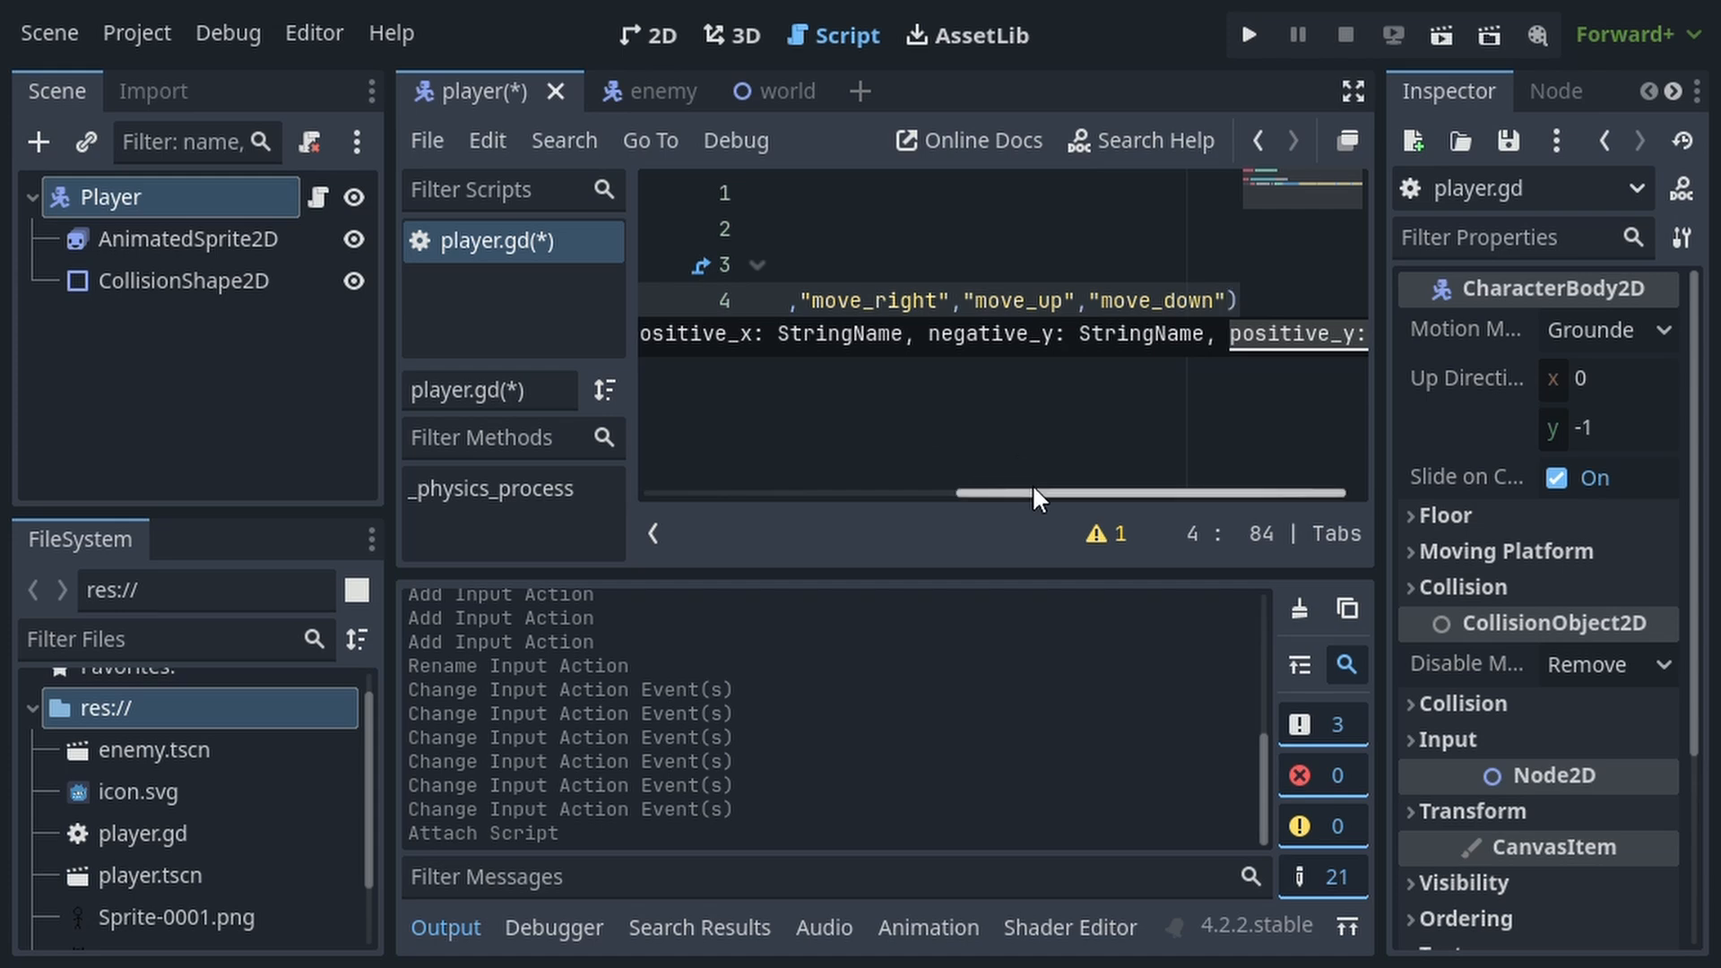
Add the line velocity = direction * 600 below the direction variable in _physics_process.
{"action": "left_click_drag", "start_coordinate": [1031, 493], "coordinate": [1121, 464]}
{"action": "left_click", "coordinate": [923, 309]}
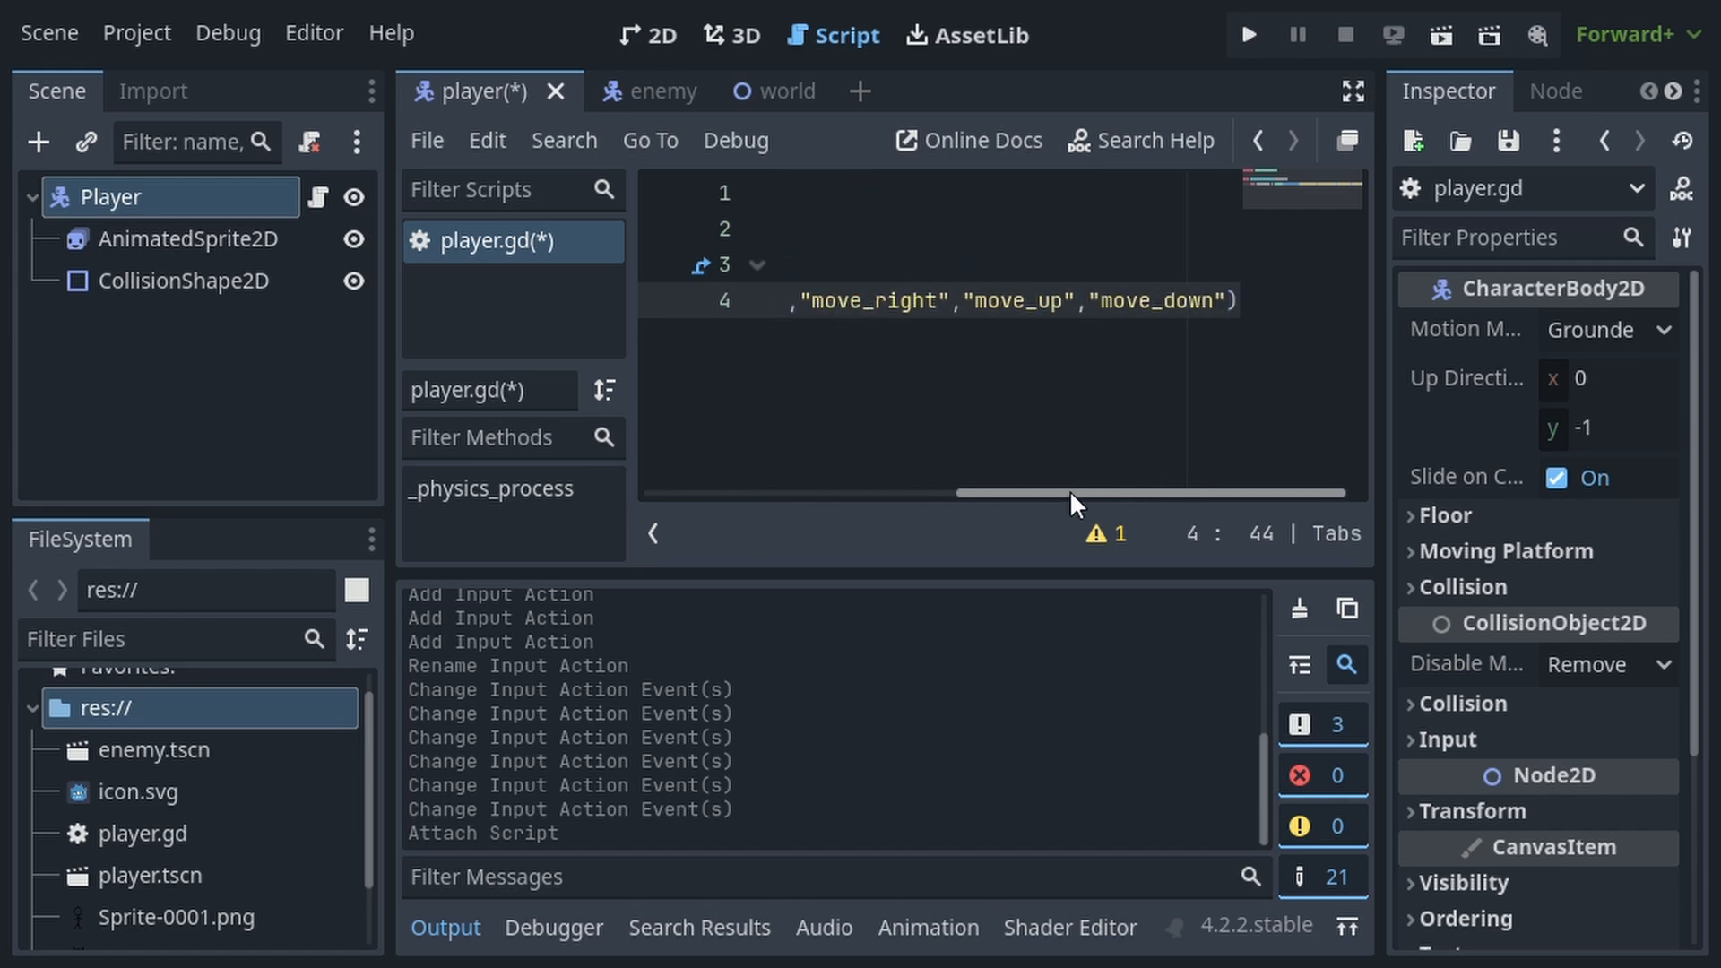
{"action": "left_click_drag", "start_coordinate": [1025, 495], "coordinate": [690, 498]}
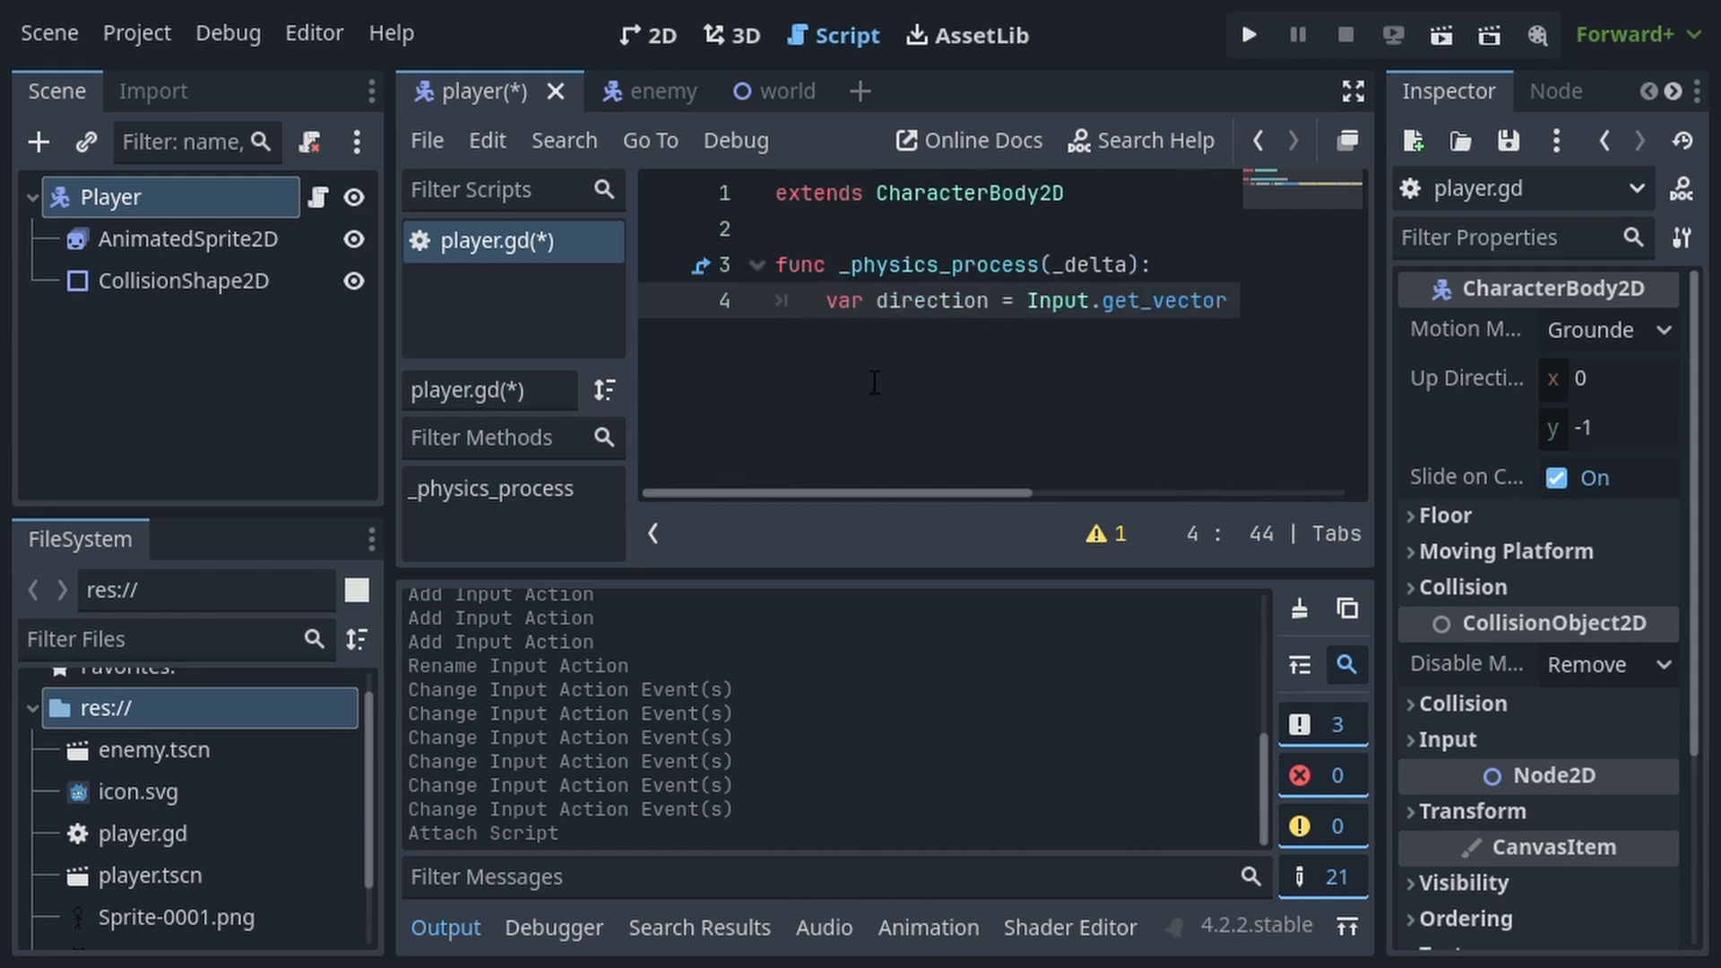
{"action": "left_click_drag", "start_coordinate": [863, 491], "coordinate": [1307, 488]}
{"action": "key", "text": "End"}
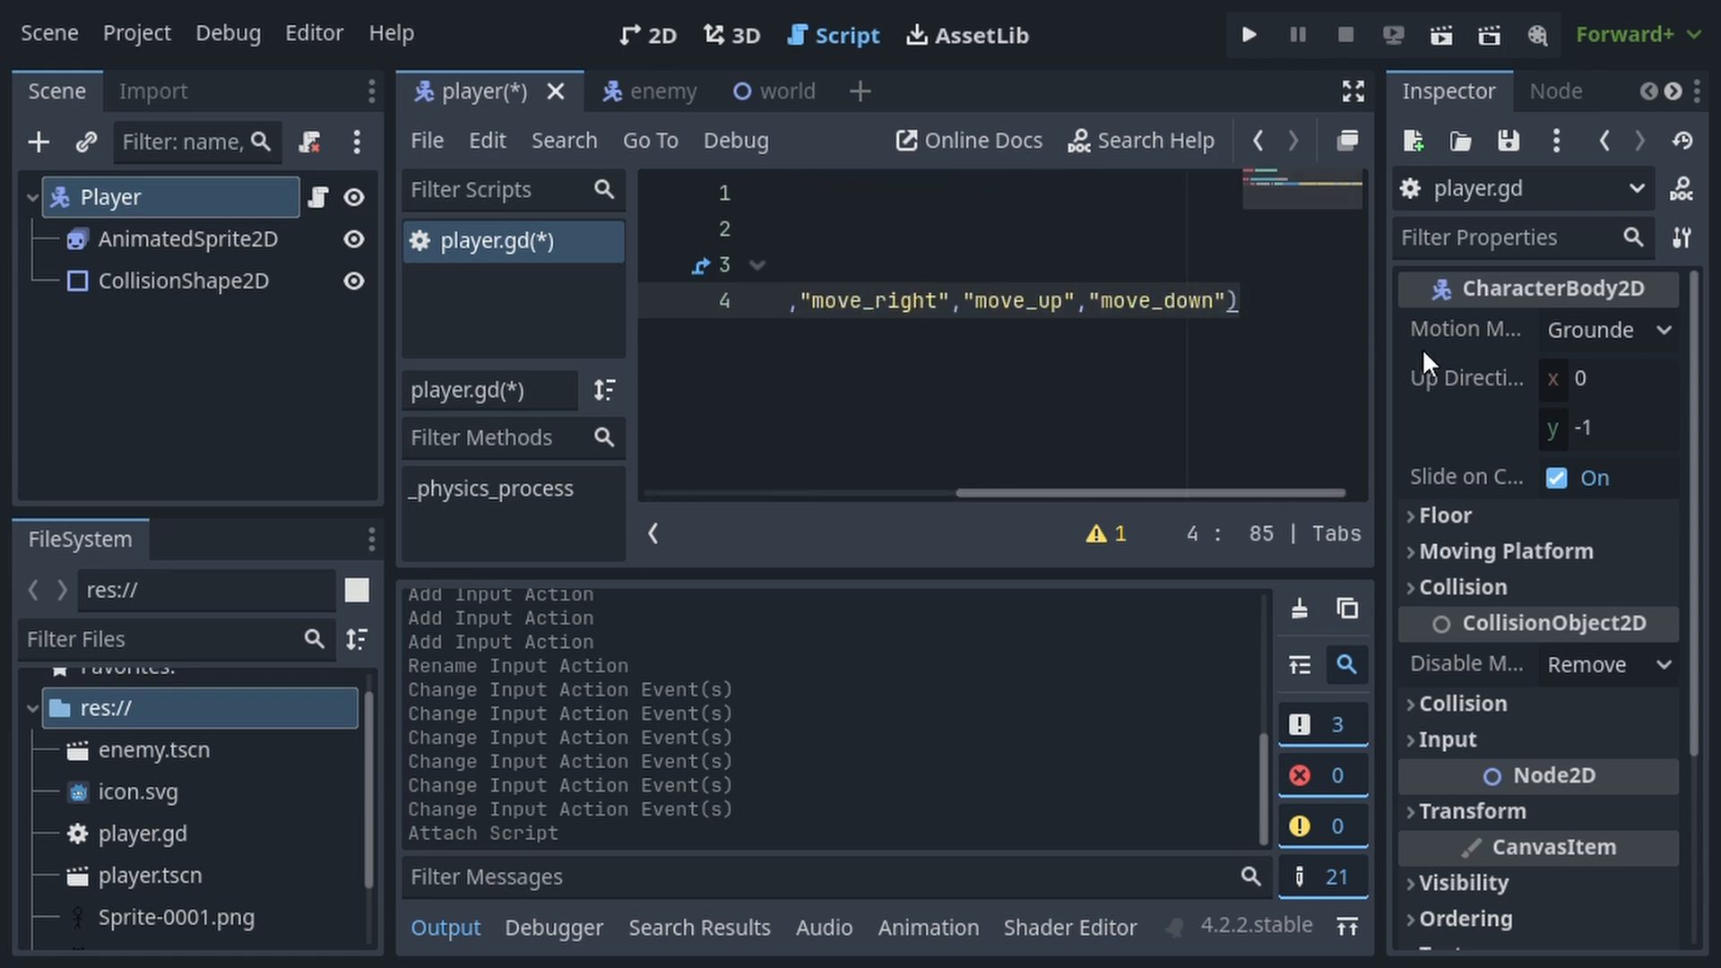
{"action": "key", "text": "Return"}
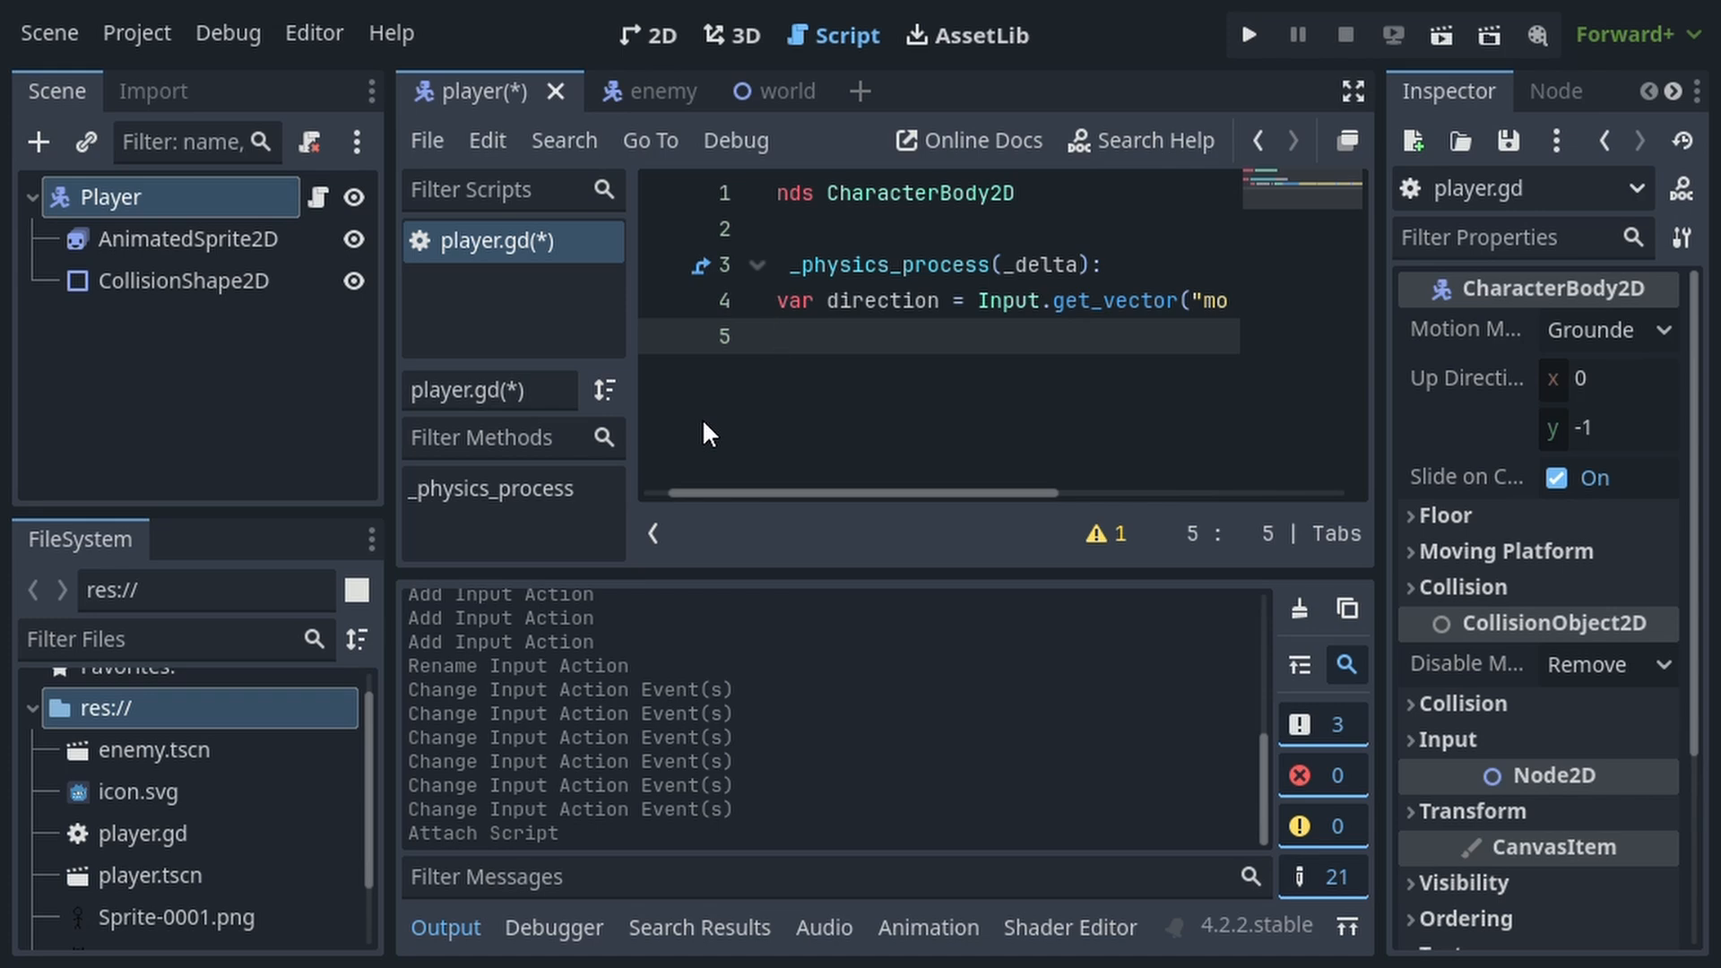
{"action": "type", "text": "veloc"}
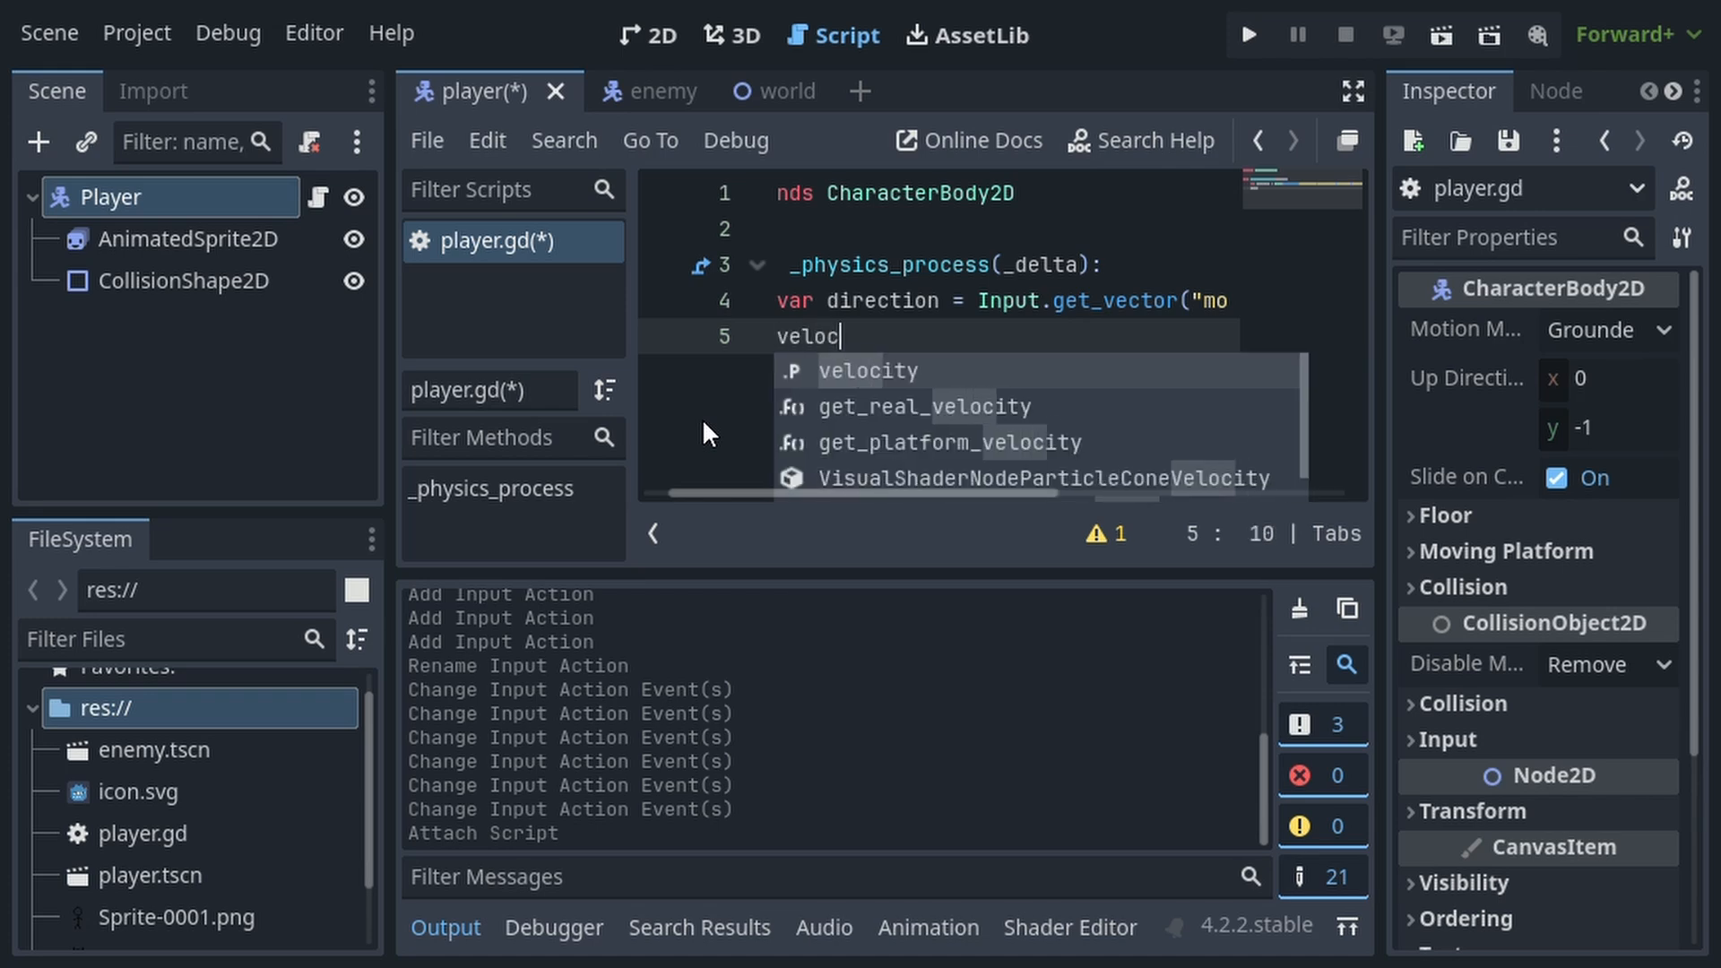
{"action": "type", "text": "ity = dire"}
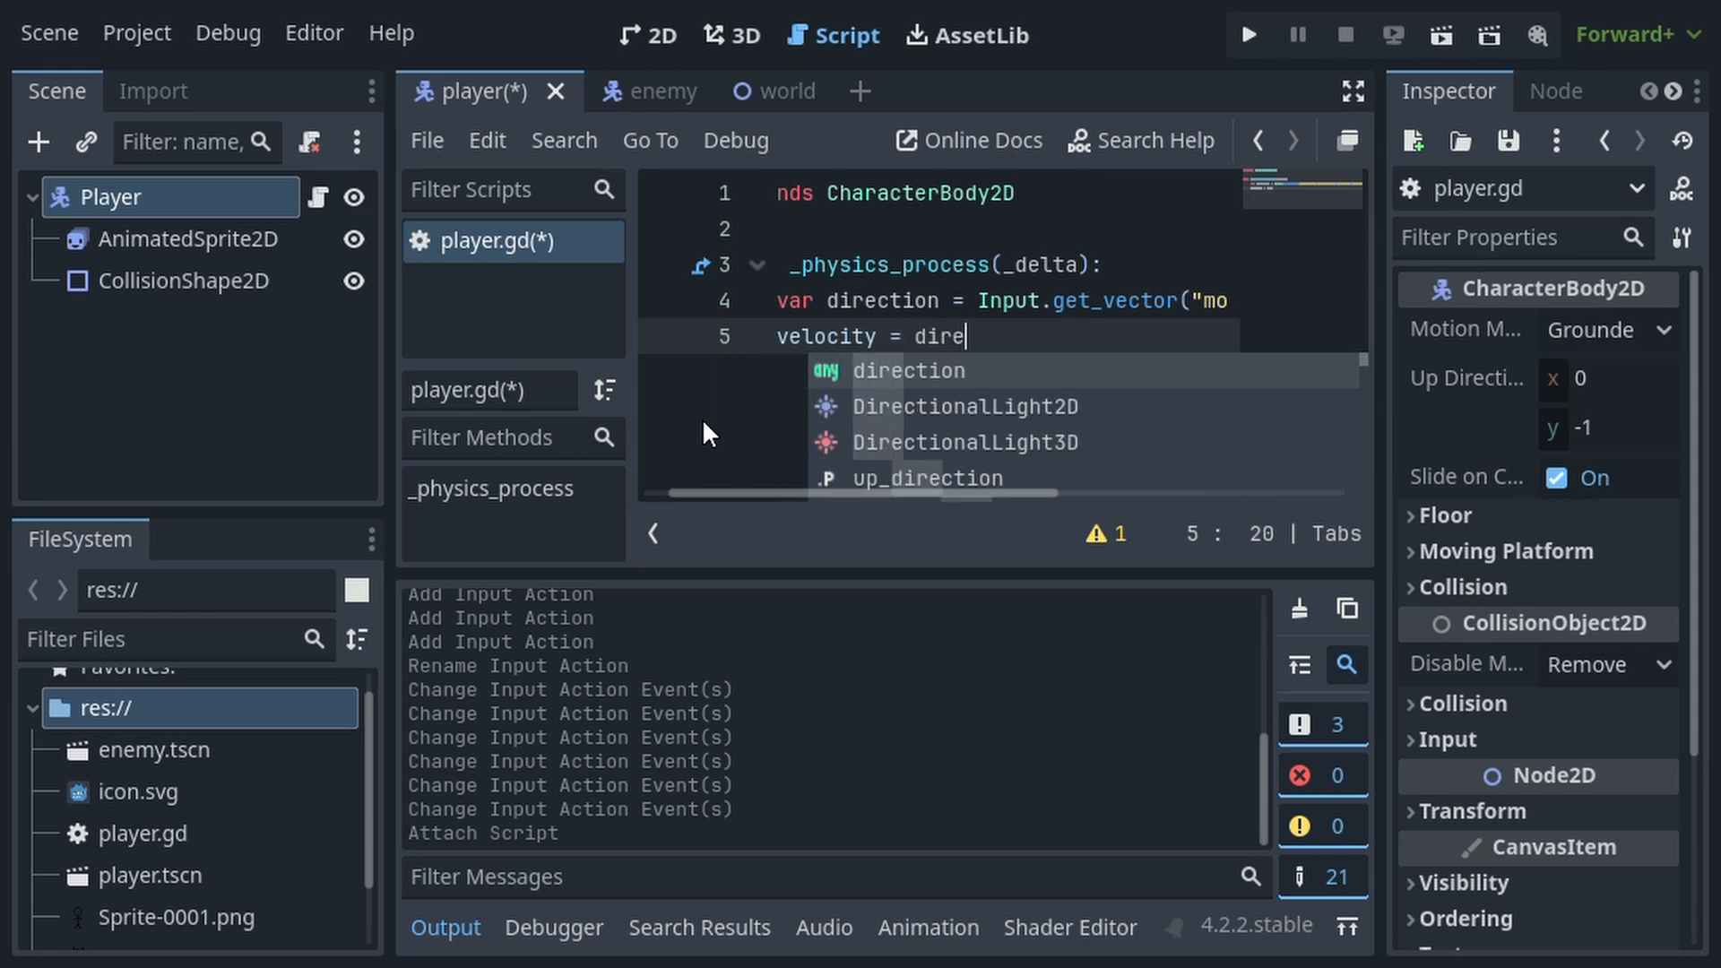
{"action": "type", "text": "ction * 600"}
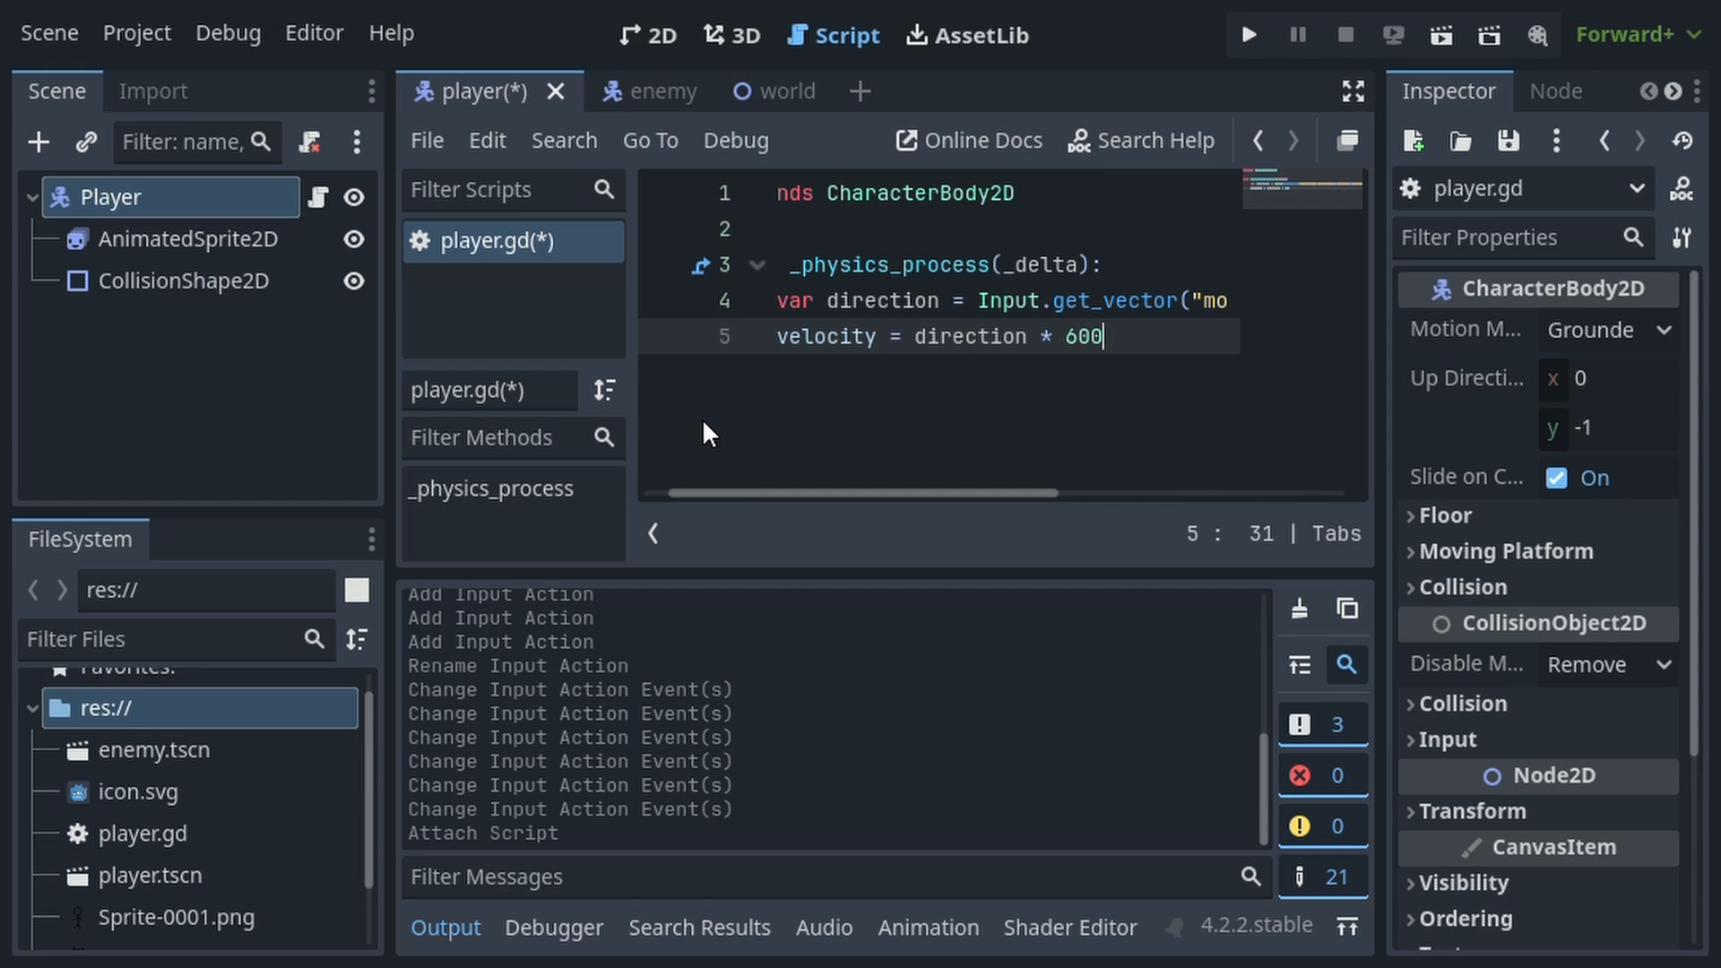
Add a move_and_slide() call below the velocity line in _physics_process.
{"action": "key", "text": "Return"}
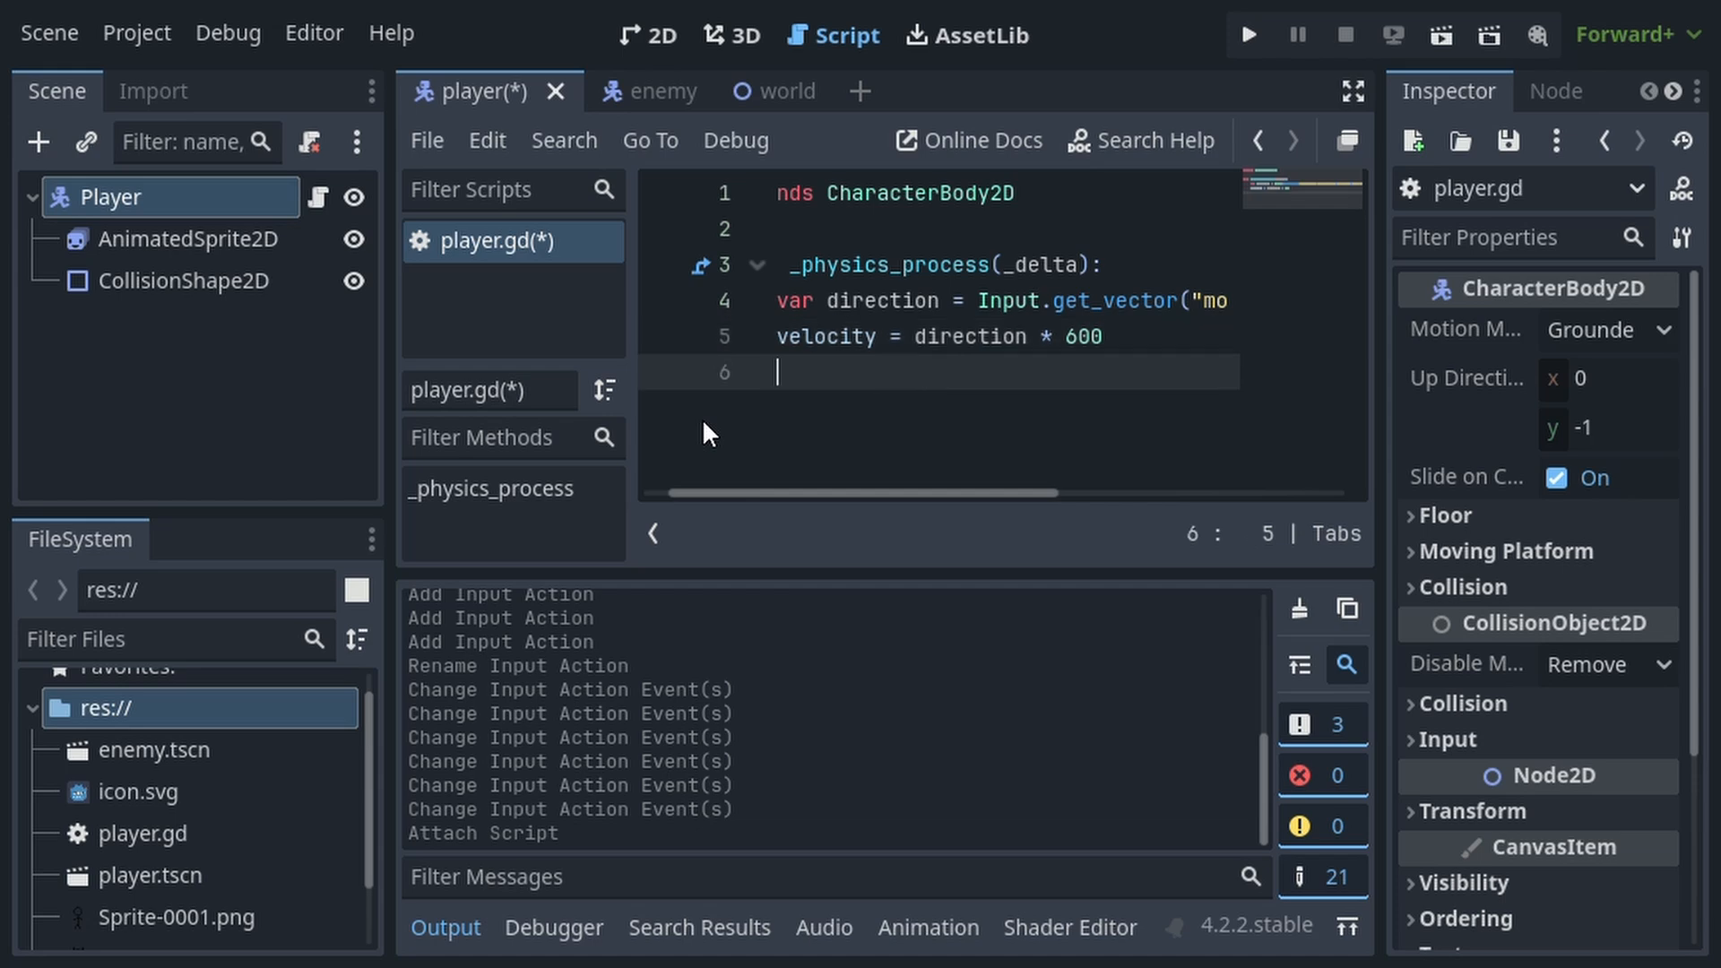
{"action": "type", "text": "move"}
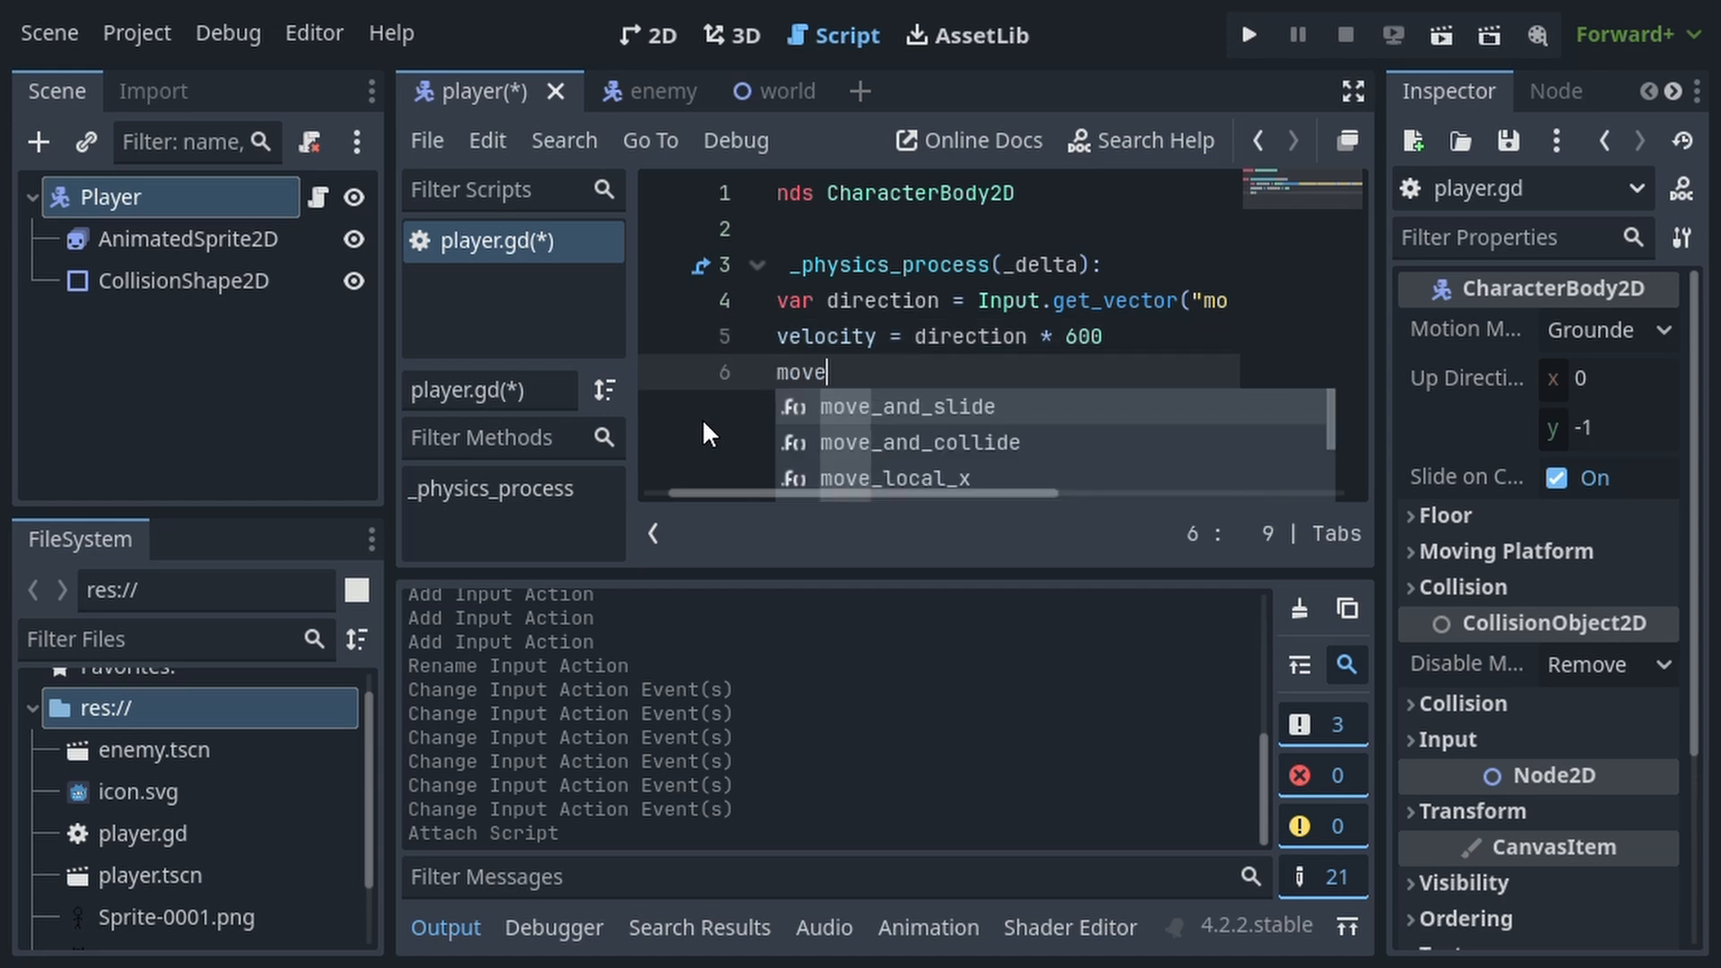
{"action": "type", "text": "_and"}
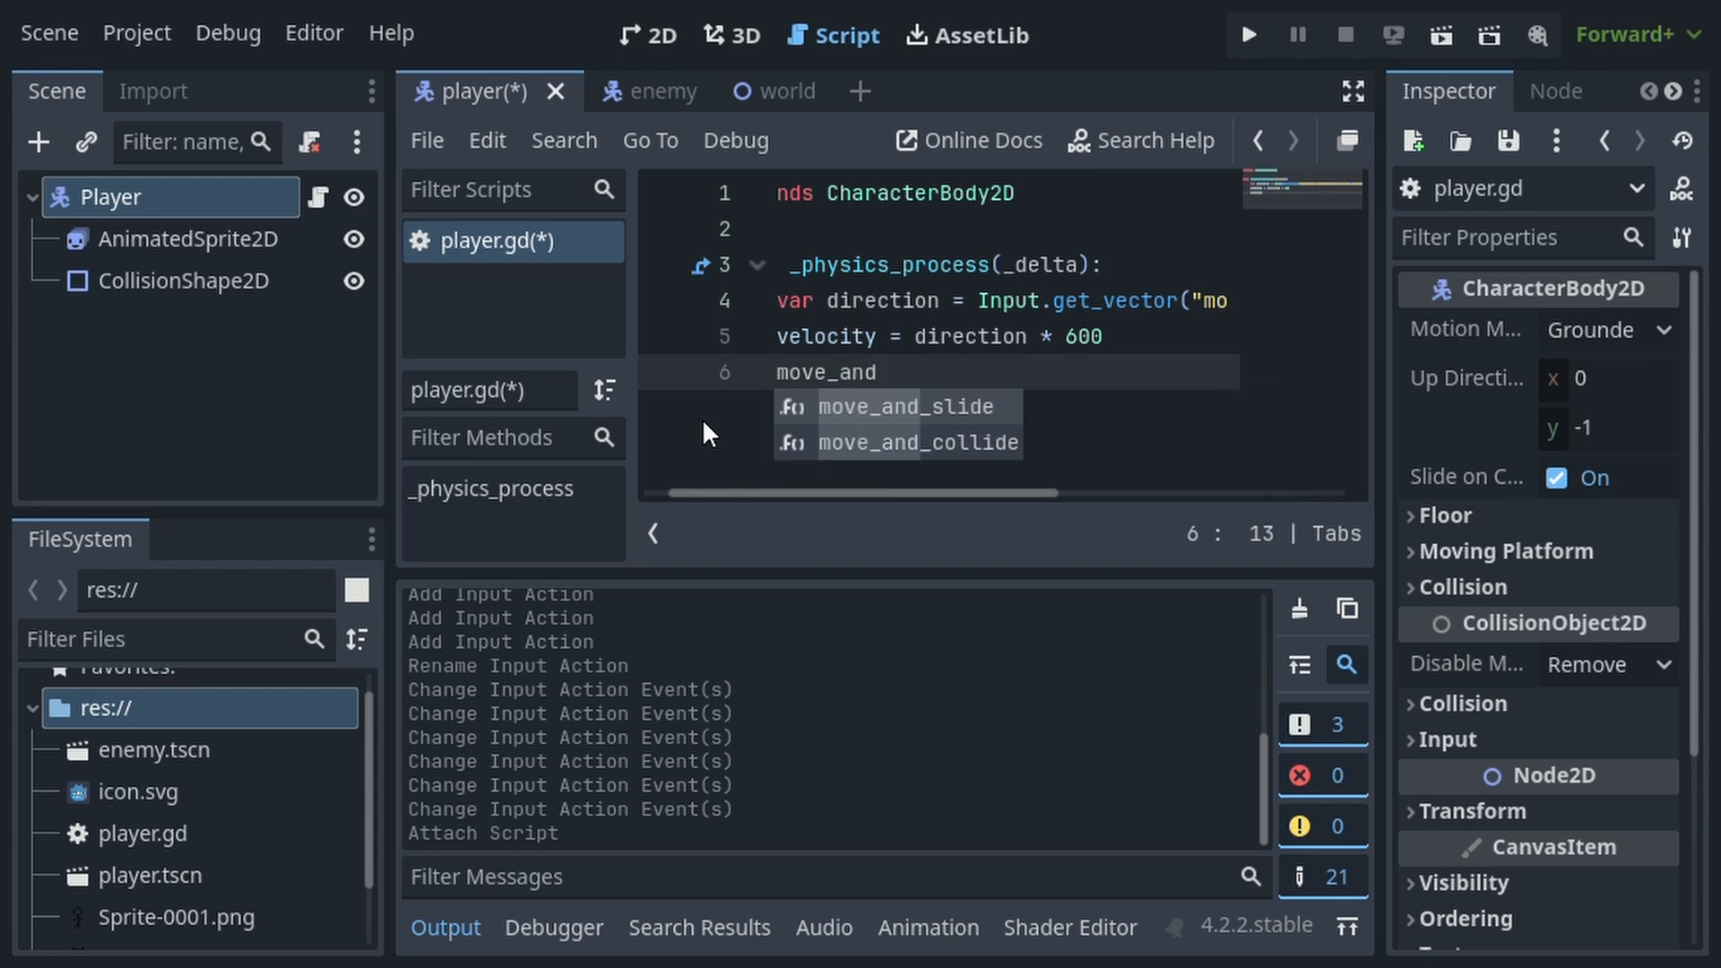
{"action": "type", "text": "_slide()"}
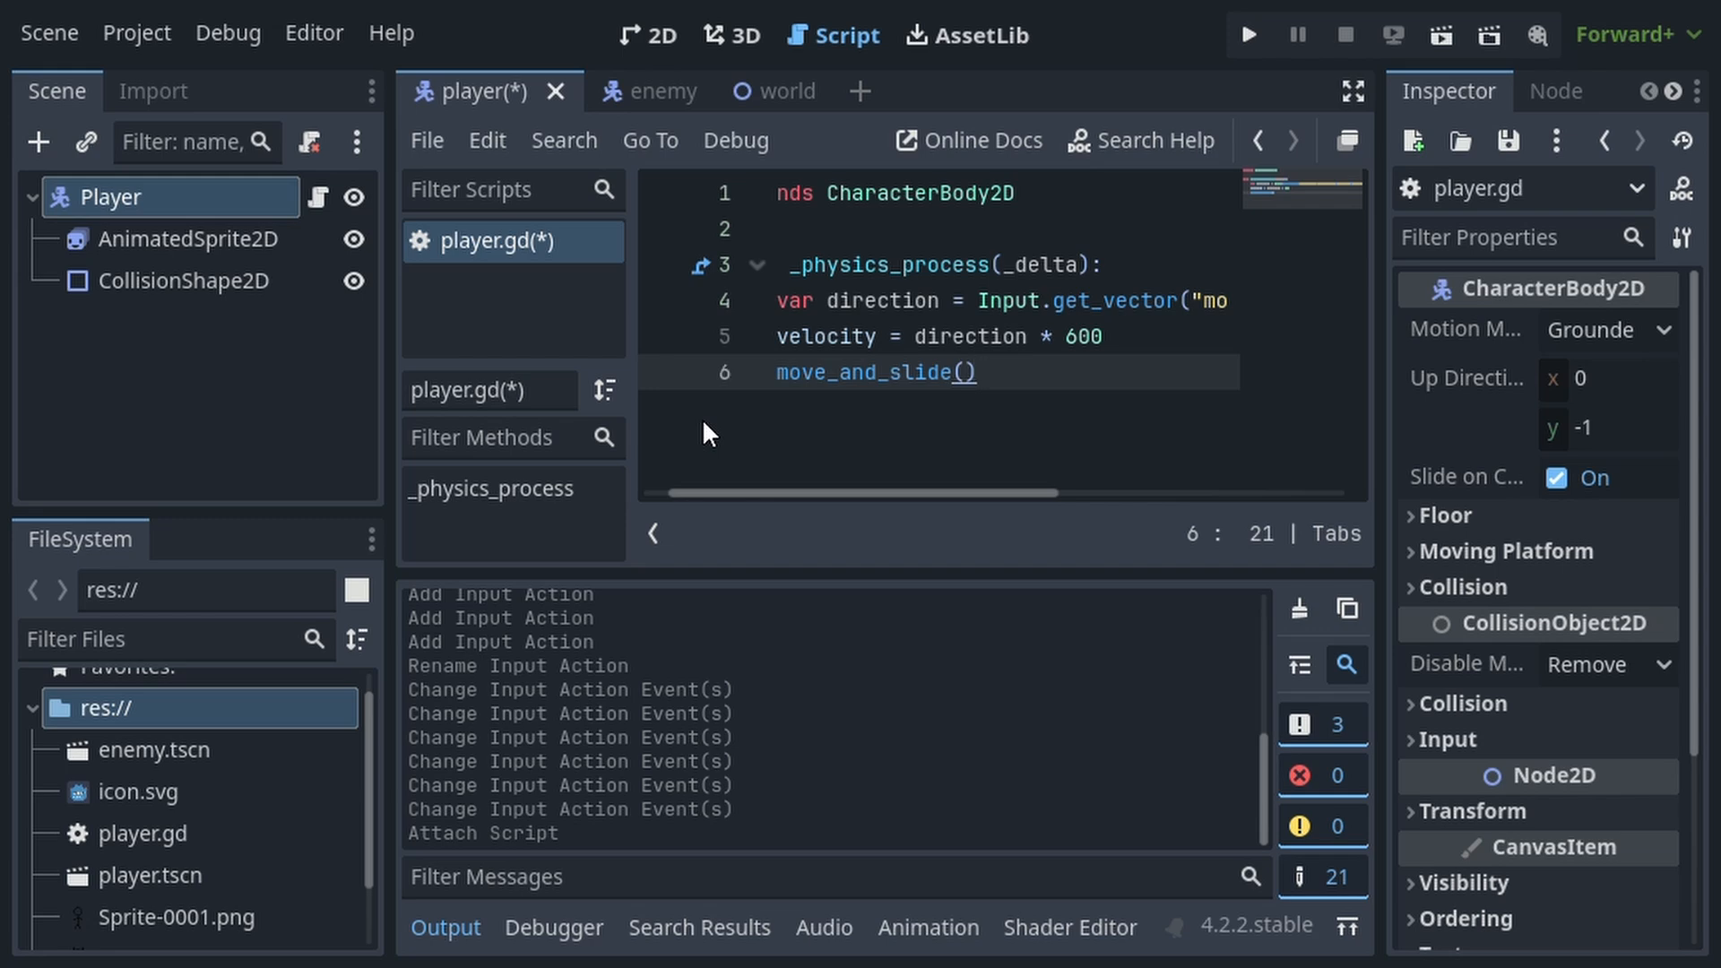
Save the player scene with its script and run the project.
{"action": "key", "text": "ctrl+s"}
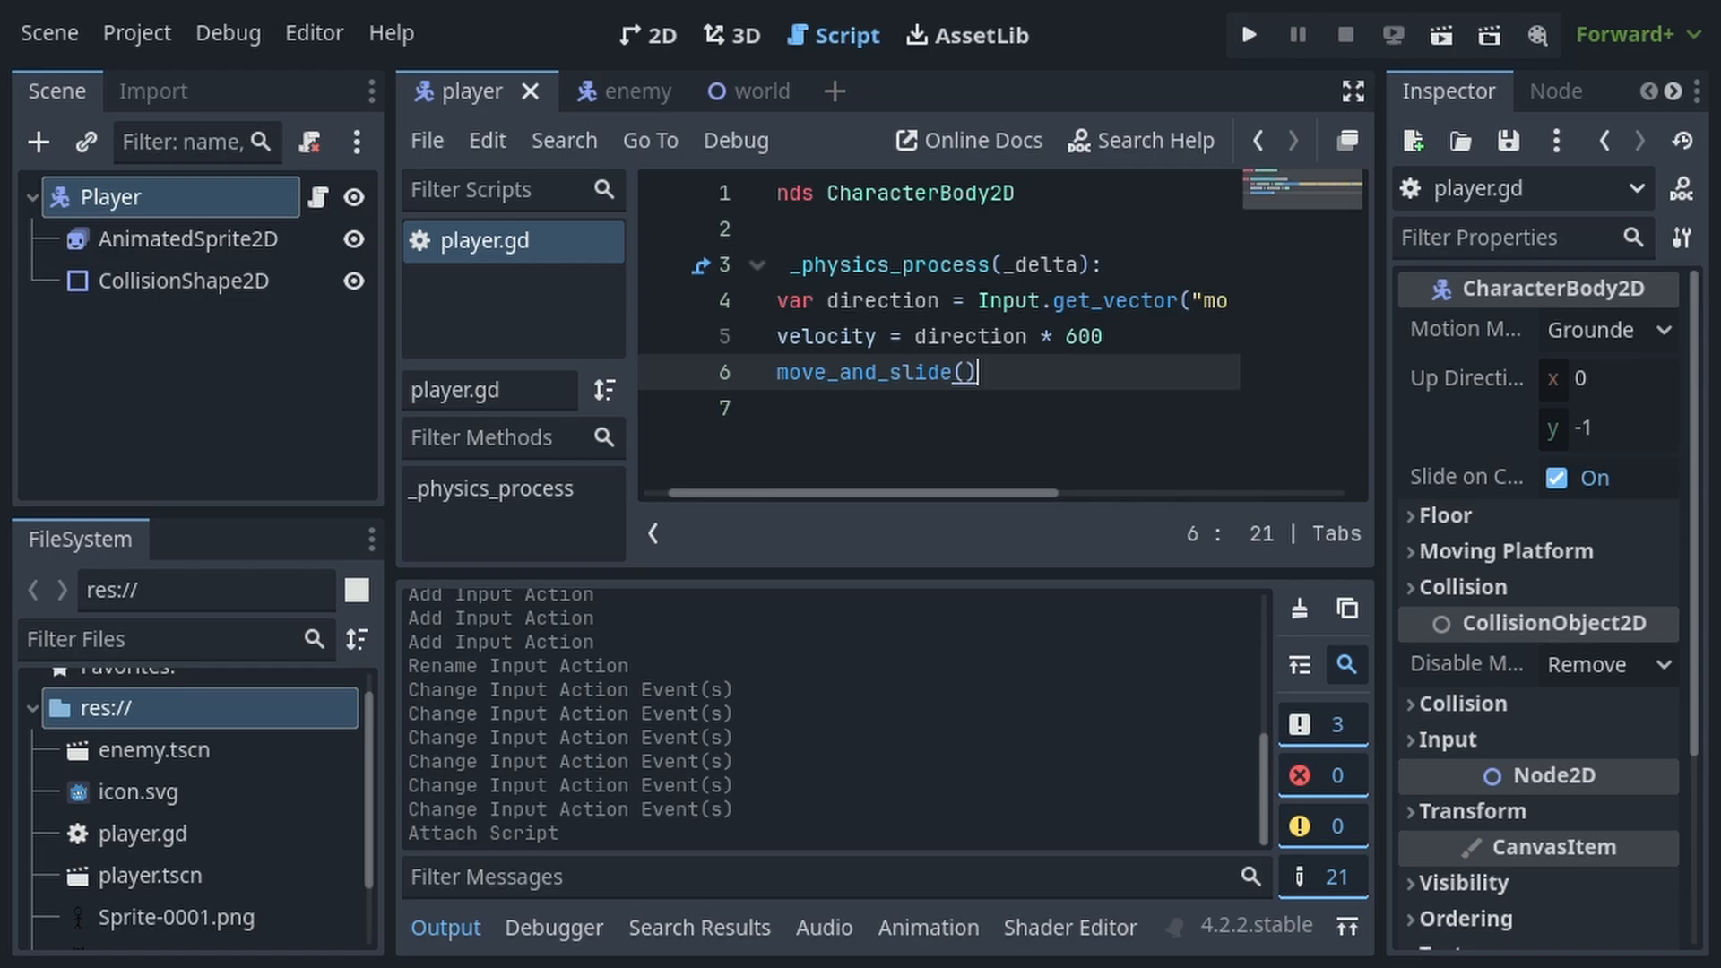
{"action": "key", "text": "F5"}
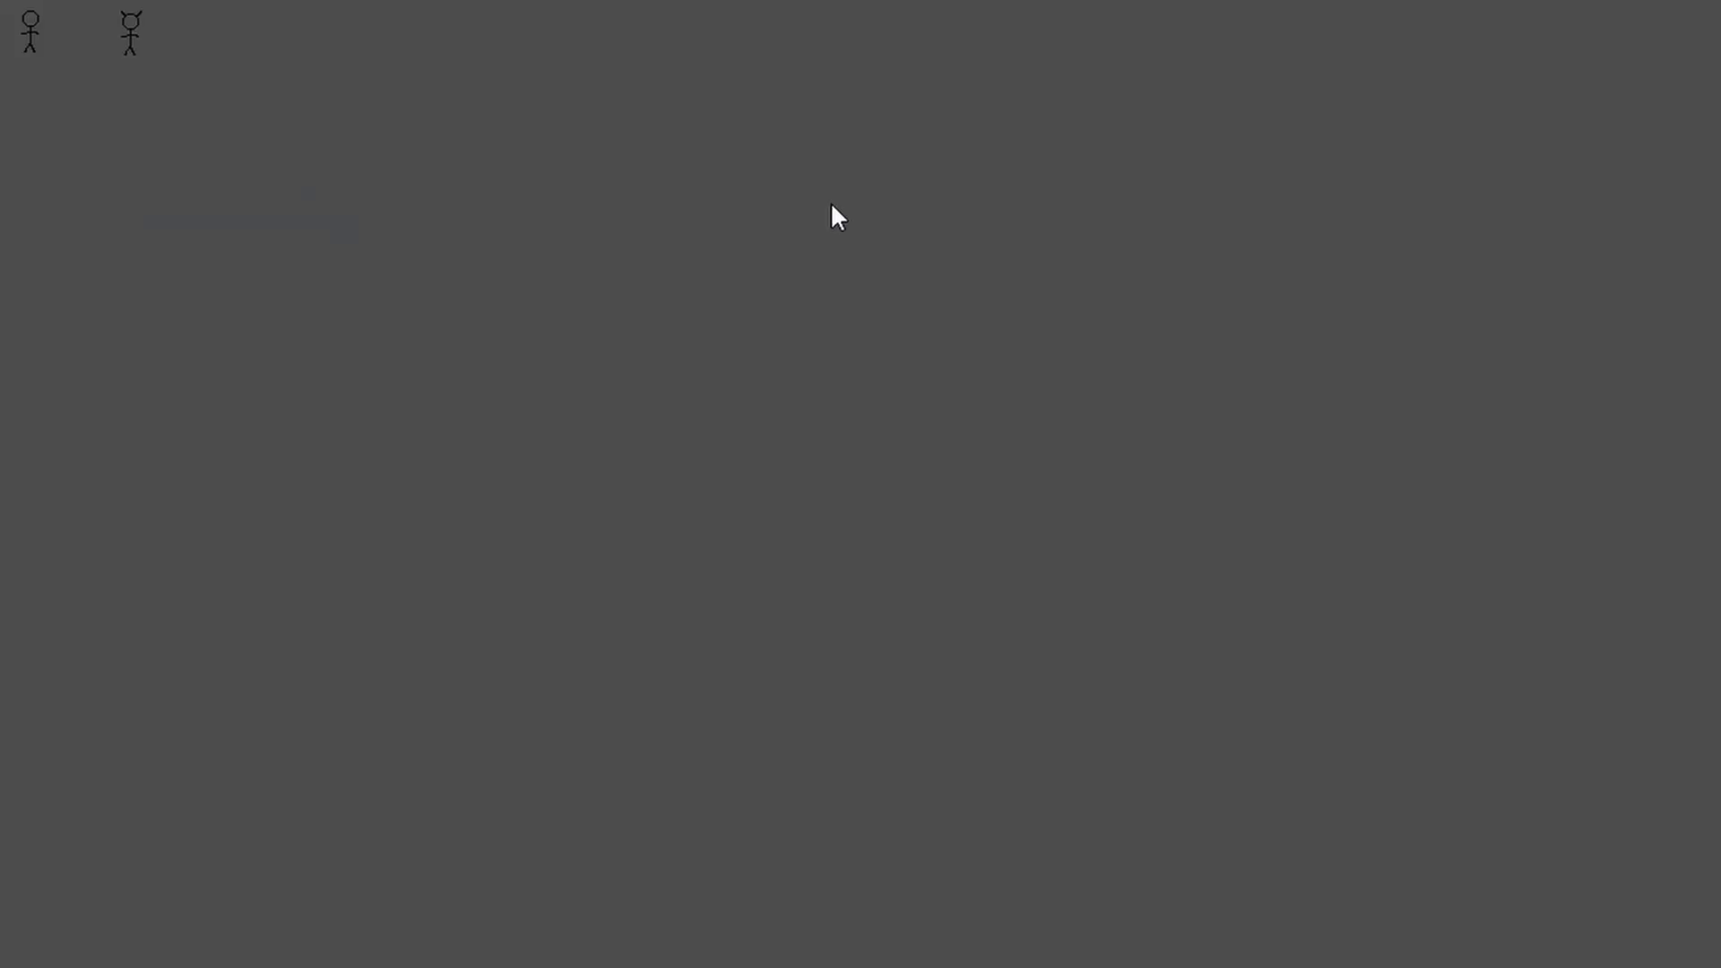